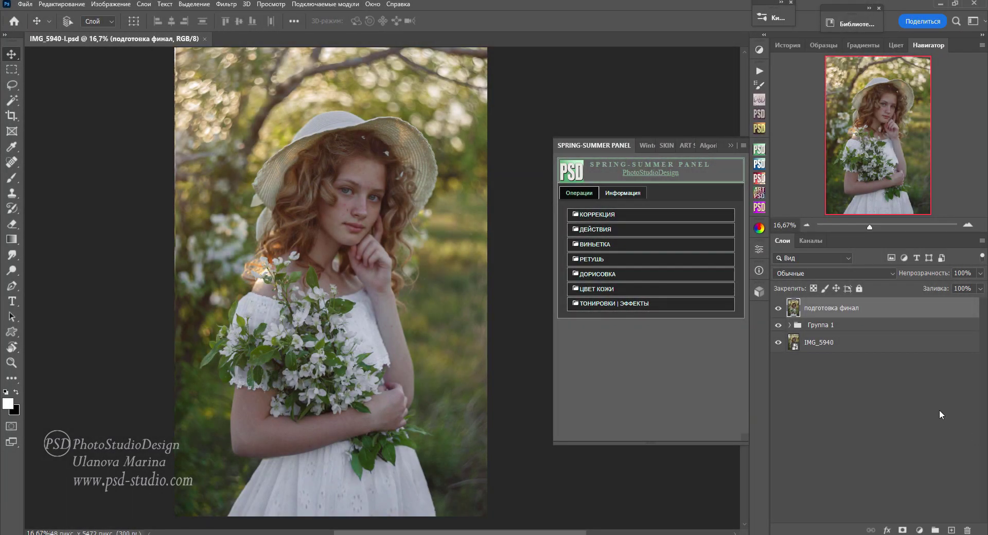
Step: Toggle the retouch layers to compare the original with the retouched portrait, then save
{"action": "left_click", "coordinate": [779, 343], "text": "alt"}
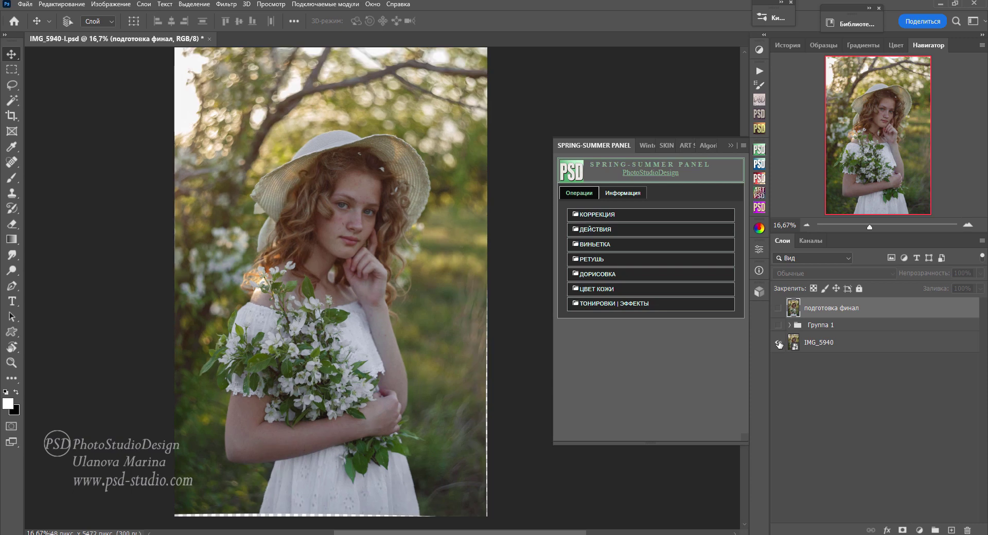
{"action": "left_click", "coordinate": [778, 342], "text": "alt"}
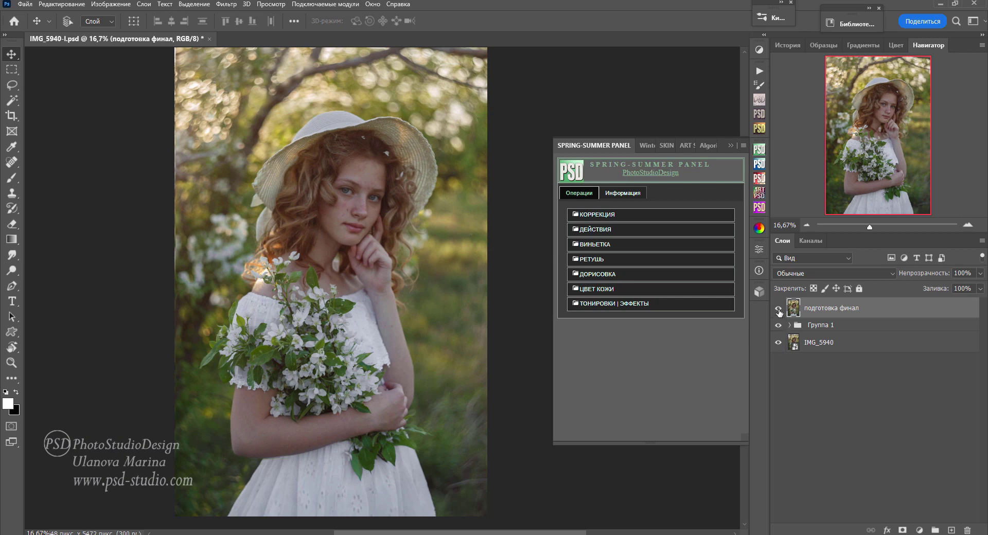
{"action": "left_click", "coordinate": [778, 309]}
{"action": "left_click", "coordinate": [779, 326]}
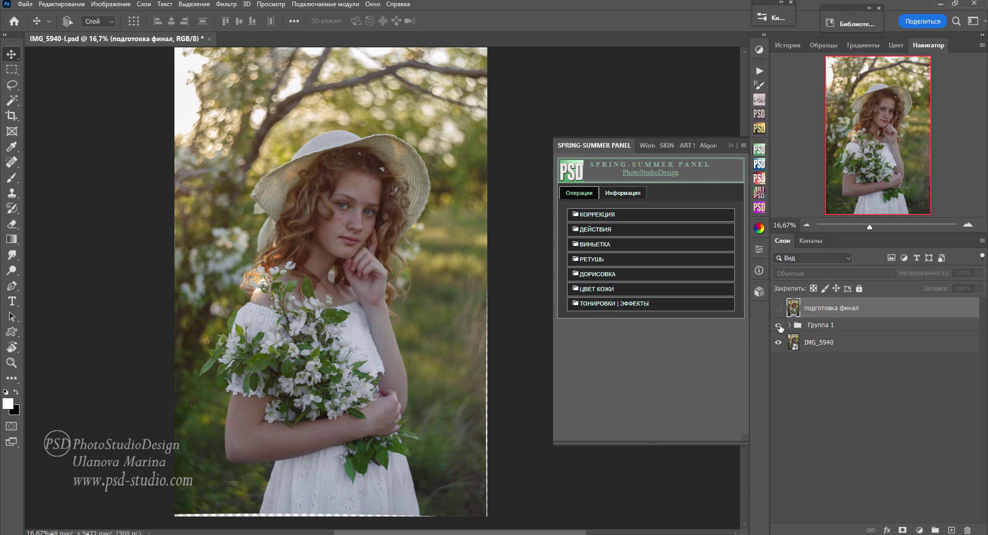
{"action": "left_click", "coordinate": [778, 326]}
{"action": "left_click", "coordinate": [778, 308]}
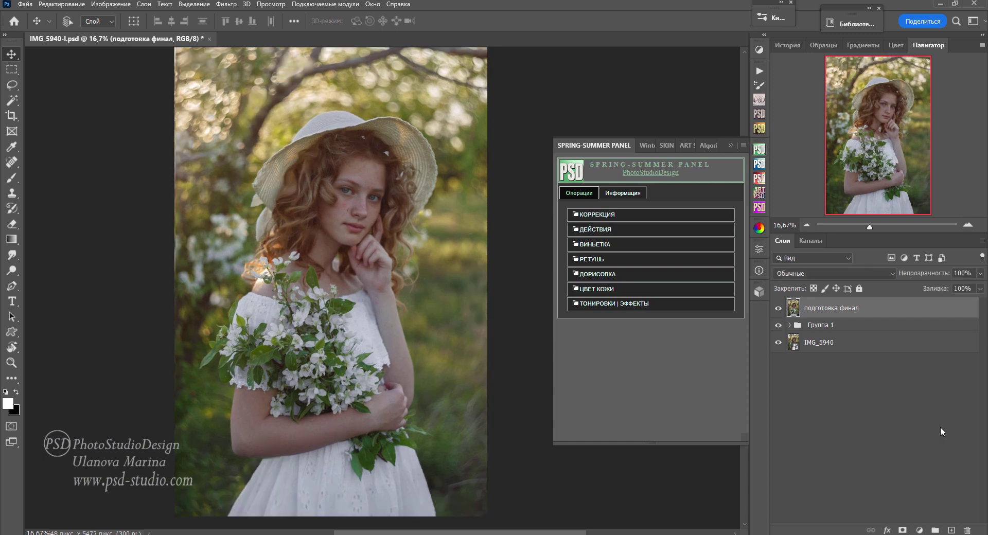
{"action": "key", "text": "ctrl+s"}
Step: Compare again by hiding and restoring подготовка финал and Группа 1
{"action": "left_click", "coordinate": [778, 342], "text": "alt"}
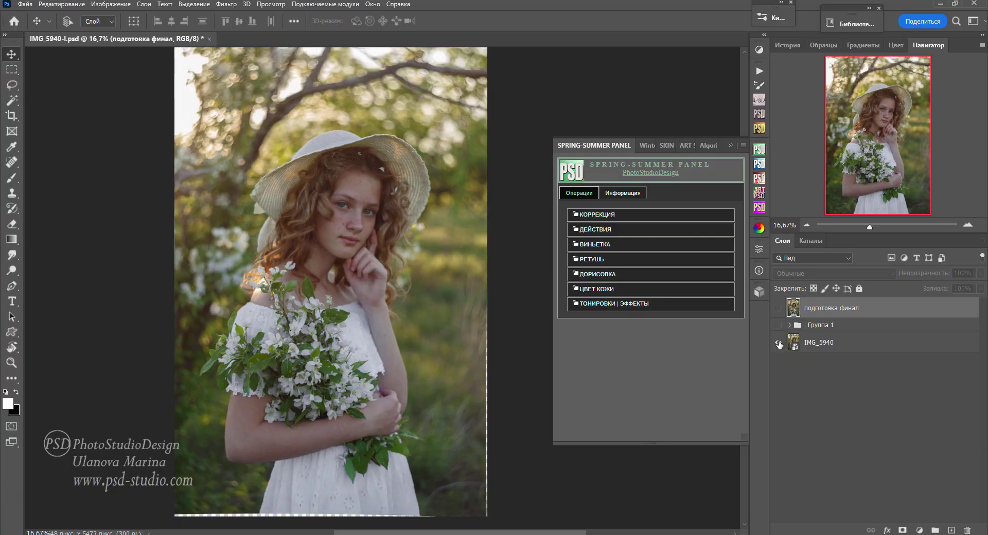
{"action": "left_click", "coordinate": [779, 343], "text": "alt"}
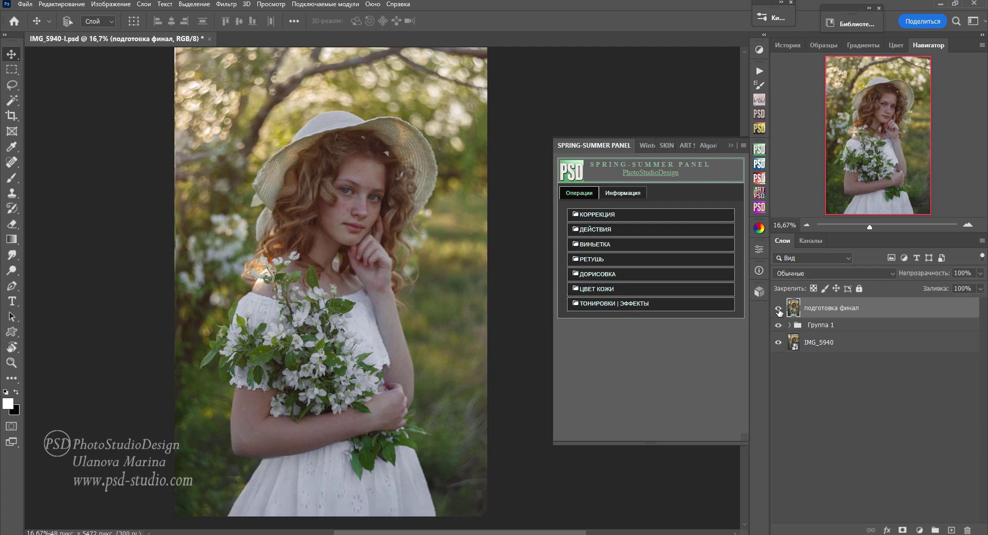
{"action": "left_click", "coordinate": [778, 308]}
{"action": "left_click", "coordinate": [779, 325]}
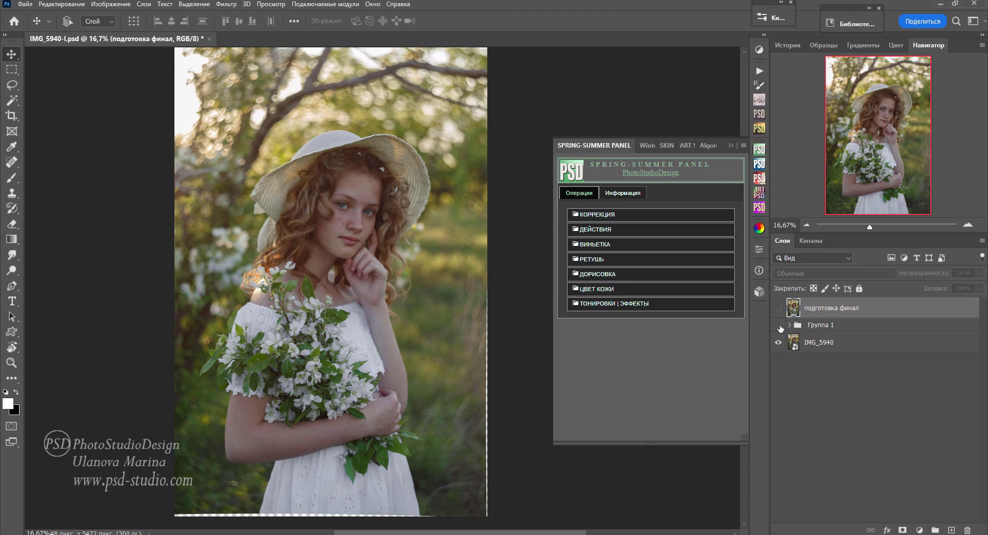
{"action": "left_click", "coordinate": [779, 325]}
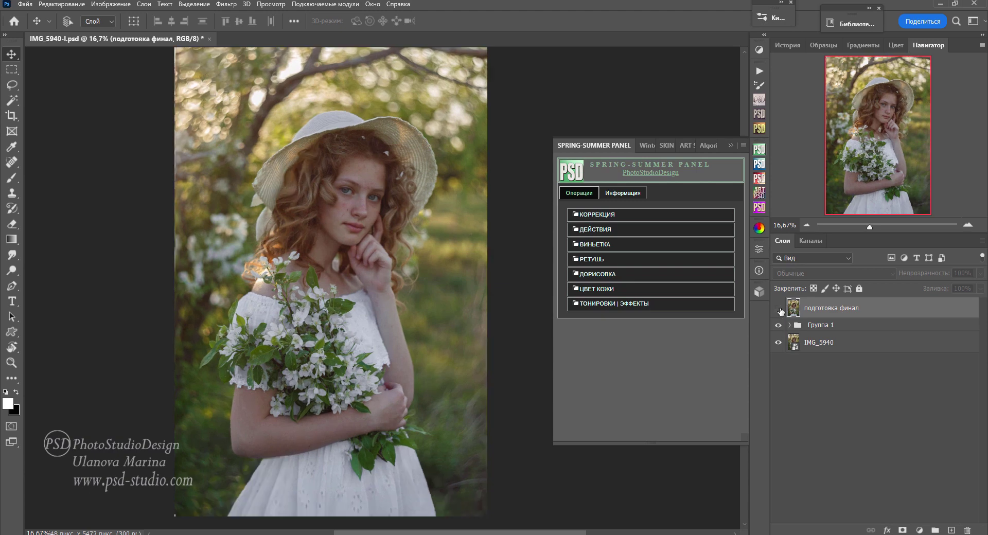
{"action": "left_click", "coordinate": [778, 308]}
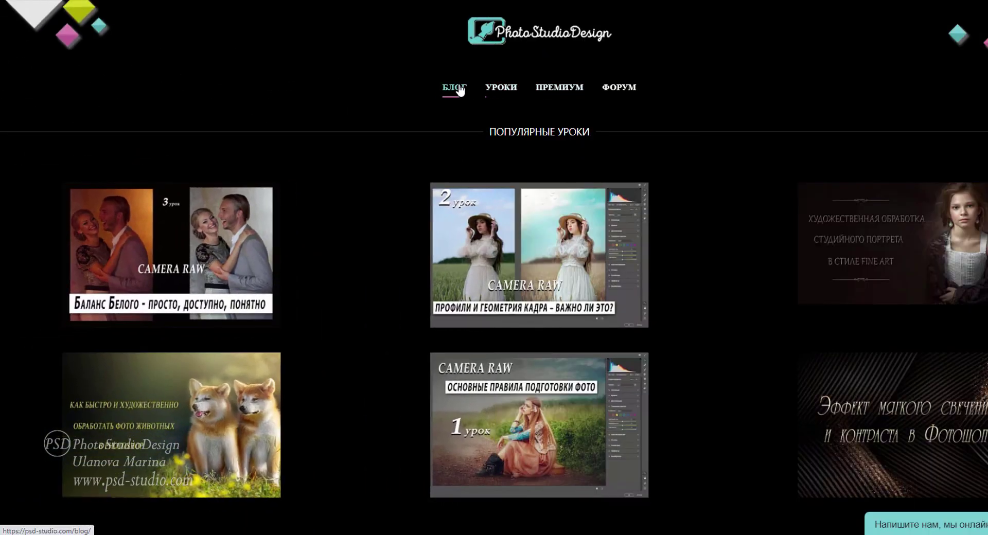
Step: Go to the site's БЛОГ, pick the Camera RAW category and scroll through its posts
{"action": "left_click", "coordinate": [458, 90]}
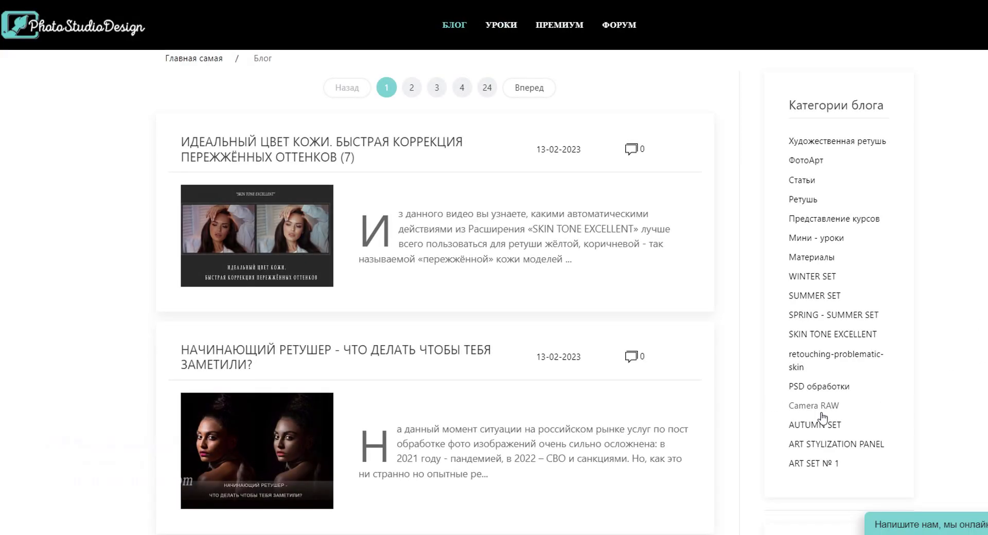
{"action": "left_click", "coordinate": [801, 409]}
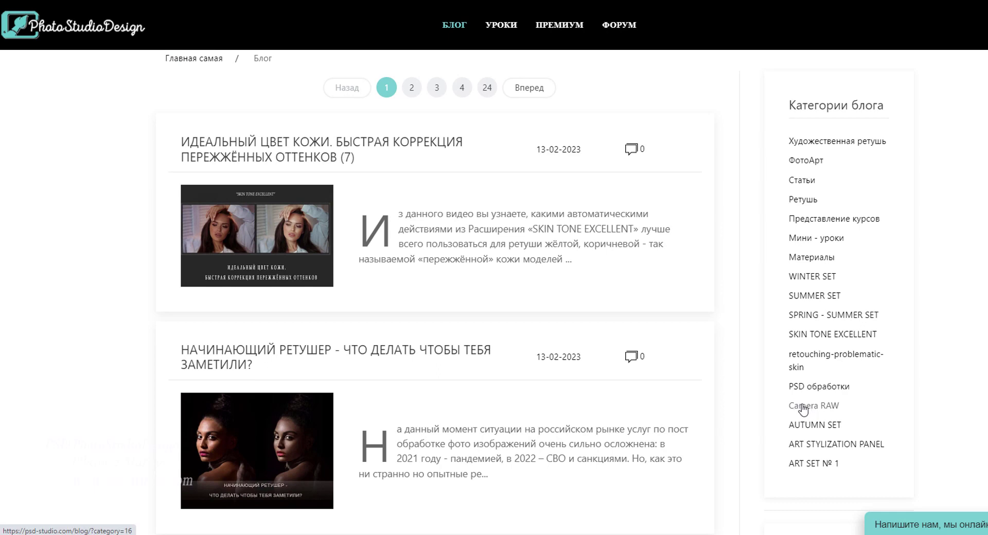
{"action": "scroll", "coordinate": [775, 401], "scroll_direction": "down", "scroll_amount": 1}
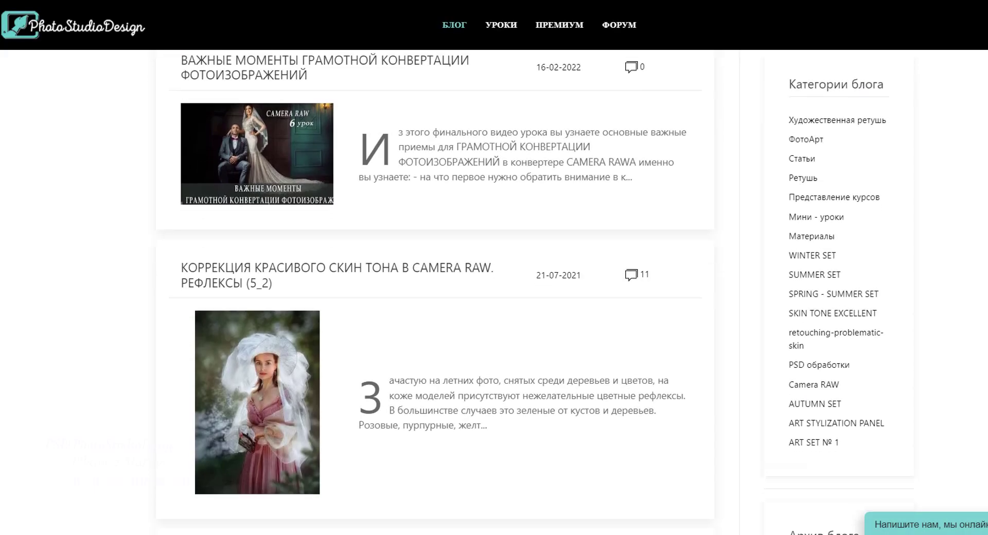
{"action": "scroll", "coordinate": [775, 400], "scroll_direction": "down", "scroll_amount": 3}
{"action": "scroll", "coordinate": [775, 401], "scroll_direction": "down", "scroll_amount": 1}
{"action": "scroll", "coordinate": [434, 293], "scroll_direction": "down", "scroll_amount": 2}
{"action": "scroll", "coordinate": [434, 293], "scroll_direction": "down", "scroll_amount": 3}
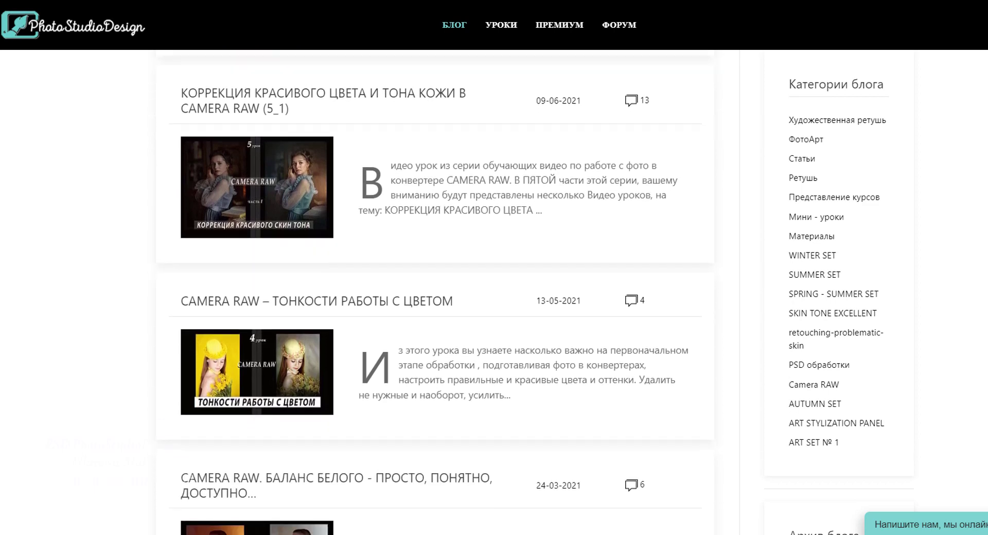
{"action": "scroll", "coordinate": [434, 292], "scroll_direction": "down", "scroll_amount": 2}
{"action": "scroll", "coordinate": [434, 292], "scroll_direction": "down", "scroll_amount": 3}
{"action": "scroll", "coordinate": [434, 293], "scroll_direction": "down", "scroll_amount": 2}
{"action": "scroll", "coordinate": [434, 292], "scroll_direction": "down", "scroll_amount": 2}
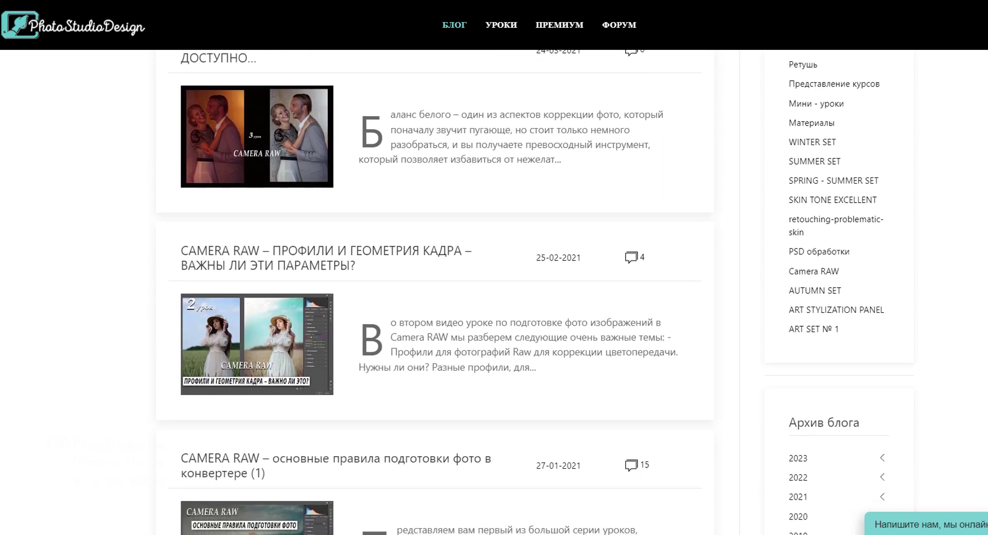
{"action": "scroll", "coordinate": [434, 292], "scroll_direction": "down", "scroll_amount": 2}
{"action": "scroll", "coordinate": [494, 288], "scroll_direction": "down", "scroll_amount": 1}
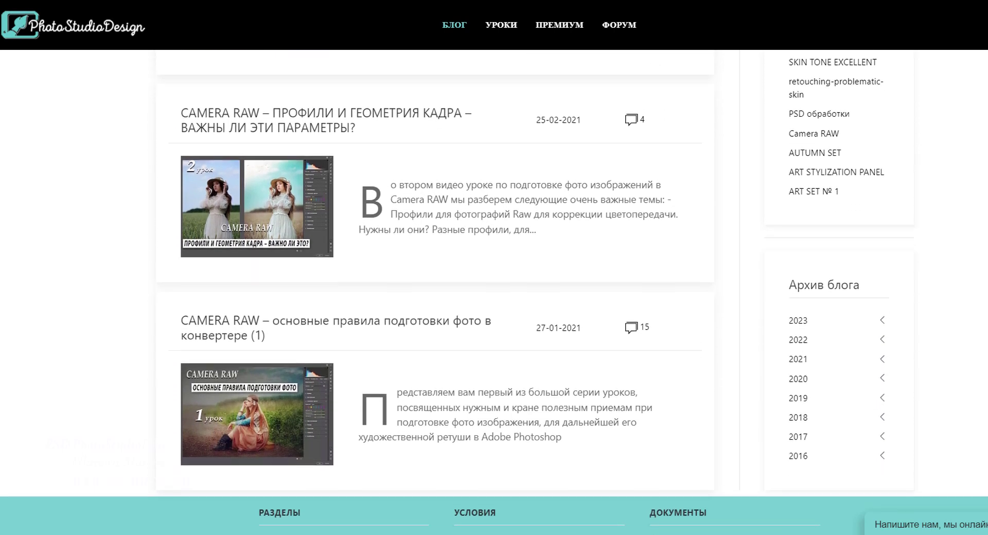
{"action": "scroll", "coordinate": [494, 288], "scroll_direction": "up", "scroll_amount": 1}
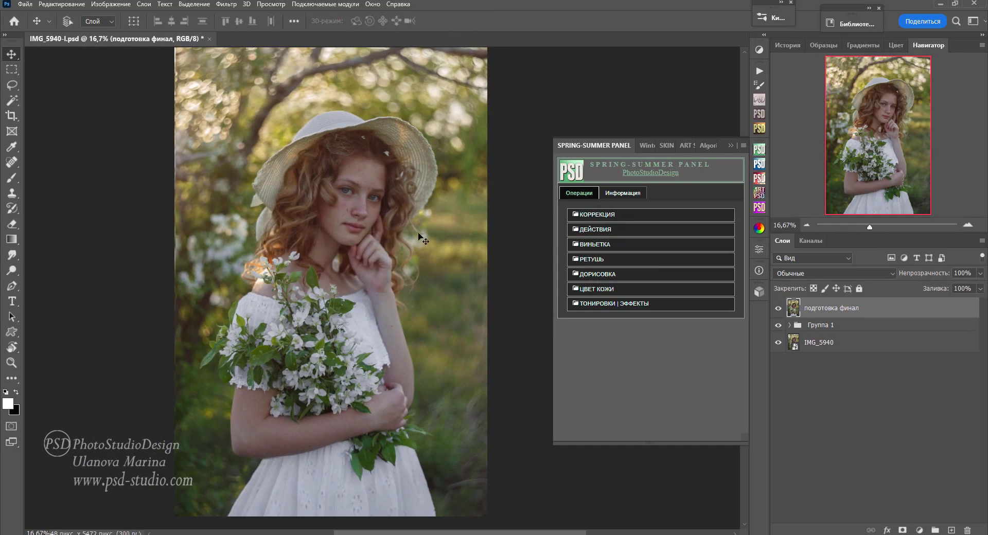
Step: Position the canvas and expand the РЕТУШЬ folder in the Spring-Summer panel
{"action": "scroll", "coordinate": [412, 234], "scroll_direction": "up", "scroll_amount": 2}
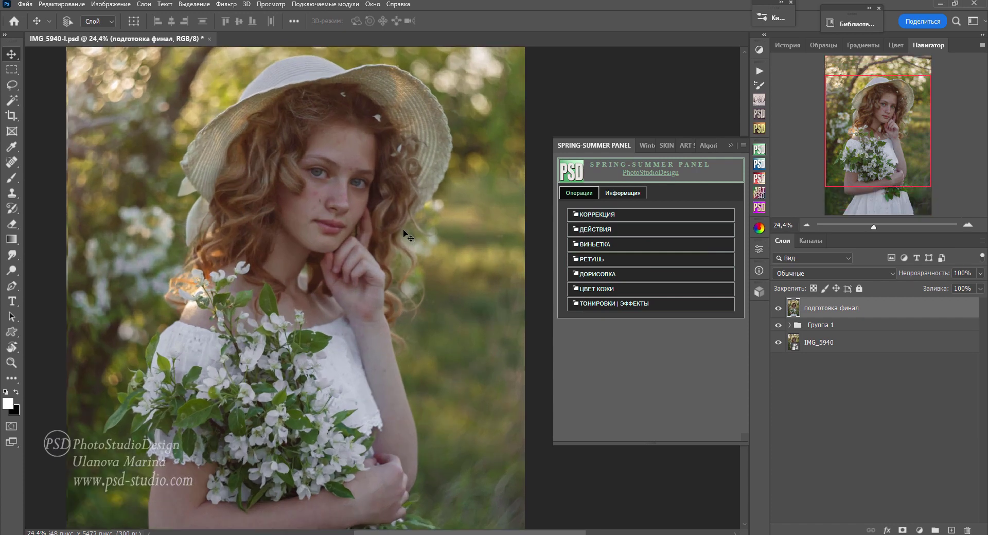
{"action": "scroll", "coordinate": [411, 246], "scroll_direction": "right", "scroll_amount": 2}
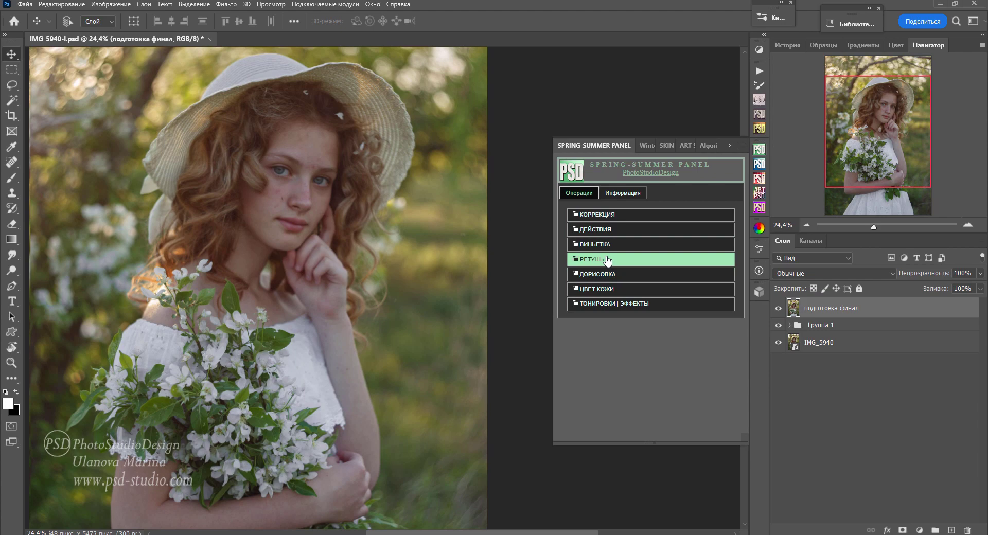
{"action": "left_click", "coordinate": [606, 260]}
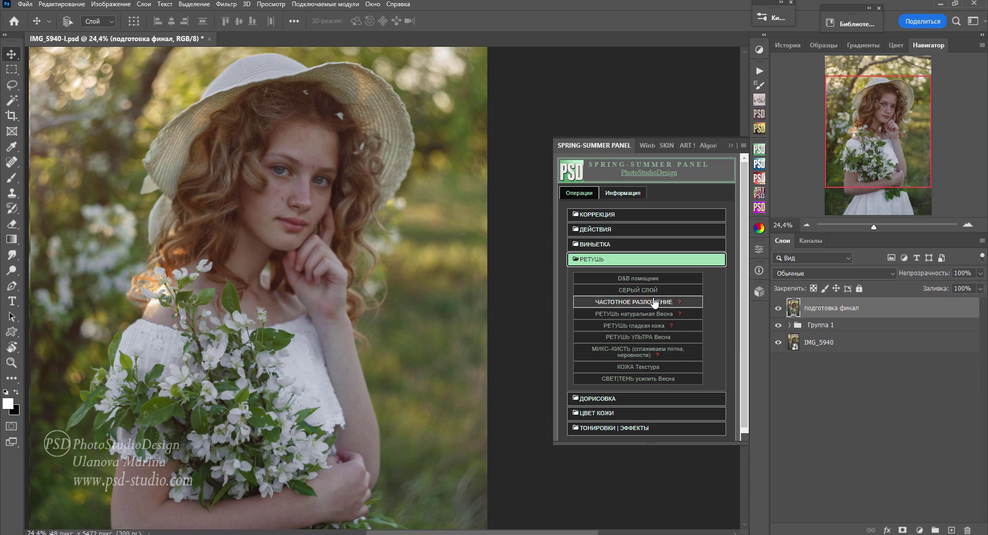
{"action": "mouse_move", "coordinate": [637, 302]}
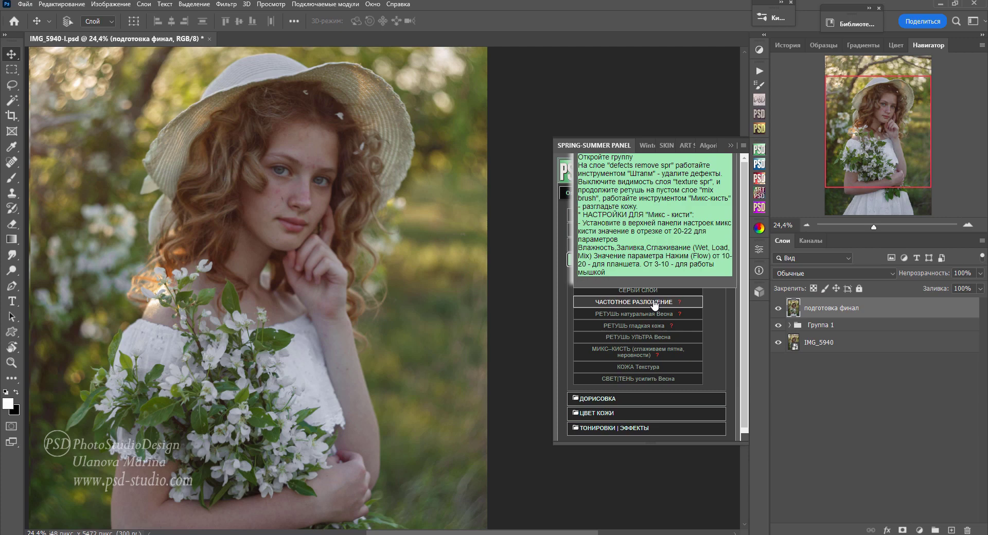
Step: Run ЧАСТОТНОЕ РАЗЛОЖЕНИЕ with Gaussian Blur and High Pass both at radius 9
{"action": "left_click", "coordinate": [655, 305]}
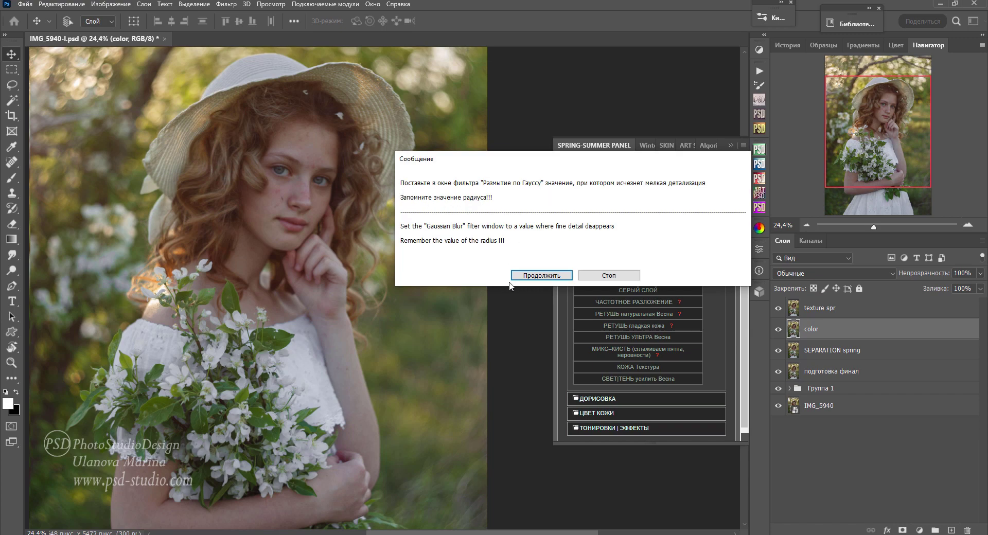
{"action": "left_click", "coordinate": [532, 277]}
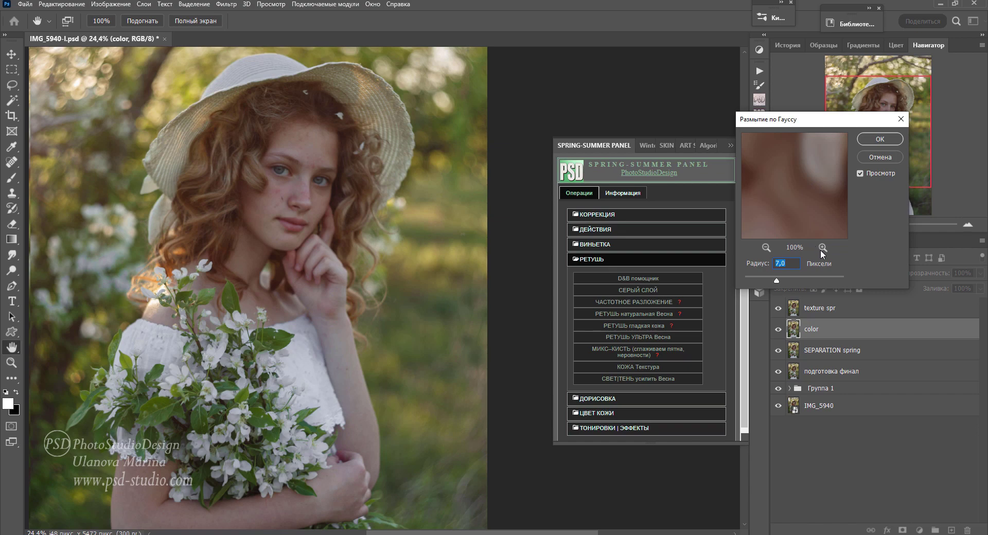
{"action": "type", "text": "9"}
{"action": "left_click", "coordinate": [880, 144]}
{"action": "left_click", "coordinate": [558, 245]}
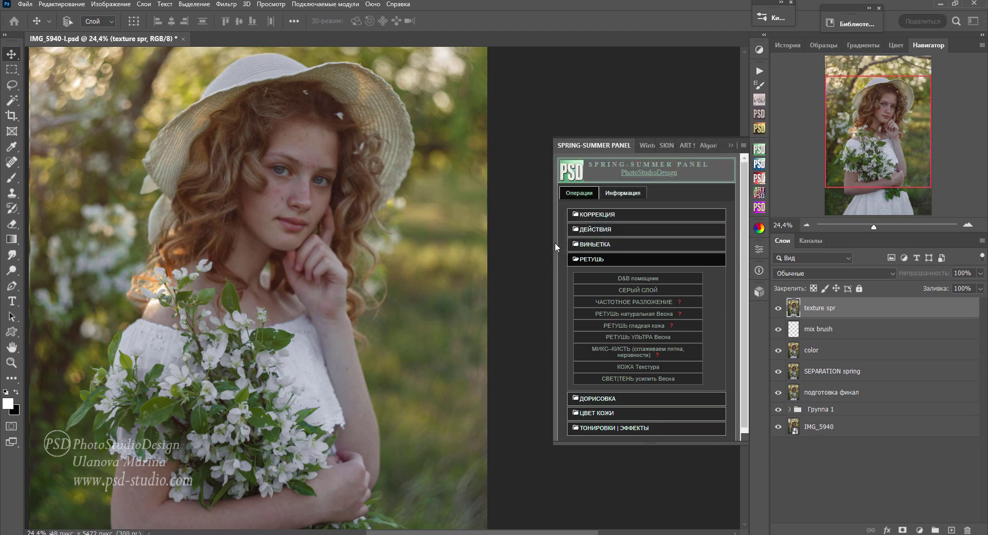
{"action": "type", "text": "9"}
{"action": "left_click", "coordinate": [553, 128]}
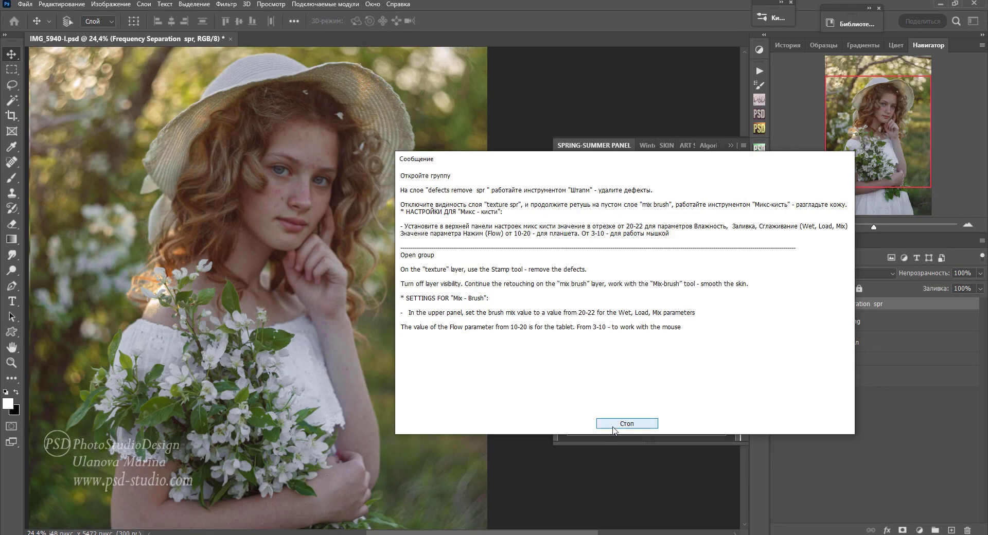
{"action": "left_click", "coordinate": [613, 430]}
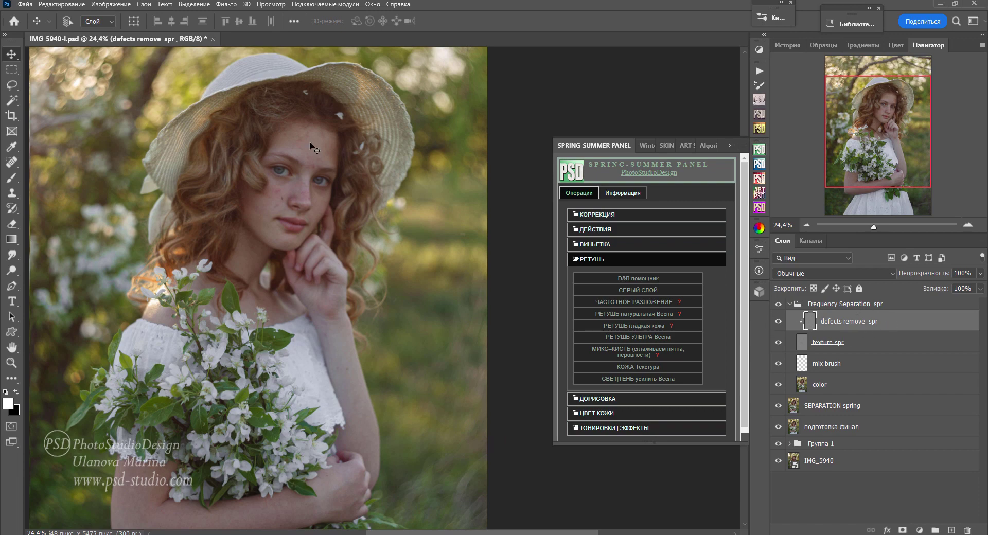
{"action": "scroll", "coordinate": [313, 169], "scroll_direction": "up", "scroll_amount": 3}
{"action": "scroll", "coordinate": [329, 226], "scroll_direction": "up", "scroll_amount": 3}
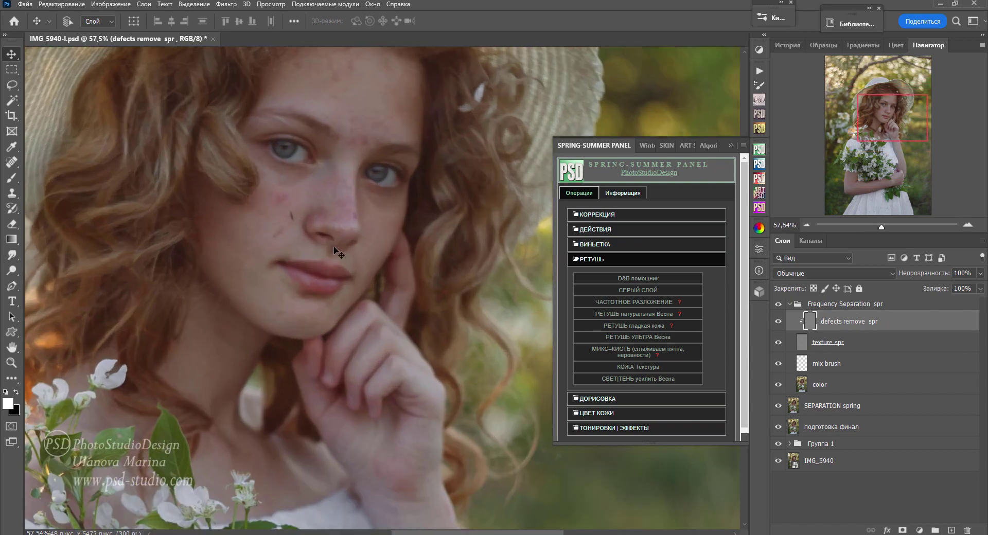
Step: Heal spots beside the nose, on the forehead, cheeks and hairline with the Spot Healing Brush
{"action": "right_click", "coordinate": [12, 161]}
{"action": "left_click", "coordinate": [77, 164]}
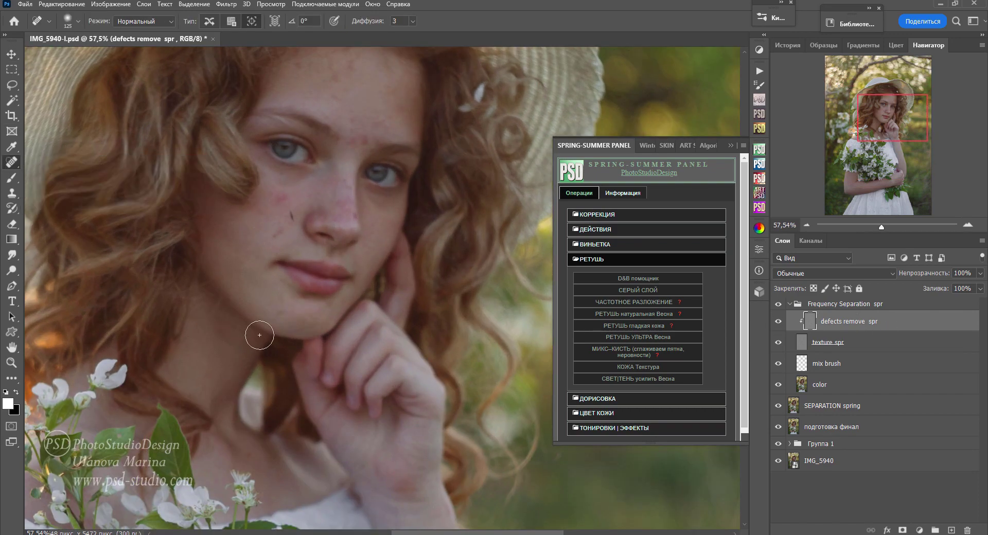
{"action": "left_click", "coordinate": [291, 213]}
{"action": "left_click", "coordinate": [352, 142]}
{"action": "left_click", "coordinate": [276, 229]}
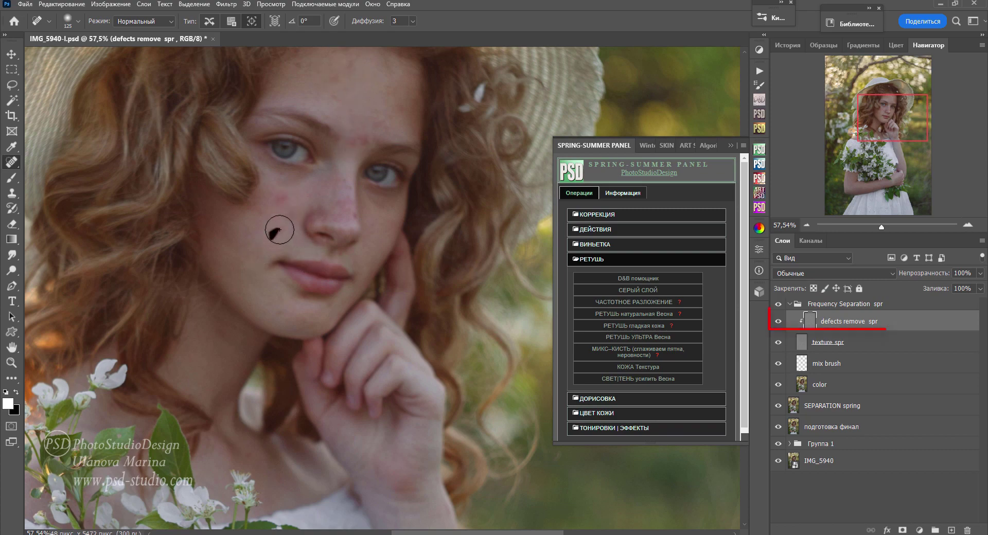
{"action": "left_click", "coordinate": [350, 185]}
{"action": "left_click", "coordinate": [356, 141]}
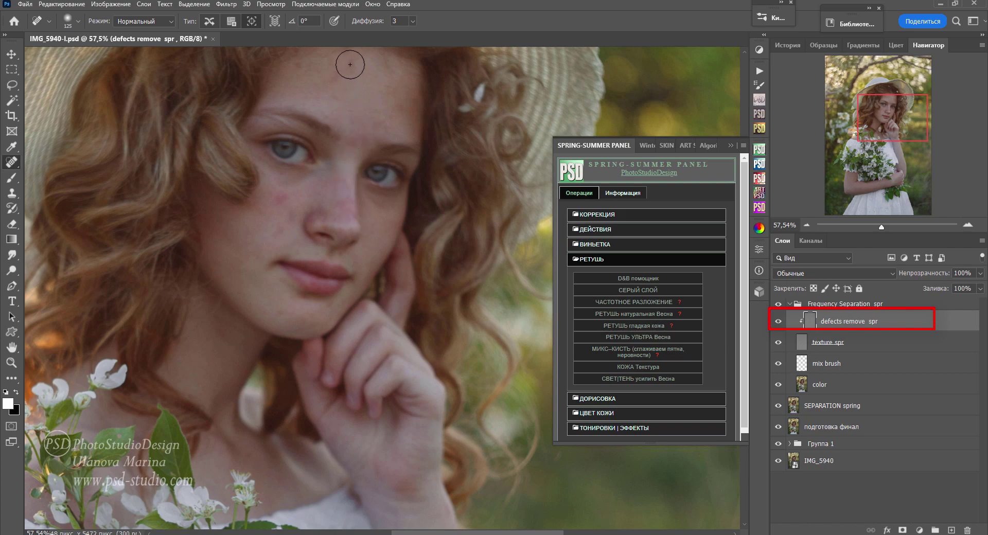
{"action": "left_click", "coordinate": [294, 63]}
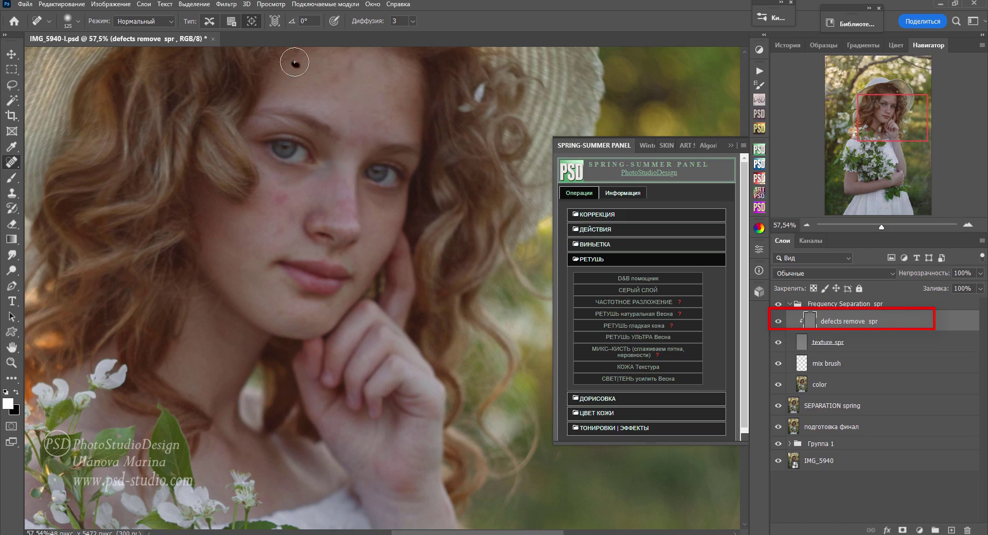
{"action": "left_click", "coordinate": [282, 198]}
Step: Patch the cheek spot and another blemish with the Patch tool, then deselect
{"action": "right_click", "coordinate": [11, 162]}
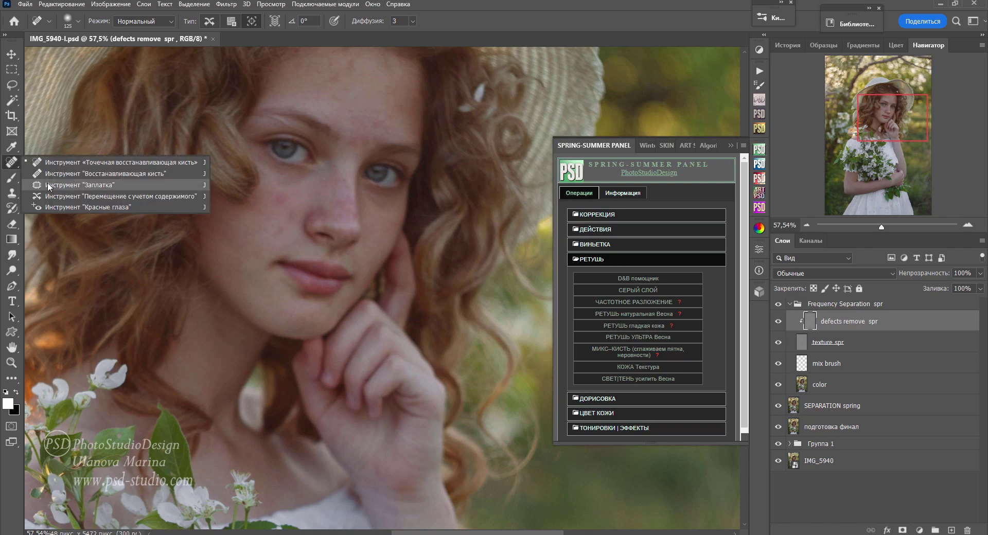
{"action": "left_click", "coordinate": [72, 186]}
{"action": "left_click_drag", "start_coordinate": [294, 217], "coordinate": [275, 218]}
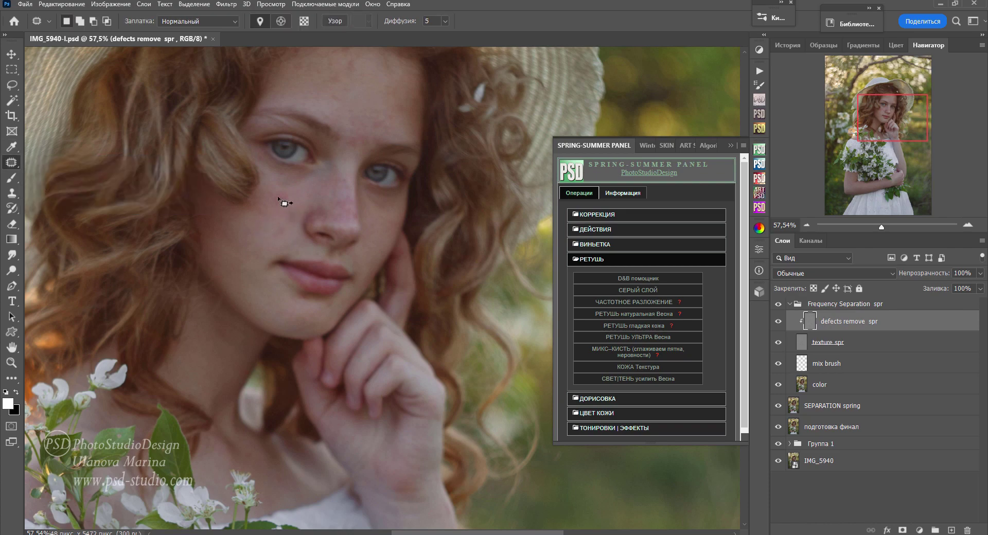
{"action": "scroll", "coordinate": [301, 257], "scroll_direction": "down", "scroll_amount": 5}
{"action": "mouse_move", "coordinate": [382, 324]}
{"action": "left_mouse_down"}
{"action": "mouse_move", "coordinate": [400, 344]}
{"action": "mouse_move", "coordinate": [364, 326]}
{"action": "left_mouse_up"}
{"action": "key", "text": "ctrl+d"}
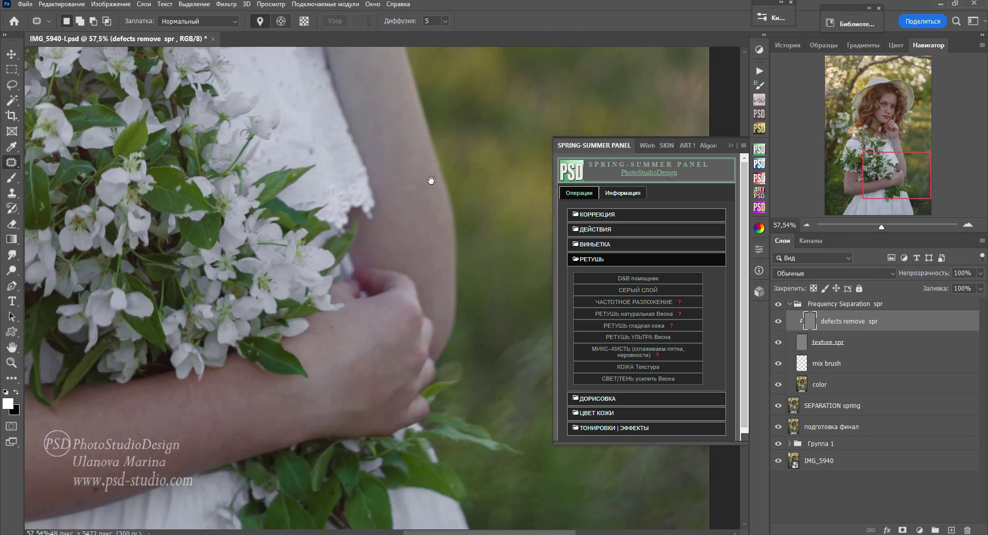
Step: Move to the arm under the bouquet and outline a blemish there for patching
{"action": "left_click_drag", "start_coordinate": [392, 355], "coordinate": [651, 58]}
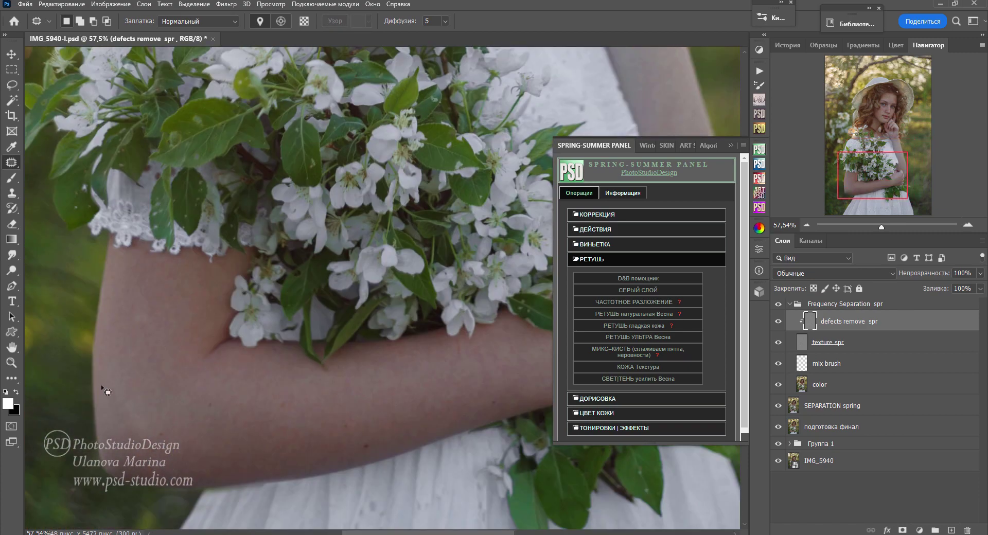
{"action": "left_click_drag", "start_coordinate": [107, 392], "coordinate": [109, 395]}
{"action": "scroll", "coordinate": [331, 300], "scroll_direction": "down", "scroll_amount": 2}
{"action": "scroll", "coordinate": [375, 346], "scroll_direction": "up", "scroll_amount": 5}
{"action": "scroll", "coordinate": [359, 231], "scroll_direction": "up", "scroll_amount": 2}
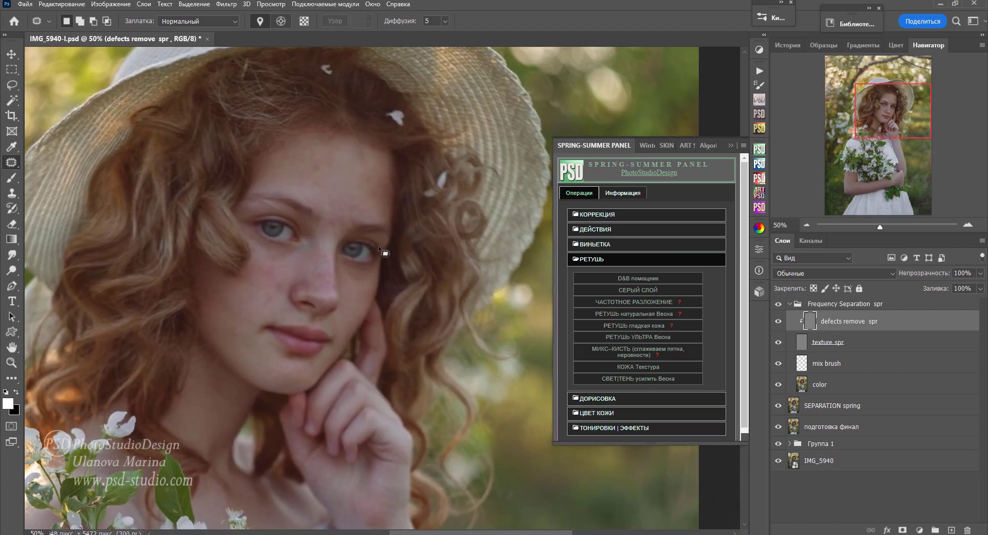
Step: Select the mix brush layer, hide texture spr and defects remove spr, and pick the Mixer Brush
{"action": "left_click", "coordinate": [821, 365]}
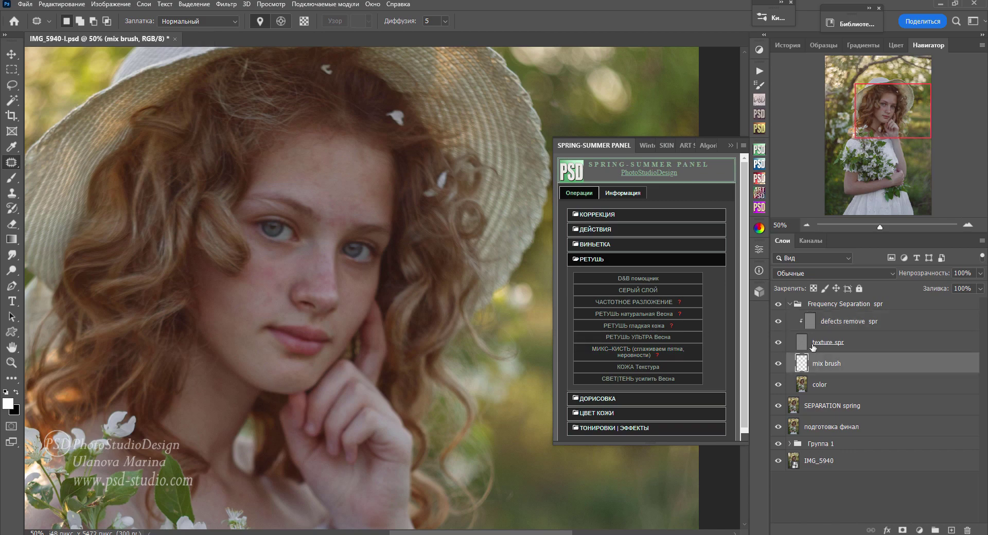
{"action": "left_click_drag", "start_coordinate": [780, 342], "coordinate": [778, 321]}
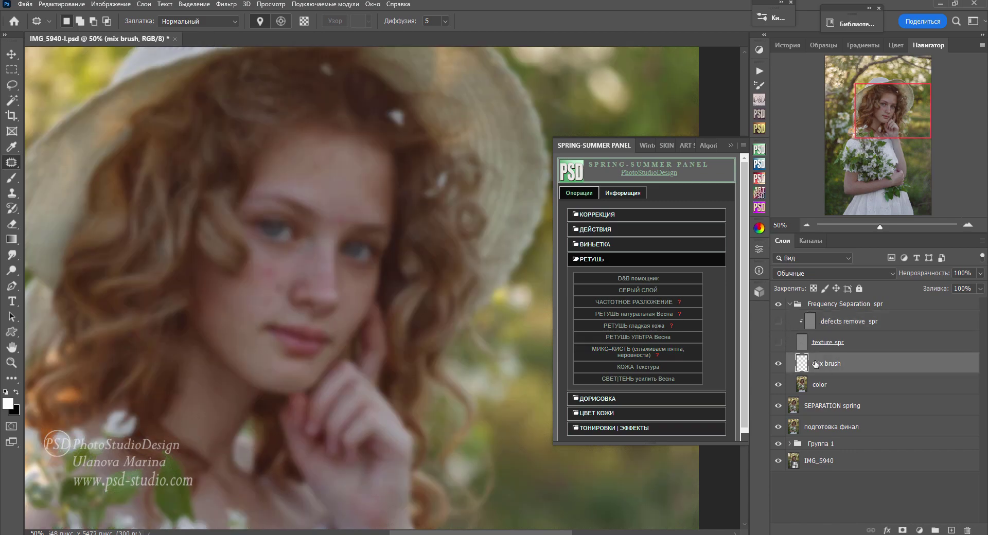
{"action": "left_click", "coordinate": [11, 177]}
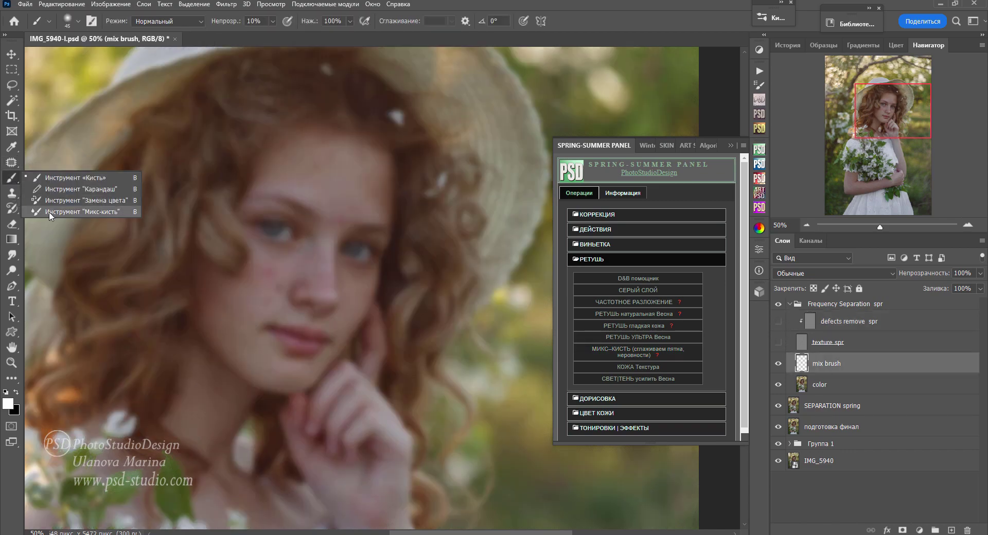
{"action": "left_click", "coordinate": [52, 212]}
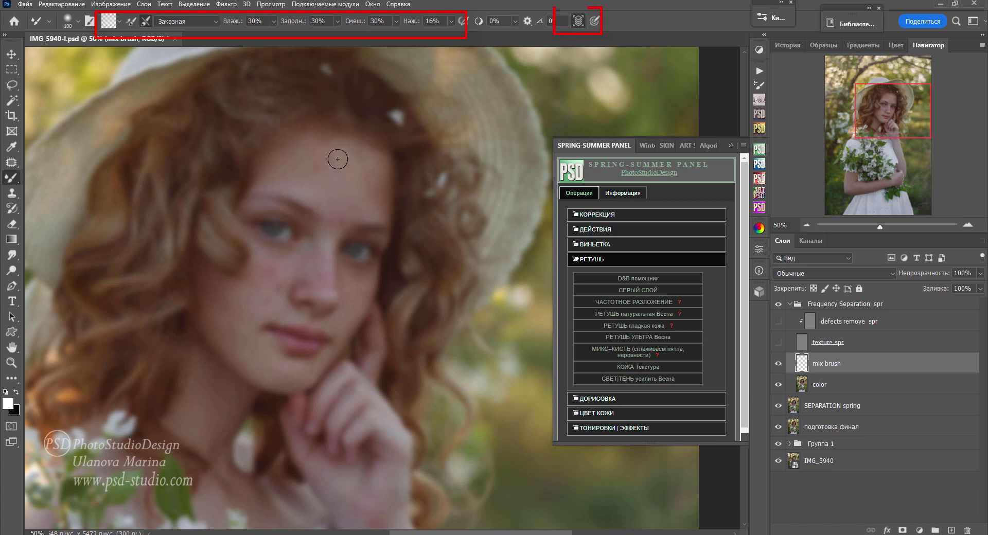
Step: Choose a soft round Mixer Brush preset and size it between 100 and 175 px
{"action": "right_click", "coordinate": [333, 177]}
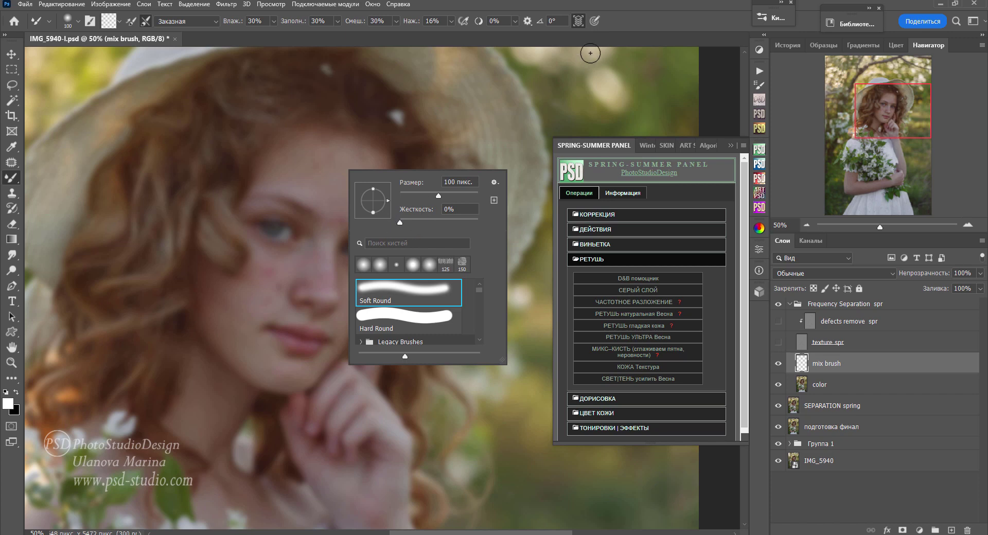
{"action": "left_click", "coordinate": [629, 15]}
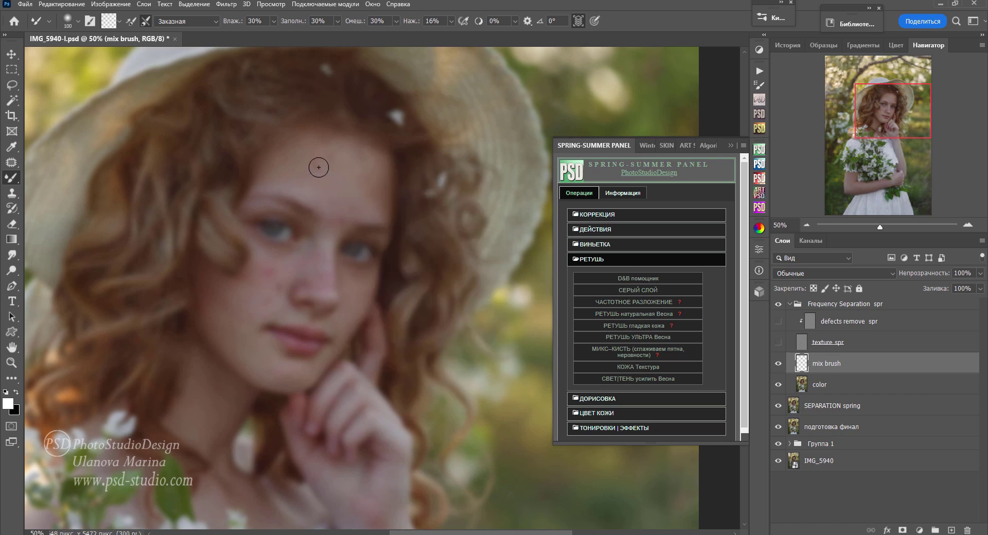
{"action": "key", "text": "bracketright"}
{"action": "key", "text": "bracketright"}
{"action": "key", "text": "bracketright"}
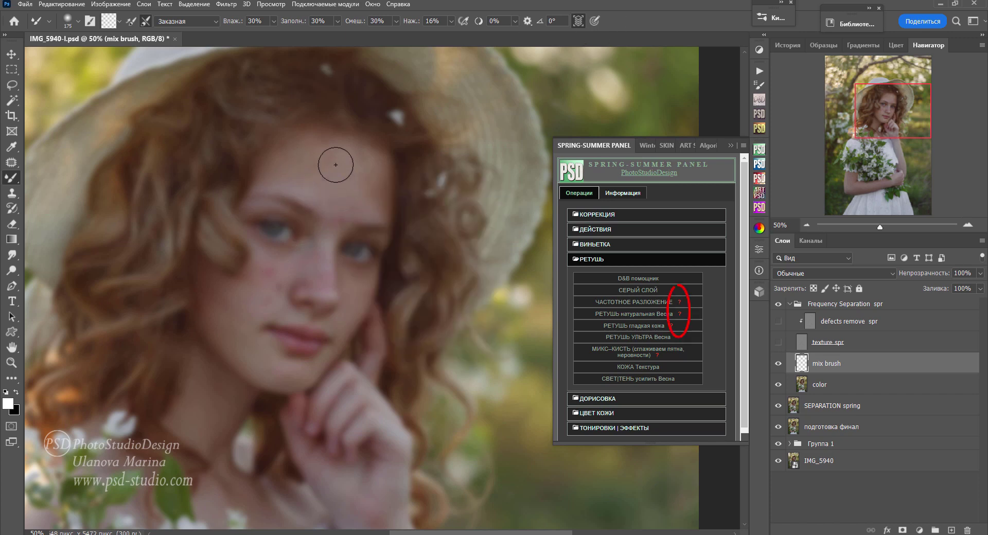
{"action": "key", "text": "bracketleft"}
{"action": "key", "text": "bracketleft"}
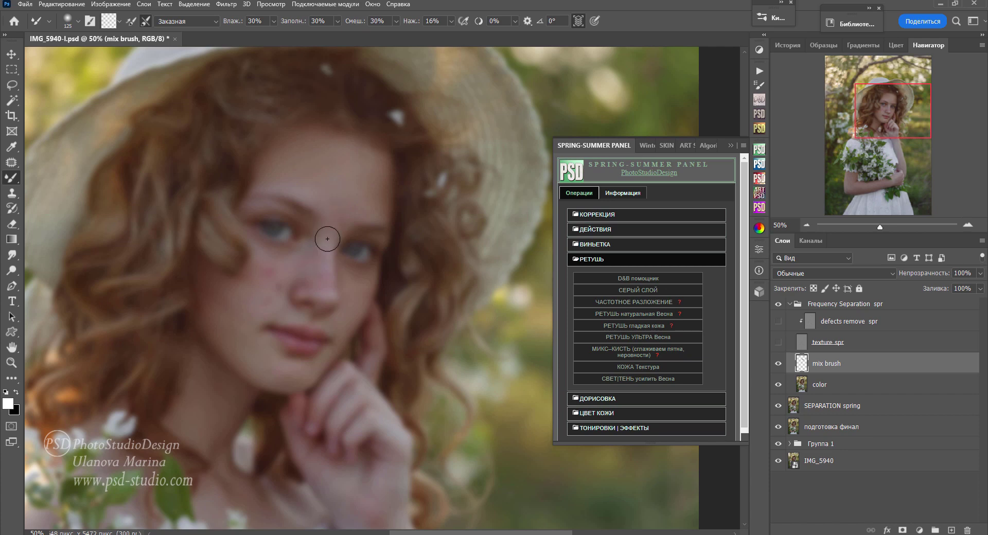
{"action": "key", "text": "bracketright"}
{"action": "key", "text": "bracketleft"}
{"action": "key", "text": "bracketleft"}
{"action": "left_click_drag", "start_coordinate": [290, 267], "coordinate": [265, 198]}
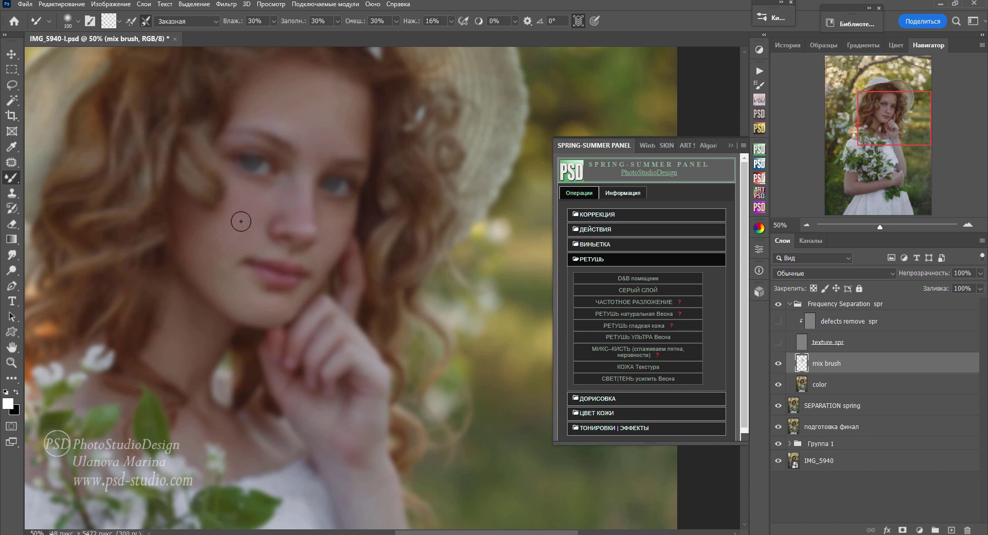
{"action": "key", "text": "bracketright"}
{"action": "key", "text": "bracketright"}
{"action": "key", "text": "bracketleft"}
{"action": "key", "text": "bracketleft"}
Step: Smooth the reddish wrist blotch and blend skin along the forearm and upper arm
{"action": "left_click_drag", "start_coordinate": [358, 422], "coordinate": [302, 241]}
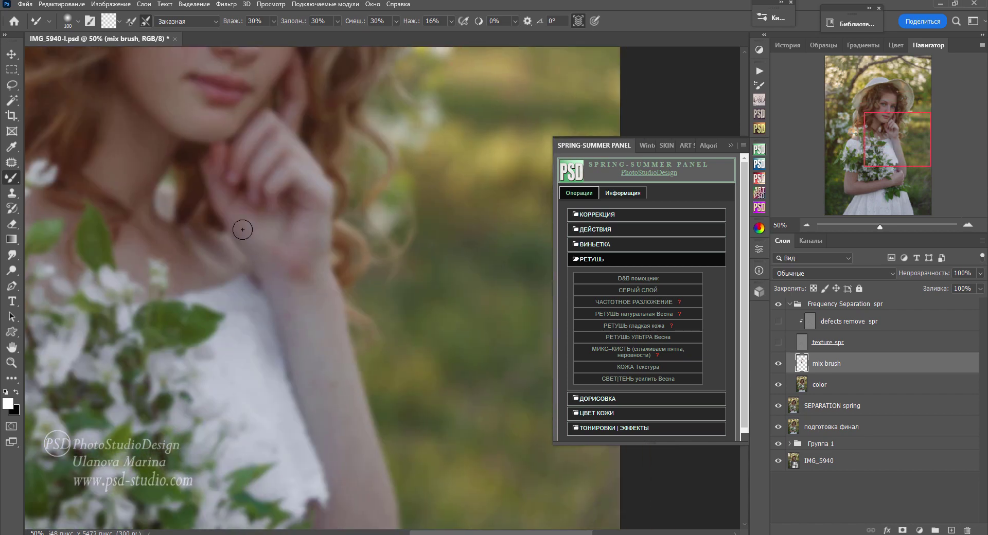
{"action": "key", "text": "bracketright"}
{"action": "key", "text": "bracketright"}
{"action": "left_click_drag", "start_coordinate": [309, 282], "coordinate": [306, 264]}
{"action": "mouse_move", "coordinate": [341, 407]}
{"action": "left_mouse_down"}
{"action": "mouse_move", "coordinate": [298, 198]}
{"action": "mouse_move", "coordinate": [477, 157]}
{"action": "left_mouse_up"}
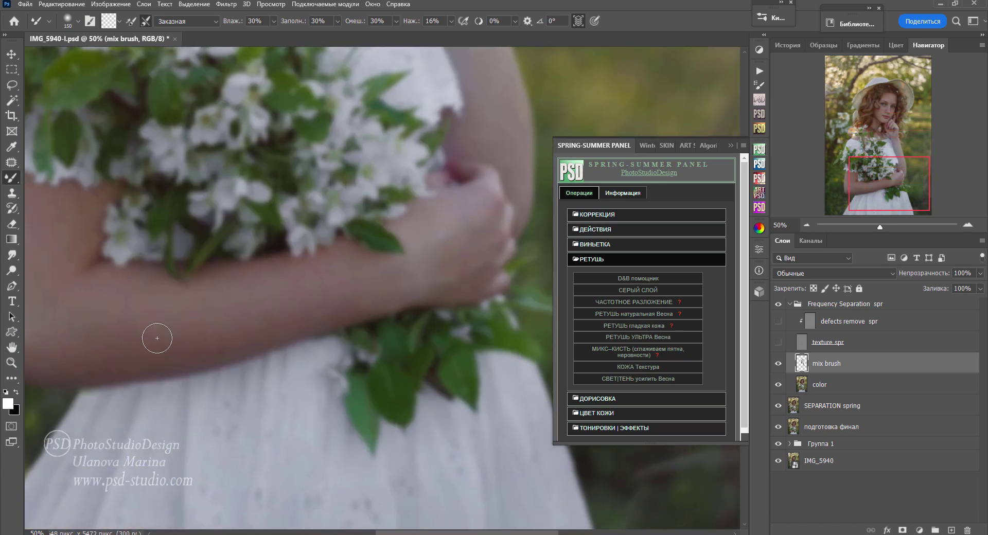
{"action": "left_click_drag", "start_coordinate": [219, 299], "coordinate": [218, 210]}
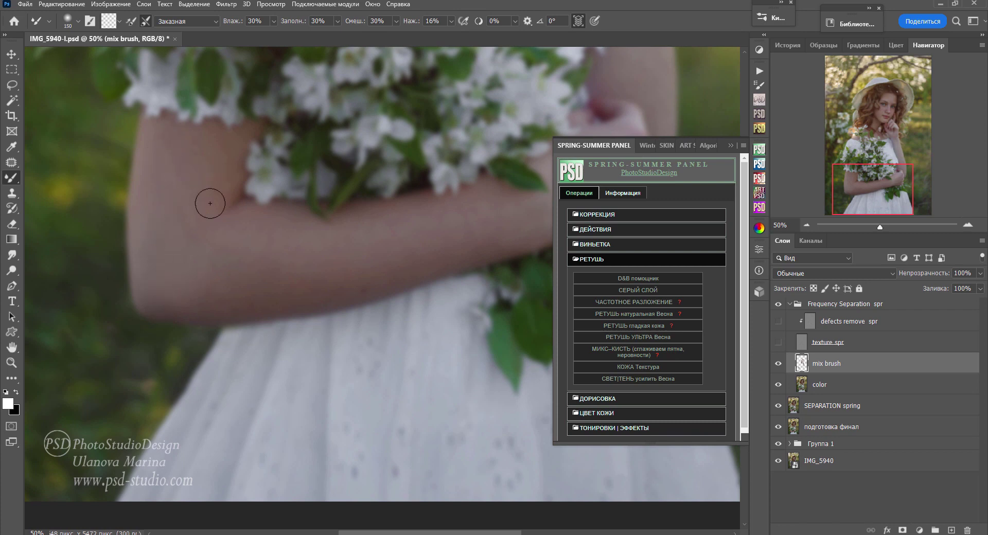
{"action": "scroll", "coordinate": [216, 280], "scroll_direction": "right", "scroll_amount": 2}
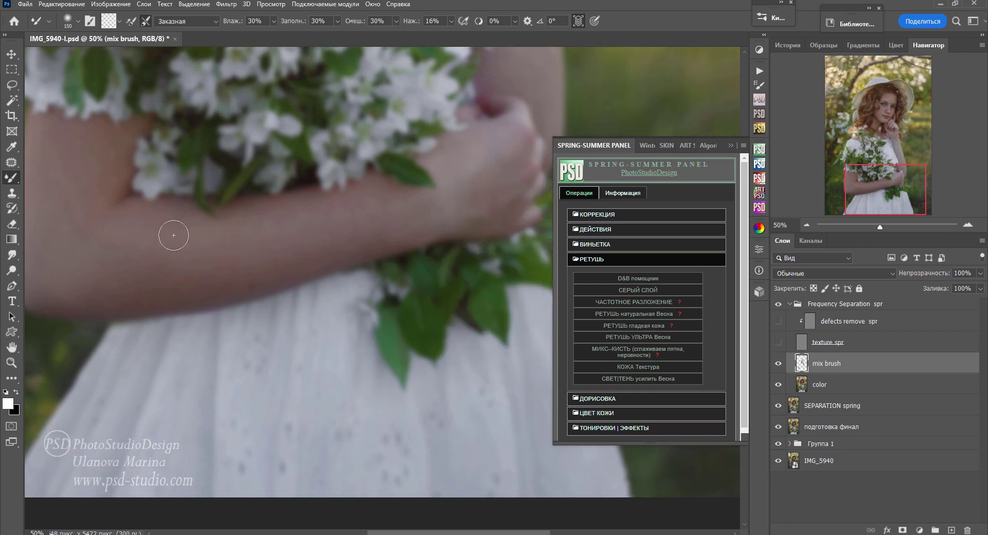
{"action": "scroll", "coordinate": [353, 268], "scroll_direction": "up", "scroll_amount": 7}
{"action": "scroll", "coordinate": [334, 365], "scroll_direction": "up", "scroll_amount": 5}
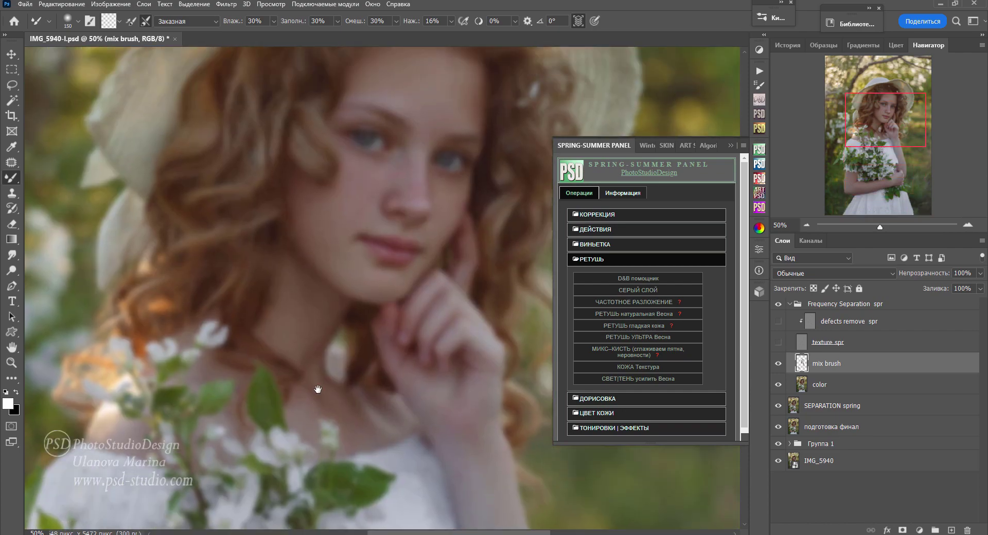
{"action": "left_click_drag", "start_coordinate": [318, 389], "coordinate": [307, 423]}
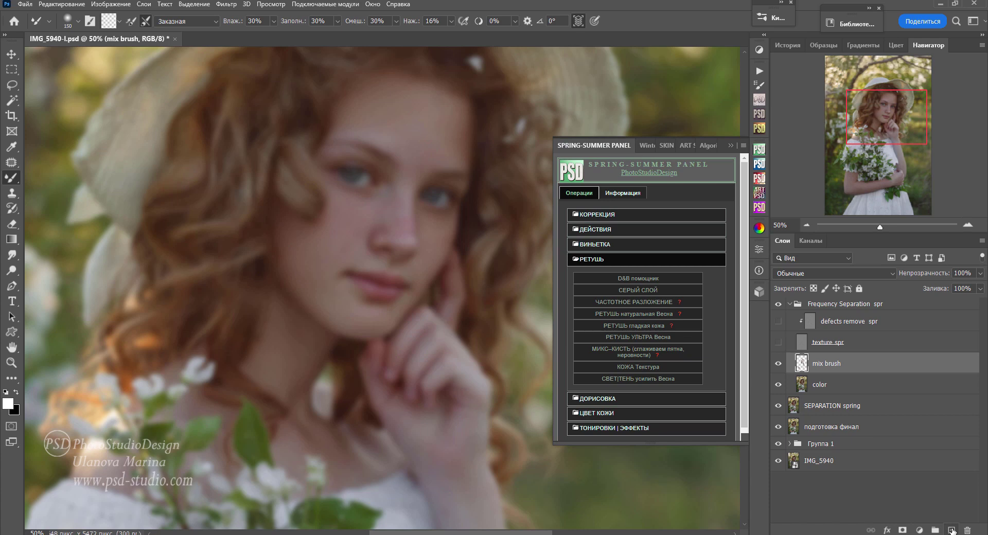
Step: Add Слой 4 above mix brush and blend skin around the hat, hair and face
{"action": "left_click", "coordinate": [952, 530]}
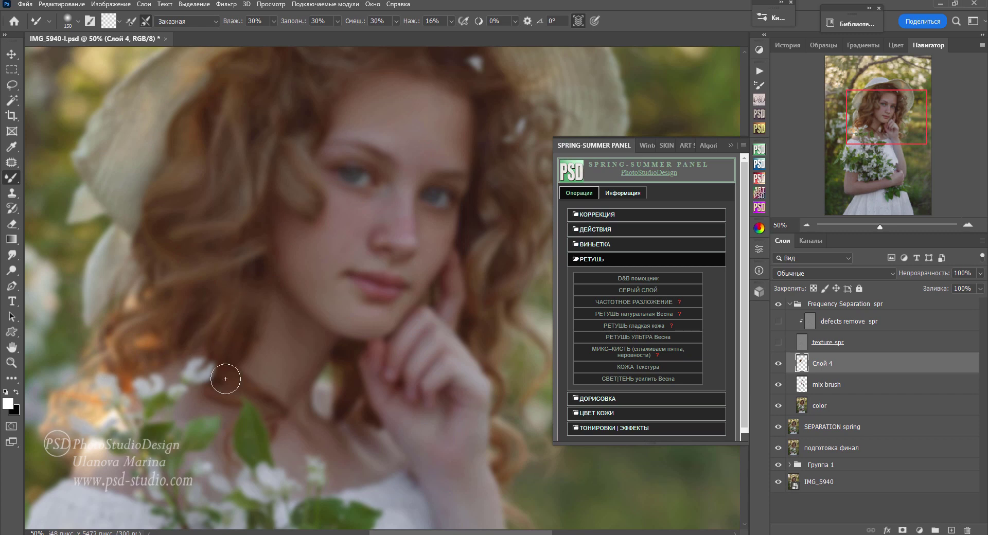
{"action": "left_click_drag", "start_coordinate": [261, 163], "coordinate": [154, 297]}
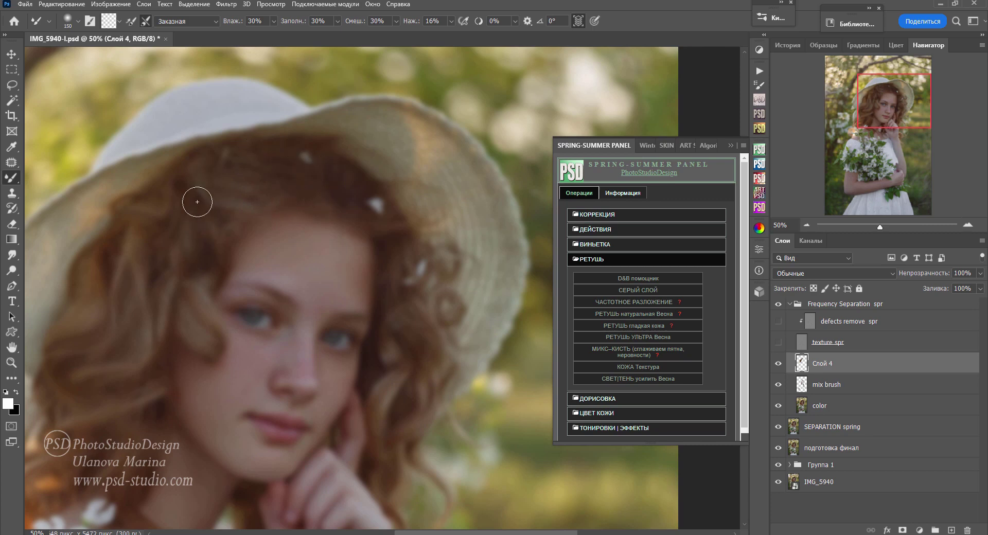
{"action": "left_click_drag", "start_coordinate": [374, 229], "coordinate": [278, 116]}
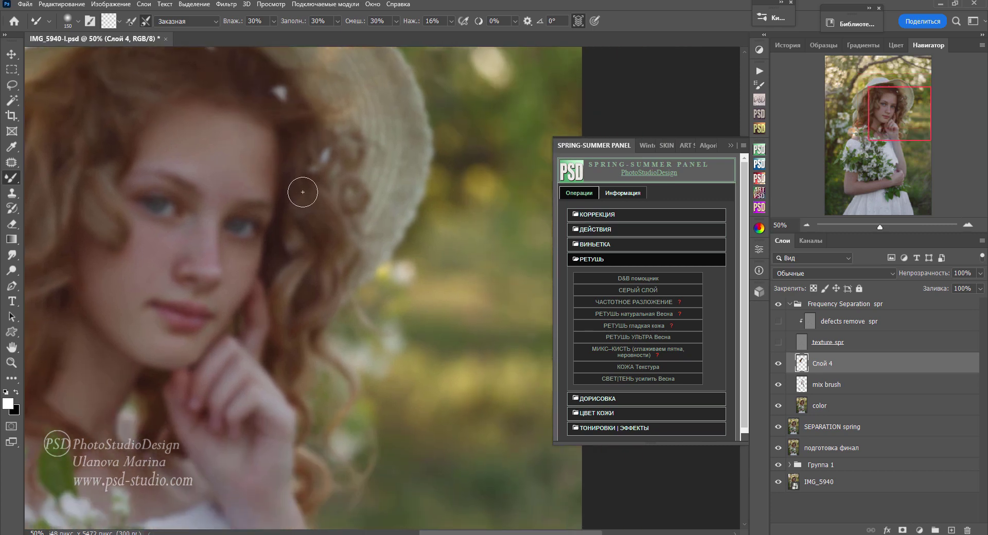
{"action": "scroll", "coordinate": [302, 258], "scroll_direction": "down", "scroll_amount": 5}
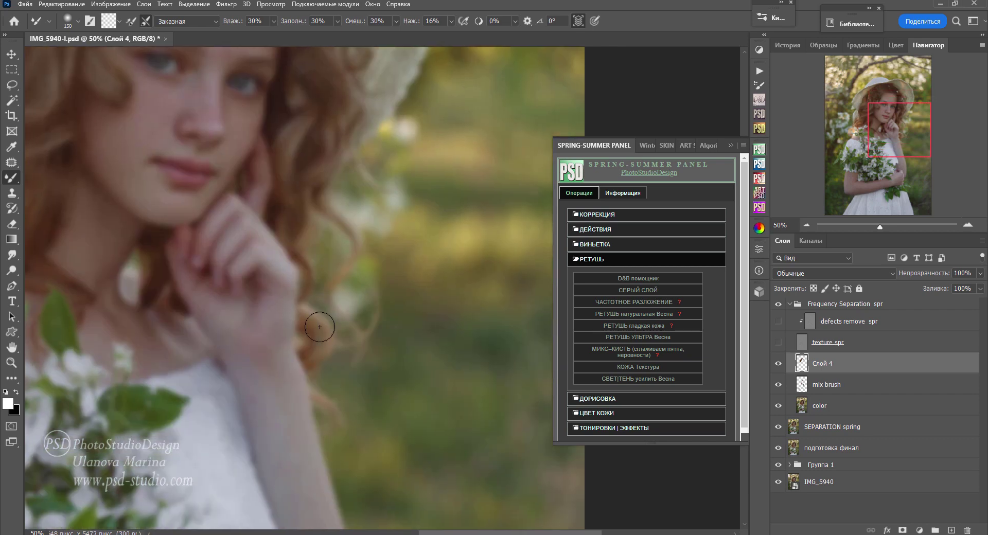
{"action": "left_click_drag", "start_coordinate": [264, 262], "coordinate": [362, 322]}
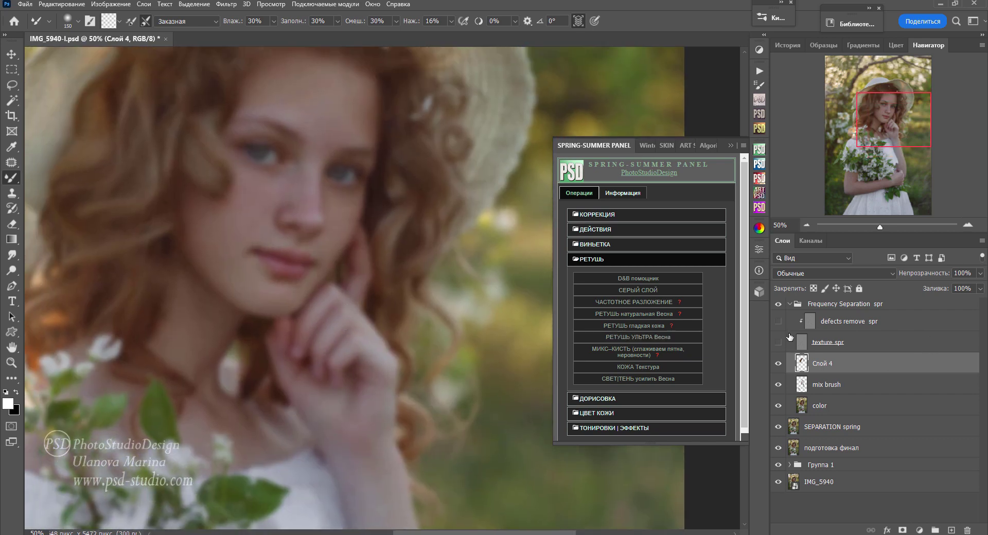
{"action": "left_click", "coordinate": [362, 308], "text": "alt"}
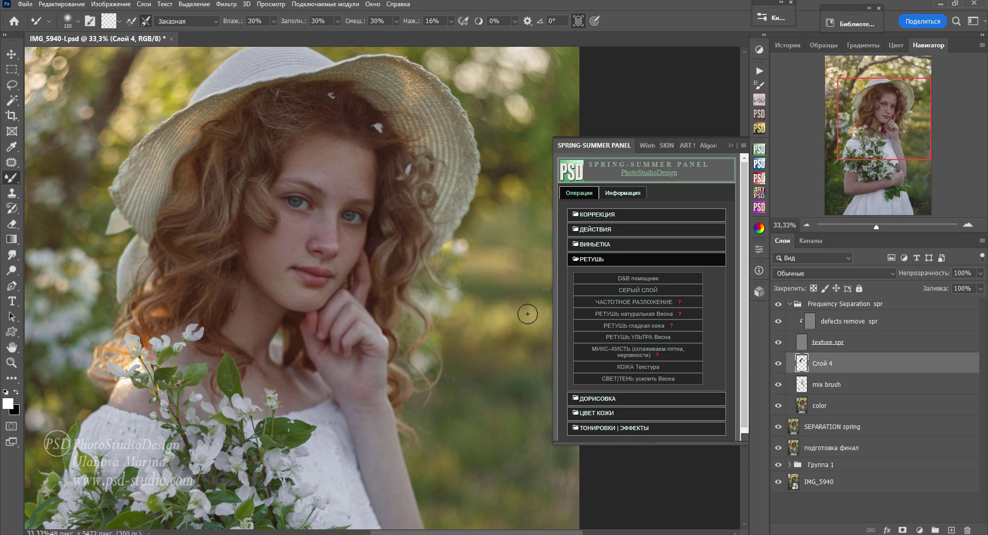
Step: Toggle the Frequency Separation spr group on and off to compare before and after
{"action": "key", "text": "v"}
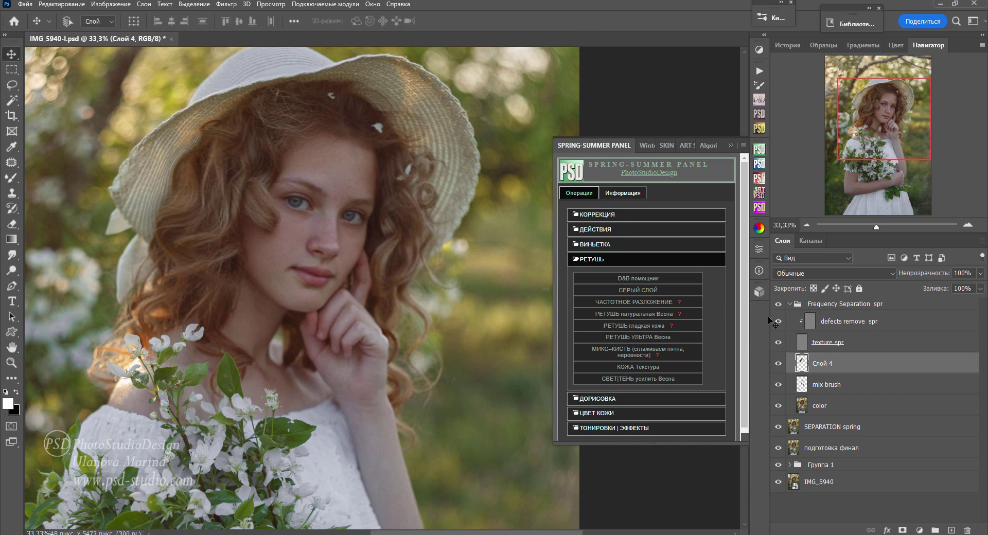
{"action": "left_click", "coordinate": [790, 304]}
{"action": "left_click", "coordinate": [790, 304]}
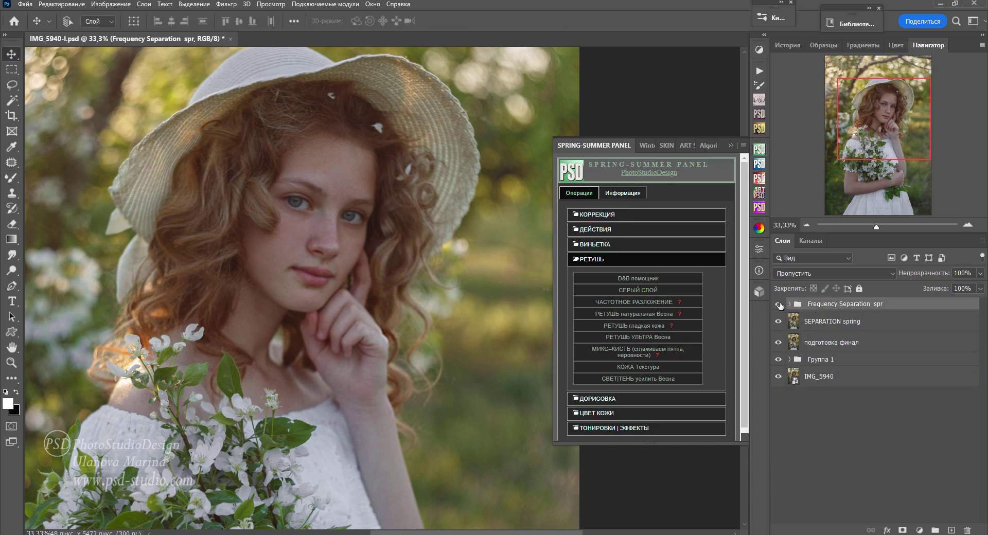
{"action": "left_click", "coordinate": [778, 304]}
{"action": "left_click", "coordinate": [779, 304]}
{"action": "left_click", "coordinate": [779, 305]}
{"action": "left_click", "coordinate": [779, 304]}
{"action": "left_click", "coordinate": [789, 305]}
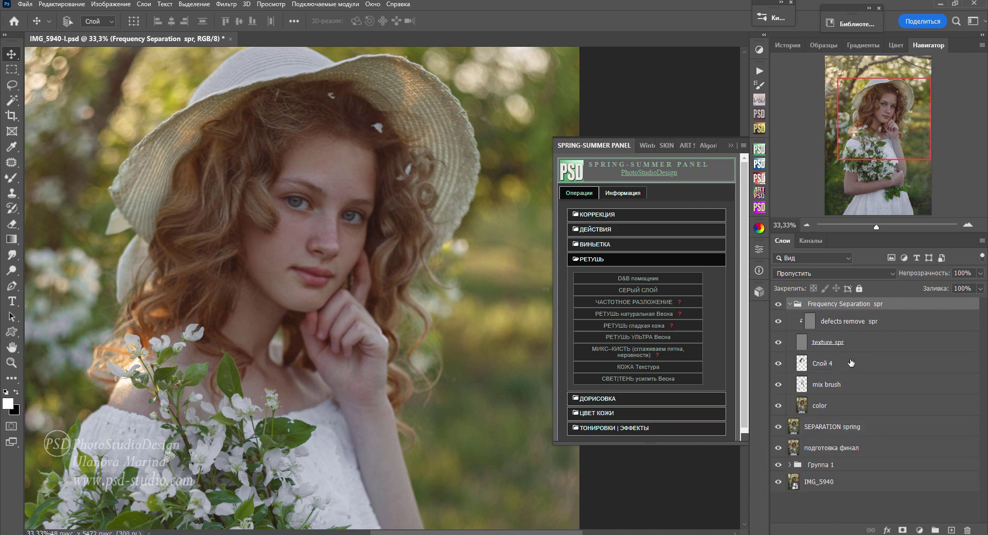
Step: Select the mix brush layer and fine-tune its opacity
{"action": "left_click", "coordinate": [834, 387]}
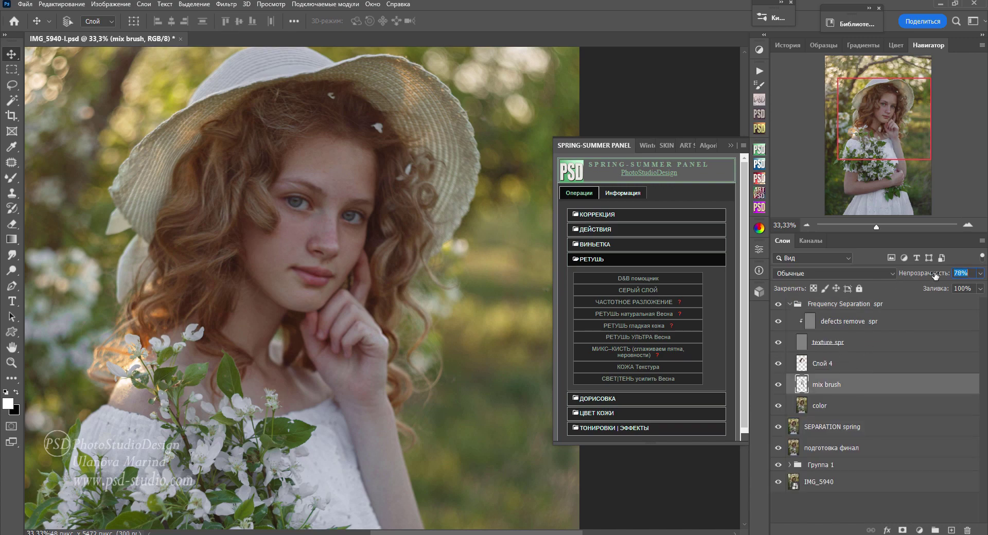
{"action": "left_click_drag", "start_coordinate": [934, 276], "coordinate": [875, 285]}
{"action": "left_click_drag", "start_coordinate": [912, 274], "coordinate": [913, 275]}
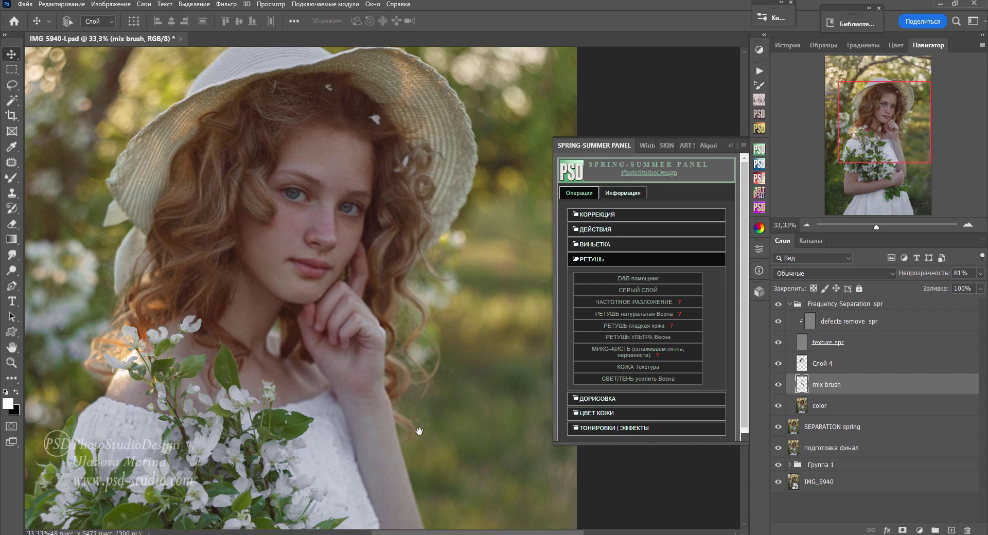
{"action": "scroll", "coordinate": [377, 357], "scroll_direction": "up", "scroll_amount": 2}
{"action": "scroll", "coordinate": [377, 357], "scroll_direction": "down", "scroll_amount": 3}
Step: Collapse and compare the group once more, leaving it and the SEPARATION spring layer hidden
{"action": "left_click", "coordinate": [789, 304]}
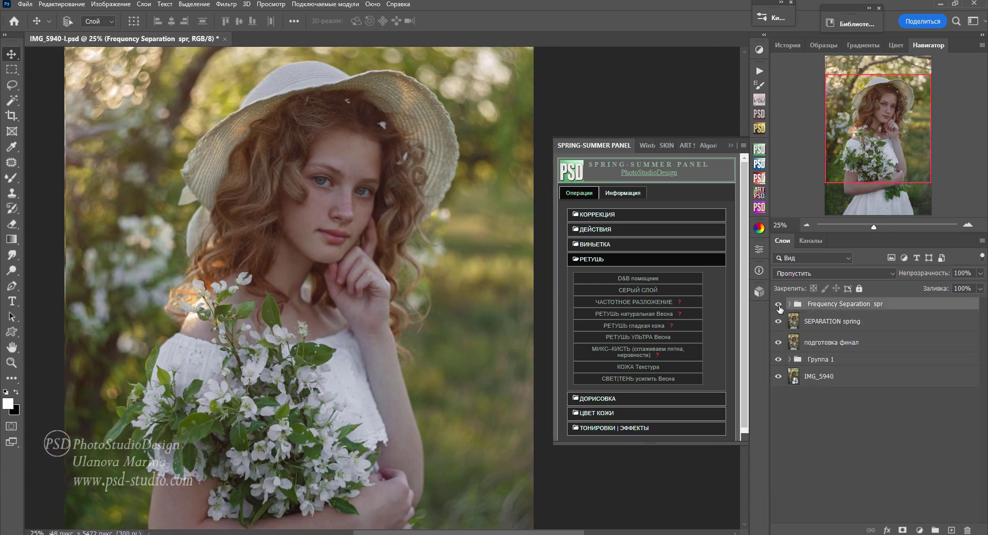
{"action": "left_click", "coordinate": [778, 305]}
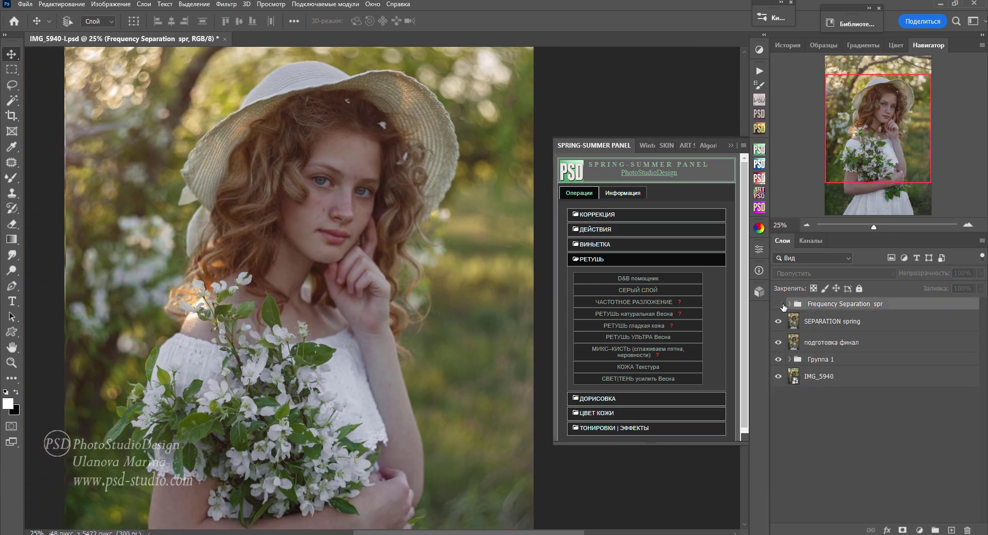
{"action": "left_click", "coordinate": [778, 305]}
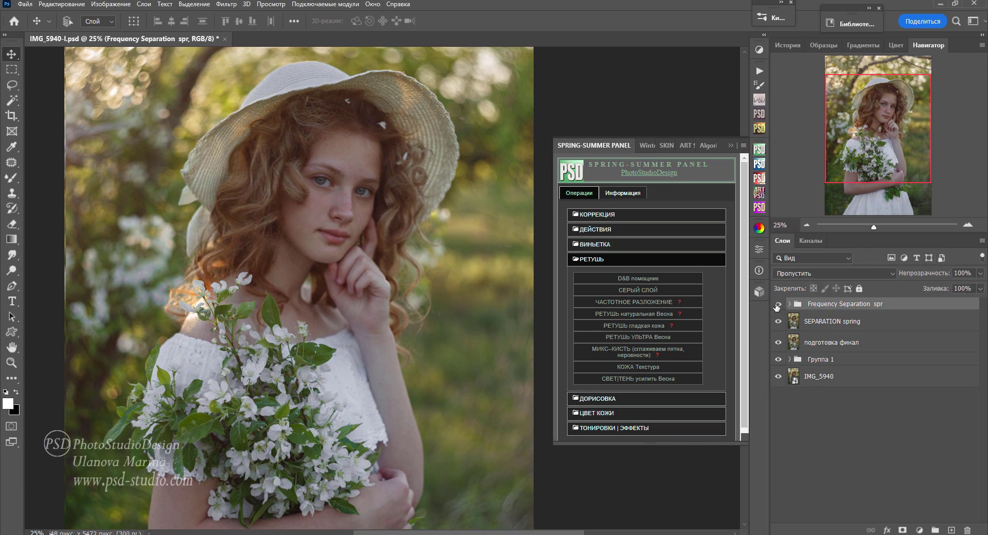
{"action": "left_click_drag", "start_coordinate": [777, 304], "coordinate": [778, 322]}
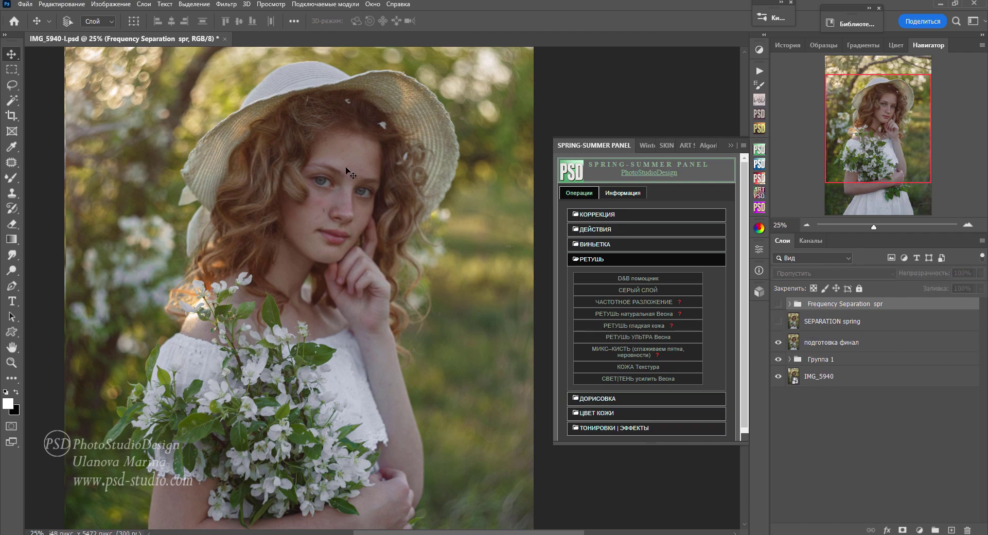
Step: Duplicate the image as a flattened-image-only copy
{"action": "left_click", "coordinate": [113, 9]}
{"action": "left_click", "coordinate": [154, 147]}
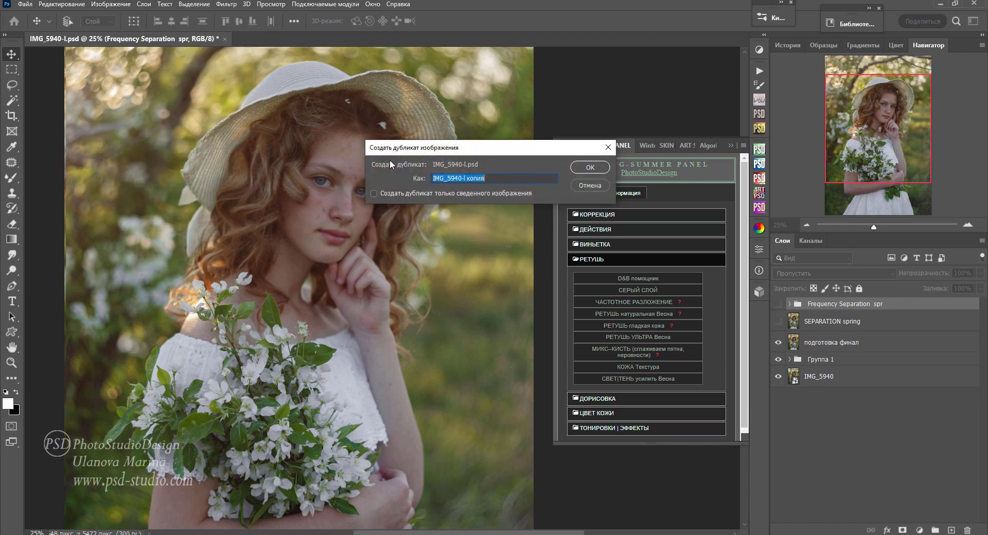
{"action": "left_click", "coordinate": [373, 194]}
{"action": "left_click", "coordinate": [599, 167]}
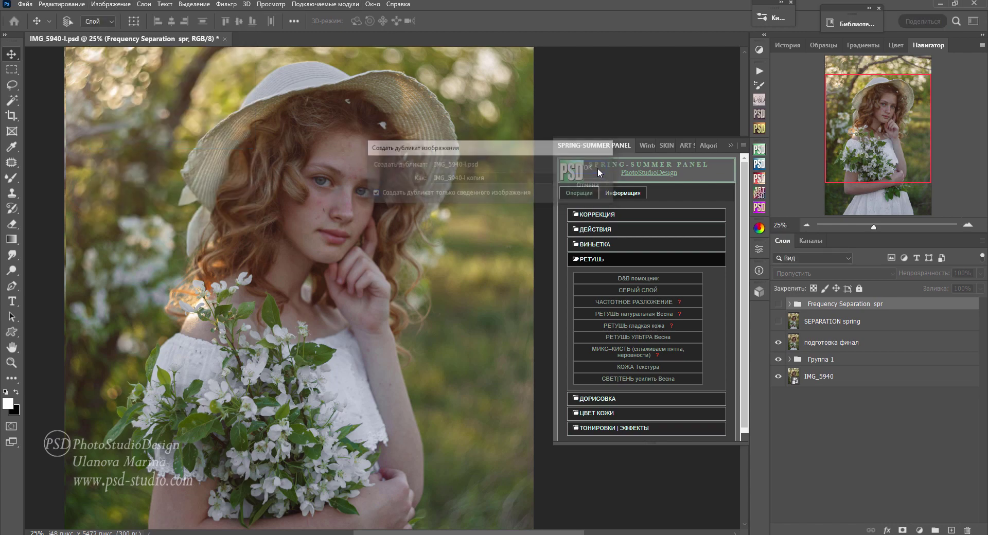
Step: Duplicate Слой 1 into Слой 1 копия and zoom in on the face
{"action": "key", "text": "ctrl+plus"}
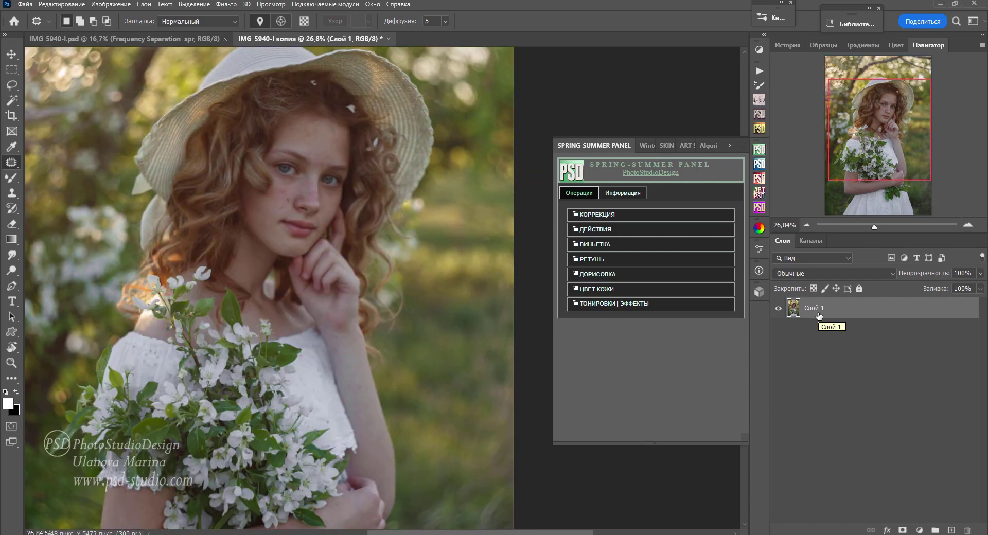
{"action": "key", "text": "ctrl+j"}
{"action": "left_click", "coordinate": [276, 207], "text": "ctrl"}
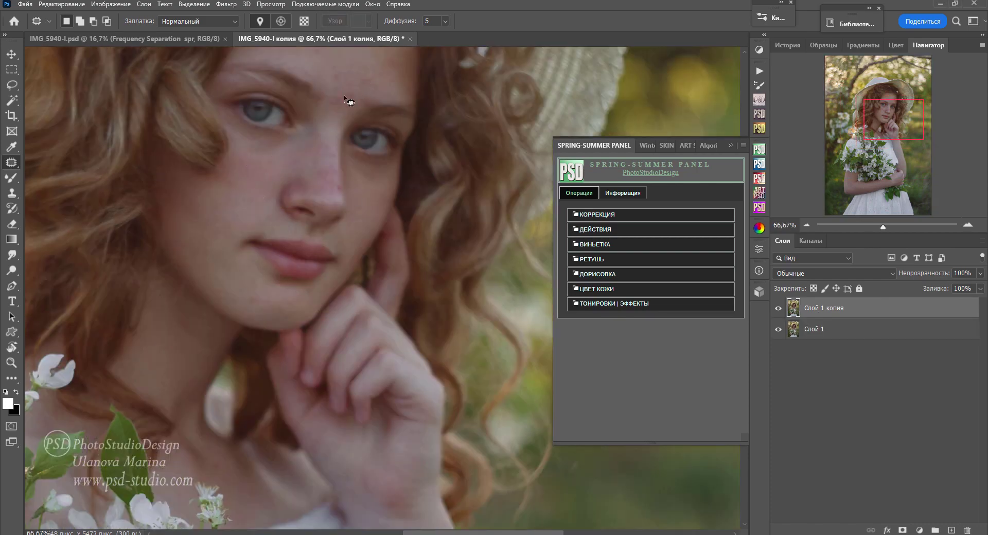
{"action": "right_click", "coordinate": [15, 161]}
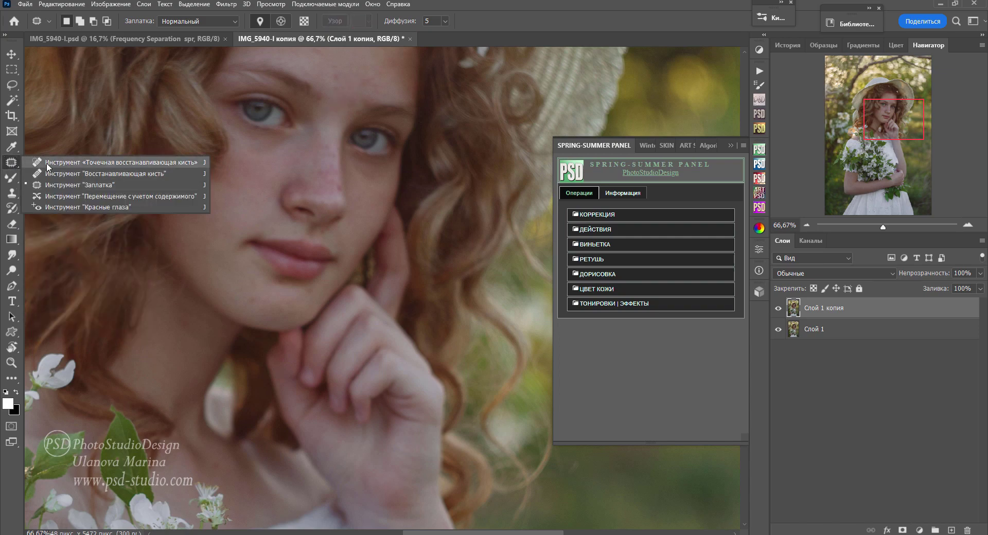
{"action": "left_click", "coordinate": [77, 162]}
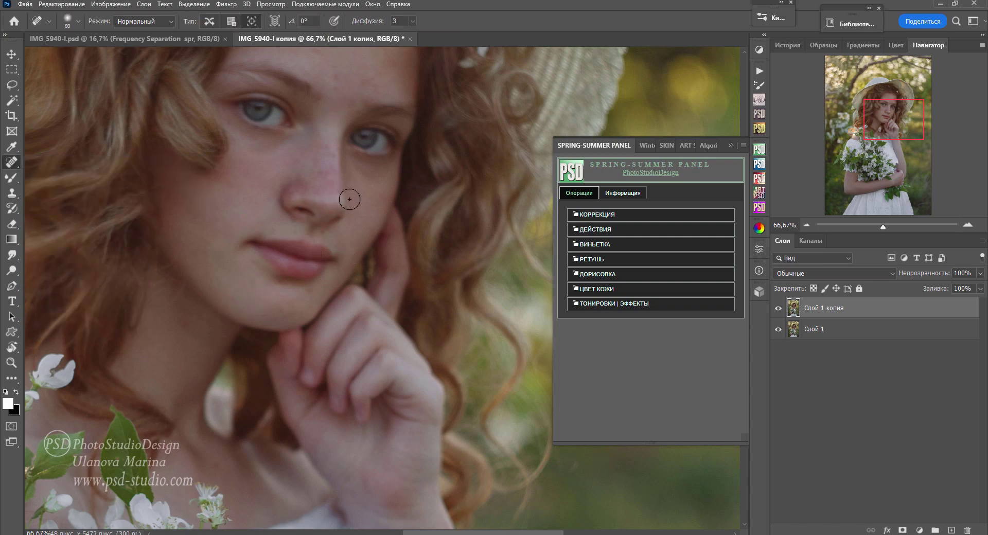
Step: Patch blemishes on the forehead and wrist with the Patch tool
{"action": "scroll", "coordinate": [329, 165], "scroll_direction": "up", "scroll_amount": 3}
{"action": "right_click", "coordinate": [12, 163]}
{"action": "left_click", "coordinate": [80, 185]}
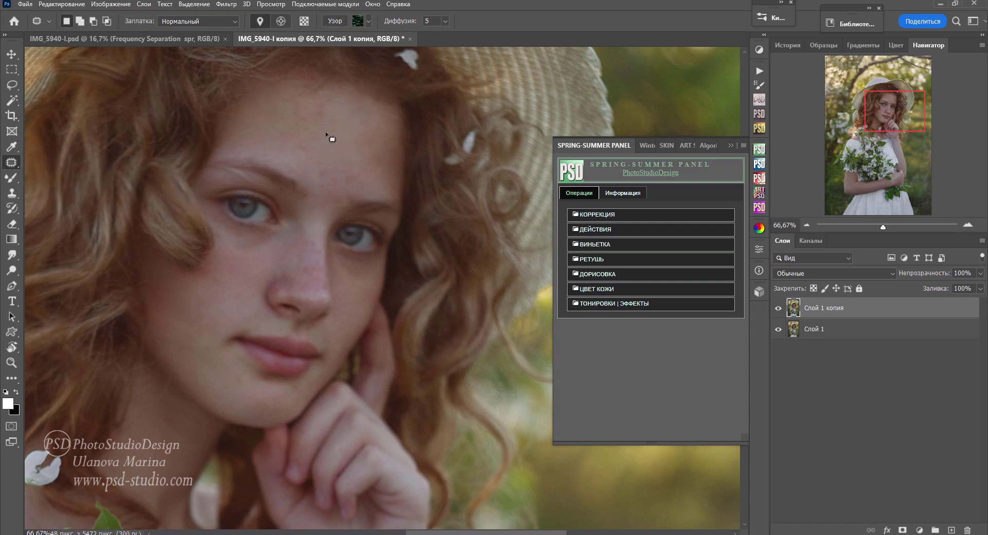
{"action": "left_click_drag", "start_coordinate": [316, 160], "coordinate": [353, 286]}
{"action": "scroll", "coordinate": [295, 257], "scroll_direction": "down", "scroll_amount": 3}
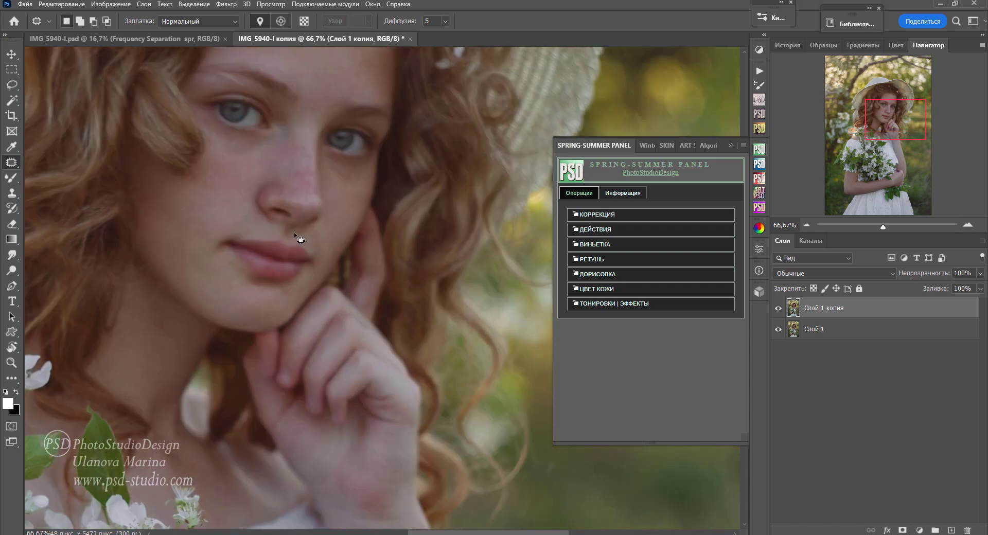
{"action": "scroll", "coordinate": [310, 164], "scroll_direction": "down", "scroll_amount": 5}
{"action": "left_click_drag", "start_coordinate": [344, 235], "coordinate": [370, 289]}
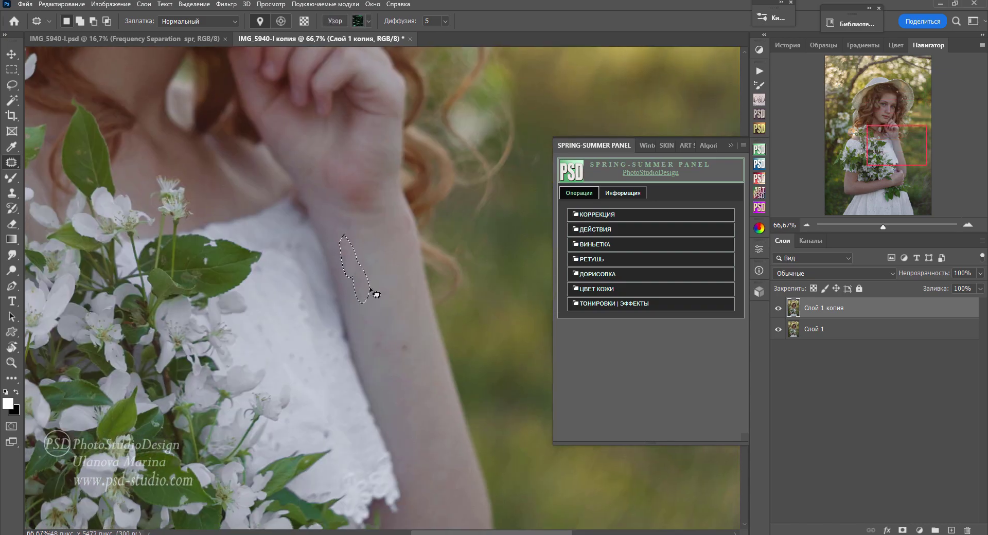
{"action": "scroll", "coordinate": [282, 403], "scroll_direction": "down", "scroll_amount": 8}
{"action": "scroll", "coordinate": [282, 403], "scroll_direction": "left", "scroll_amount": 4}
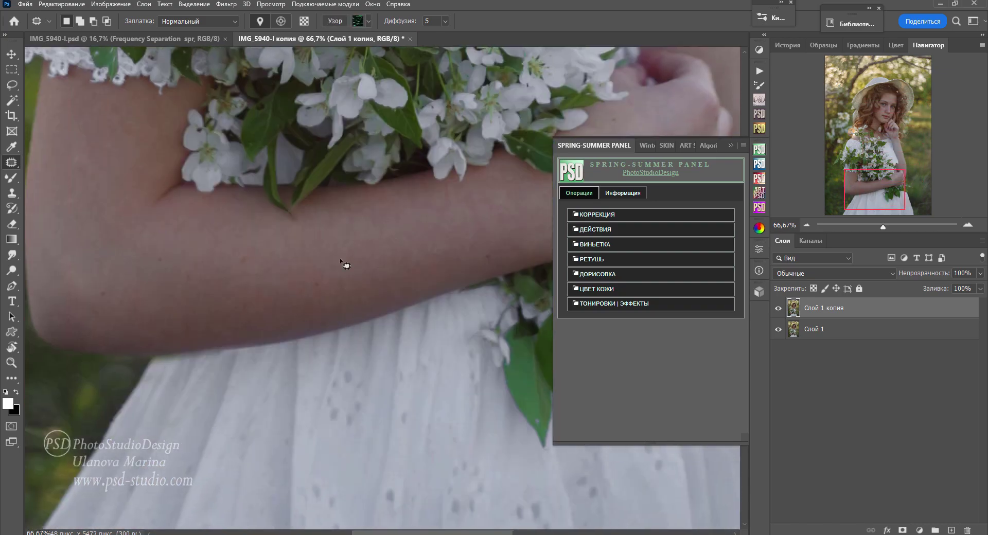
{"action": "scroll", "coordinate": [319, 292], "scroll_direction": "up", "scroll_amount": 3}
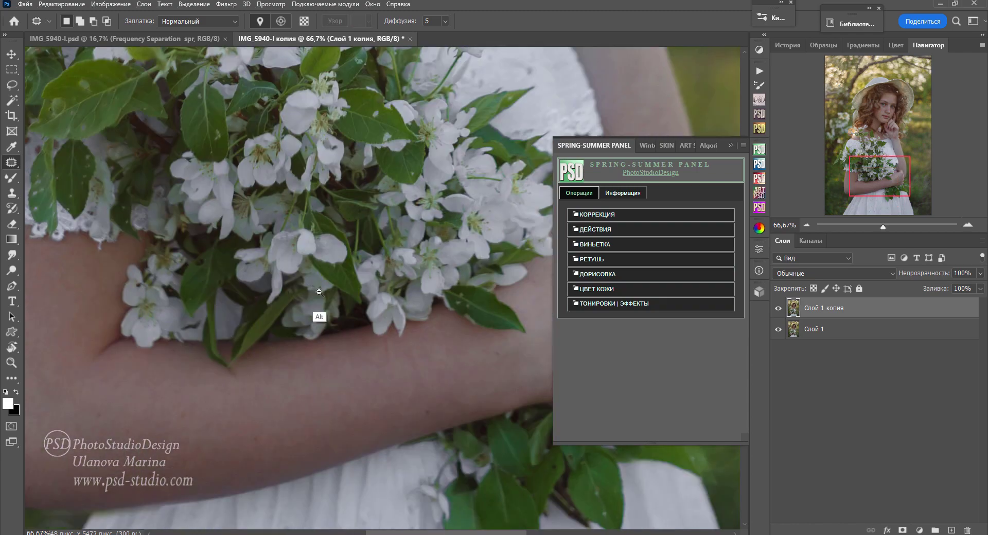
{"action": "scroll", "coordinate": [318, 291], "scroll_direction": "down", "scroll_amount": 3}
{"action": "scroll", "coordinate": [302, 276], "scroll_direction": "up", "scroll_amount": 1}
{"action": "scroll", "coordinate": [302, 267], "scroll_direction": "up", "scroll_amount": 1}
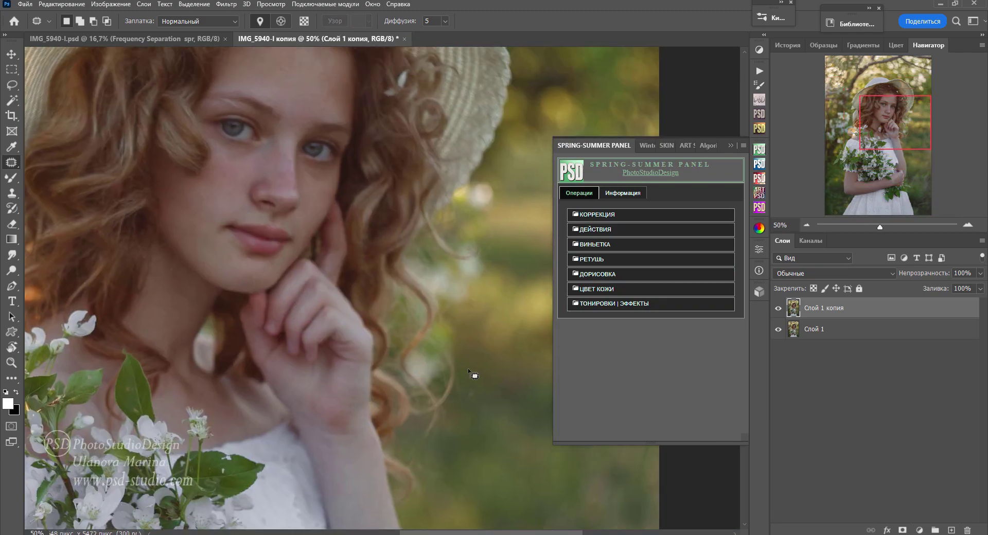
Step: Run the РЕТУШЬ натуральная Весна (Retouch nature Spring) action and dismiss its message
{"action": "left_click", "coordinate": [591, 260]}
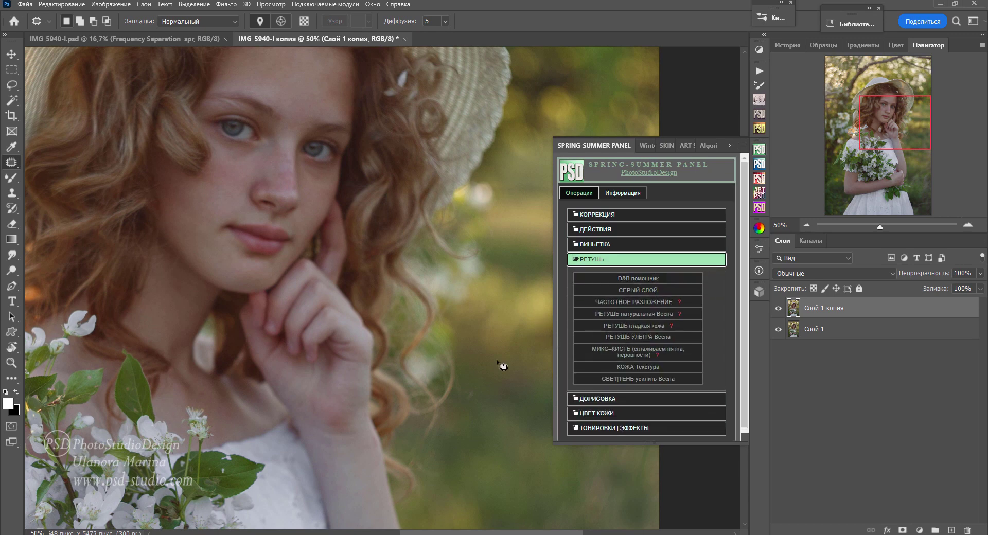
{"action": "left_click", "coordinate": [634, 314]}
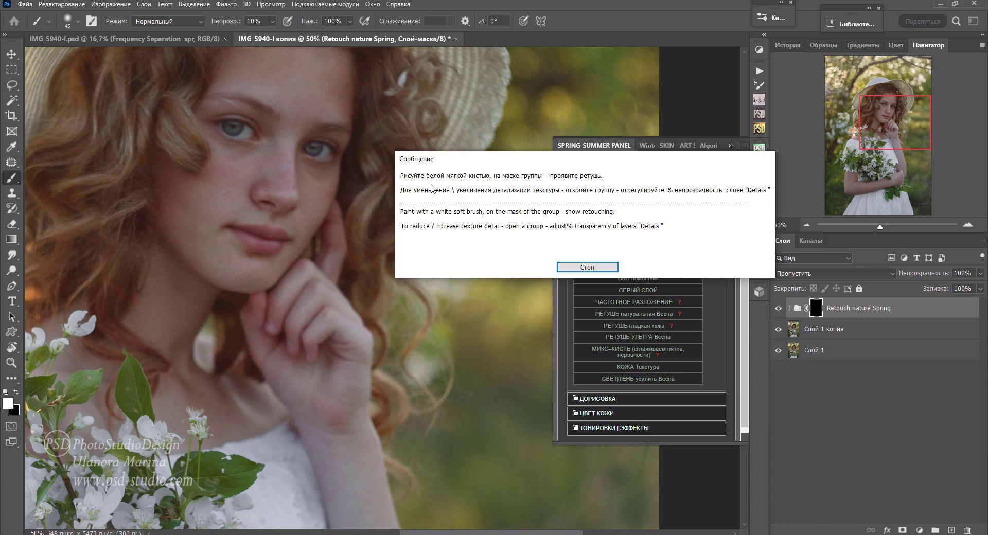
{"action": "left_click", "coordinate": [581, 264]}
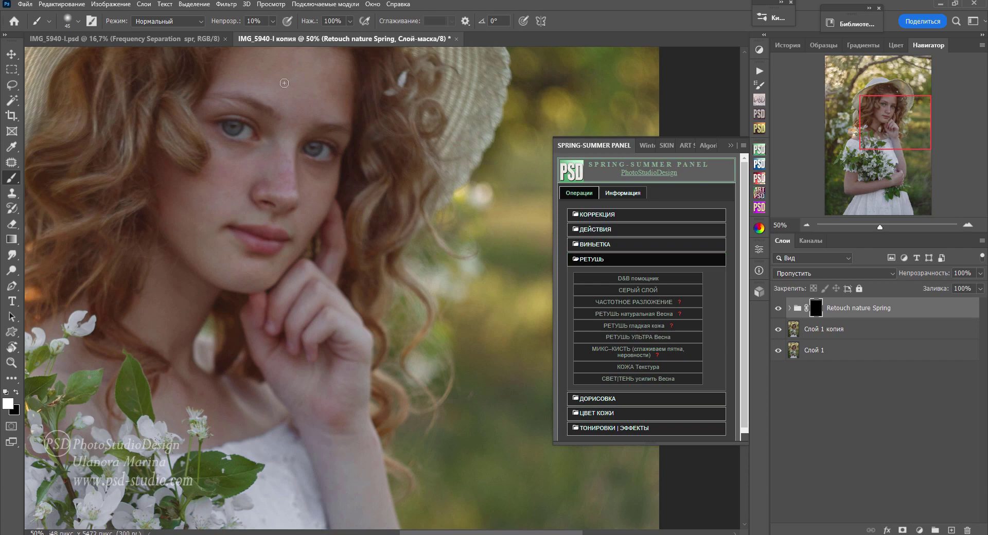
Step: Paint white on the Retouch nature Spring mask over the face, forehead, hand and arm
{"action": "left_click_drag", "start_coordinate": [280, 173], "coordinate": [330, 237]}
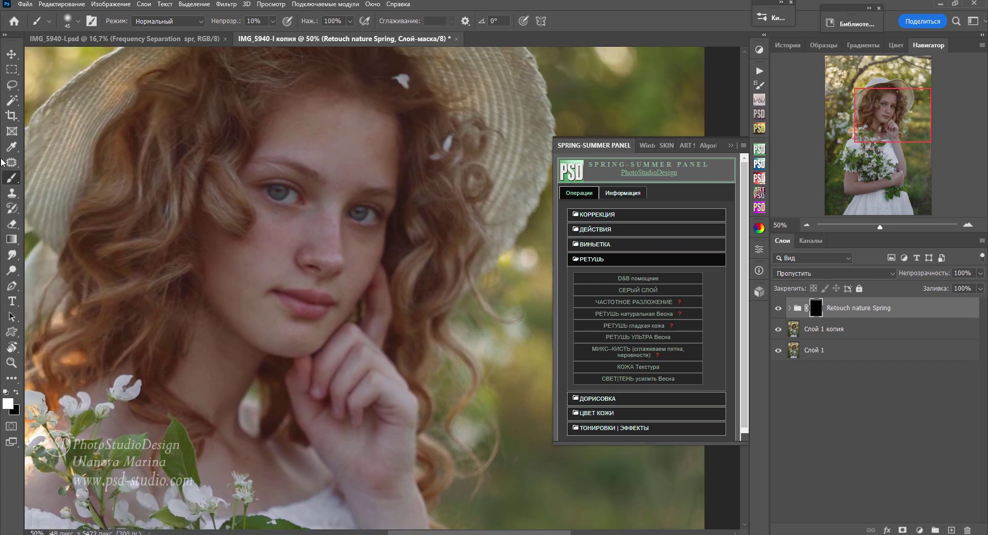
{"action": "left_click_drag", "start_coordinate": [225, 23], "coordinate": [232, 24]}
{"action": "key", "text": "bracketright"}
{"action": "key", "text": "bracketright"}
{"action": "key", "text": "bracketright"}
{"action": "left_click_drag", "start_coordinate": [340, 83], "coordinate": [324, 163]}
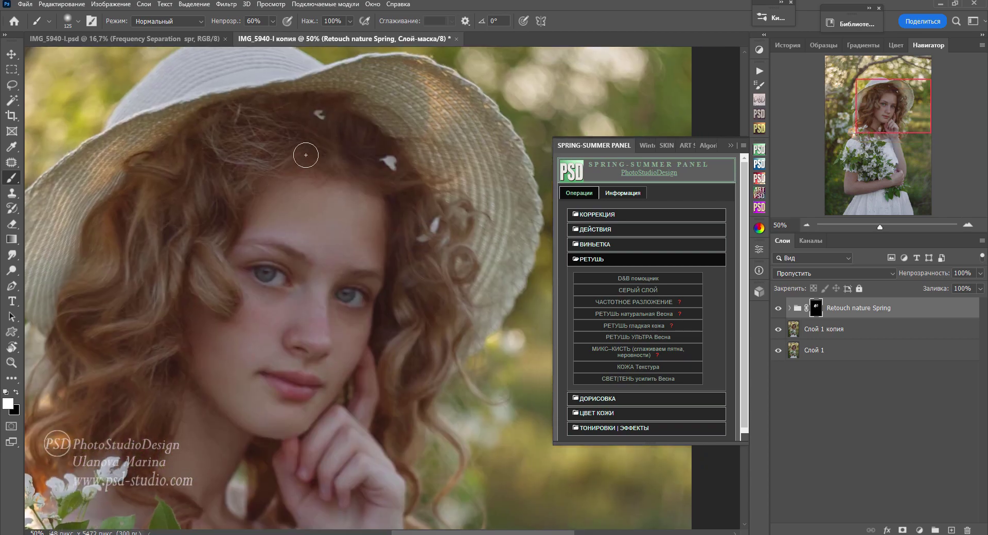
{"action": "left_click_drag", "start_coordinate": [321, 224], "coordinate": [313, 30]}
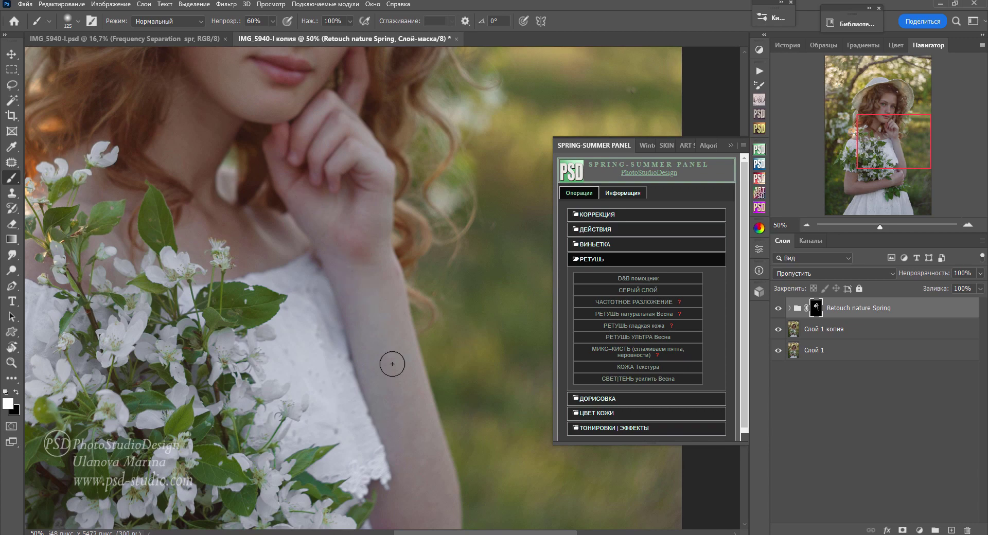
{"action": "left_click_drag", "start_coordinate": [392, 339], "coordinate": [388, 117]}
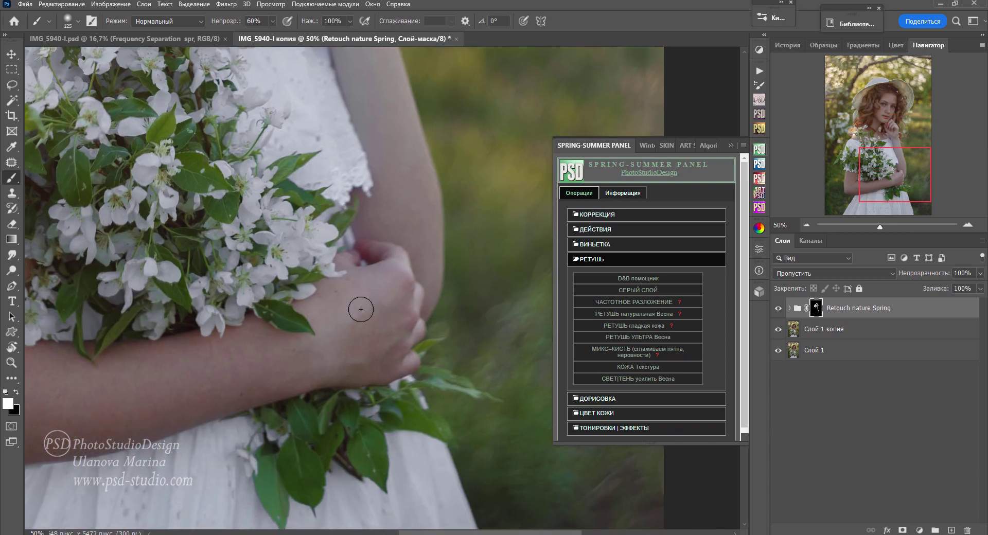
{"action": "left_click_drag", "start_coordinate": [179, 376], "coordinate": [421, 274]}
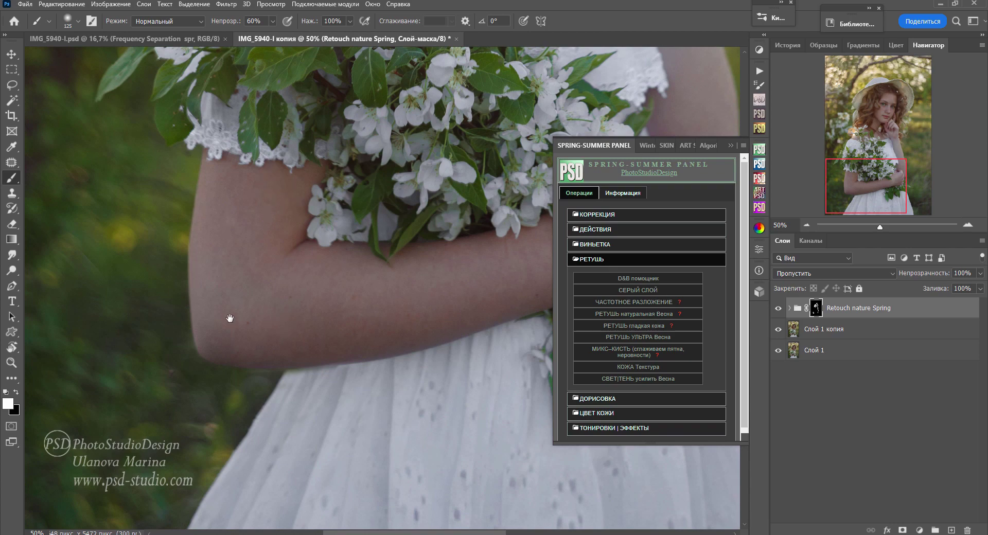
{"action": "left_click_drag", "start_coordinate": [229, 322], "coordinate": [165, 331]}
{"action": "key", "text": "bracketright"}
{"action": "key", "text": "bracketright"}
{"action": "key", "text": "bracketright"}
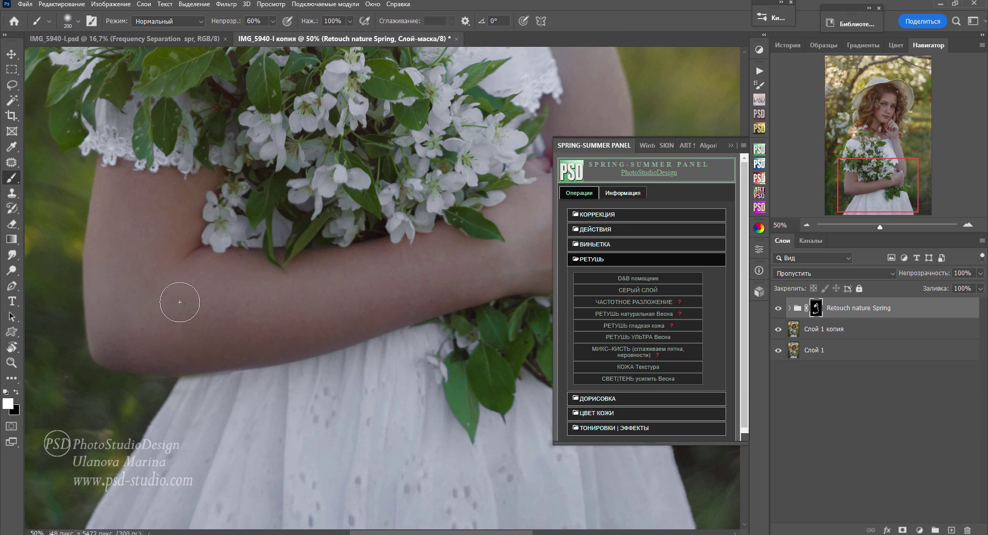
{"action": "left_click_drag", "start_coordinate": [275, 285], "coordinate": [111, 411]}
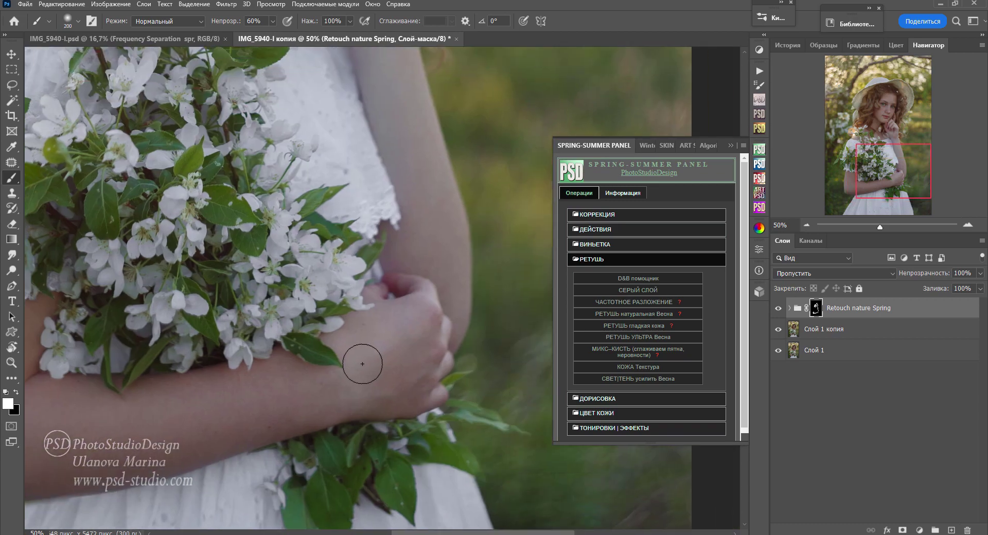
Step: Set the Details 10px layer's opacity to 97%
{"action": "left_click", "coordinate": [790, 308]}
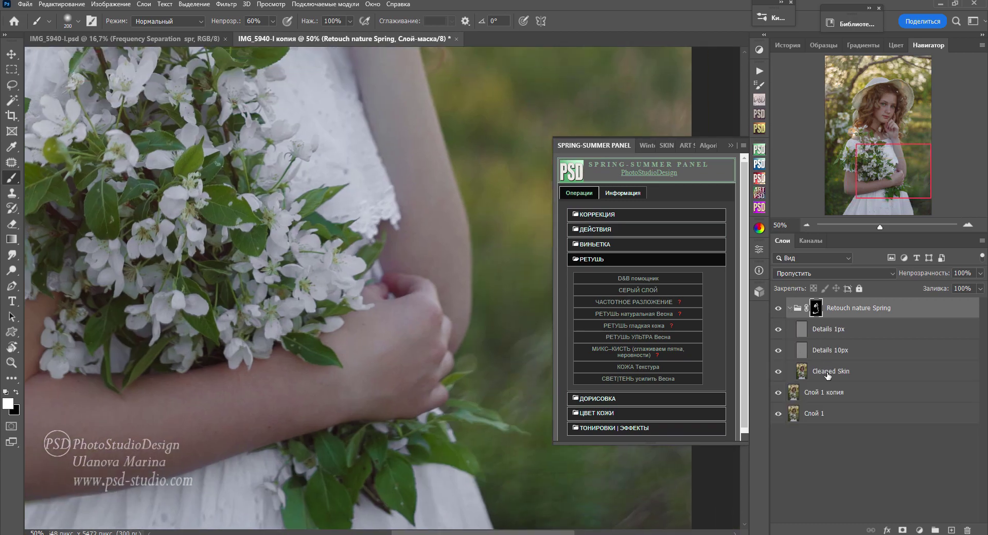
{"action": "left_click", "coordinate": [820, 355]}
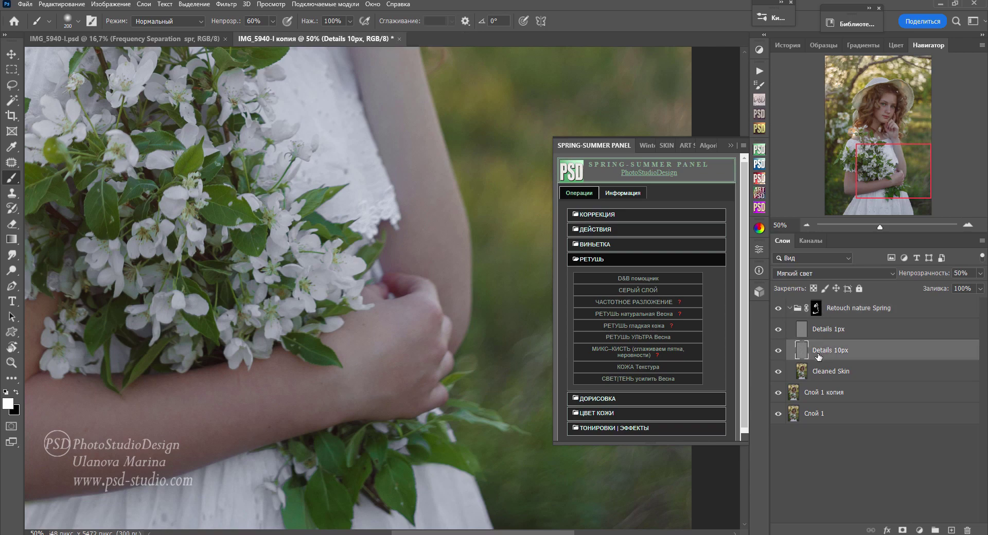
{"action": "scroll", "coordinate": [381, 222], "scroll_direction": "down", "scroll_amount": 2}
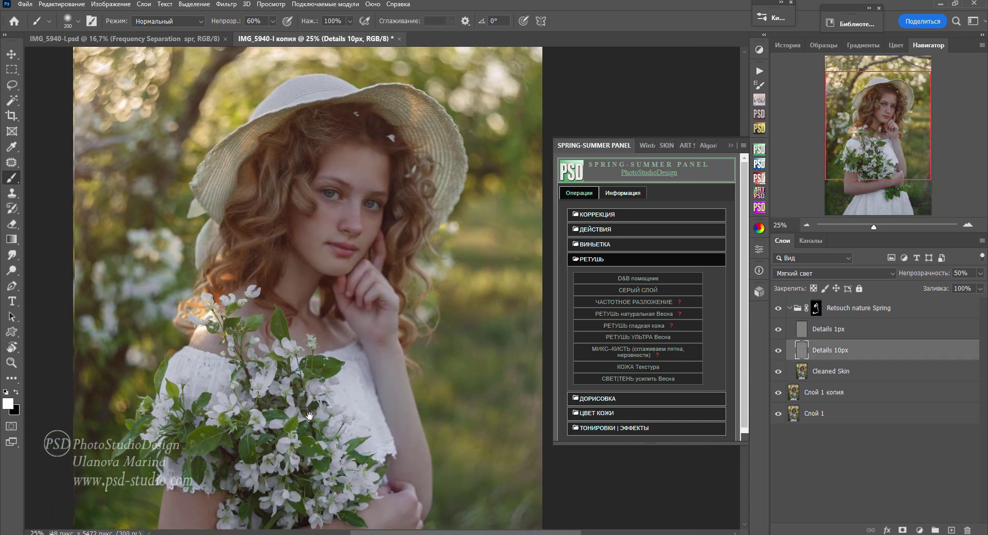
{"action": "scroll", "coordinate": [337, 245], "scroll_direction": "up", "scroll_amount": 1}
{"action": "scroll", "coordinate": [353, 220], "scroll_direction": "up", "scroll_amount": 1}
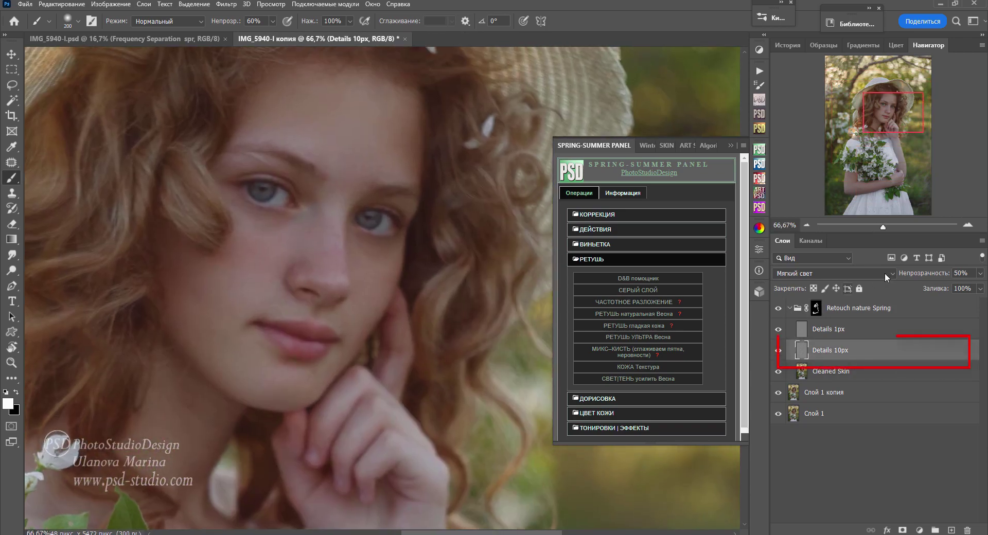
{"action": "left_click_drag", "start_coordinate": [914, 276], "coordinate": [967, 283]}
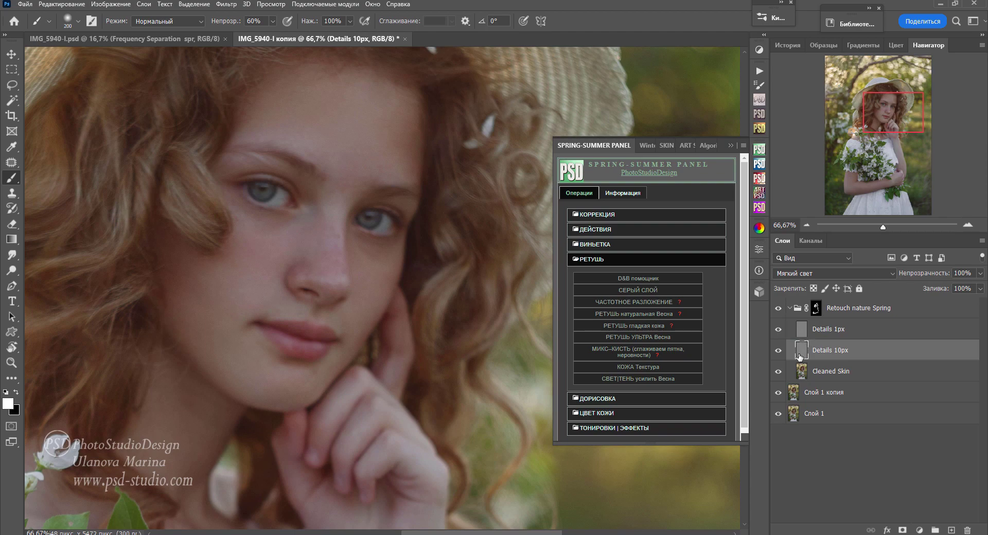
{"action": "left_click", "coordinate": [781, 351]}
{"action": "left_click_drag", "start_coordinate": [930, 274], "coordinate": [928, 275]}
Step: Target the Retouch nature Spring group mask with a smaller black brush at 100% opacity
{"action": "left_click", "coordinate": [790, 308]}
{"action": "key", "text": "x"}
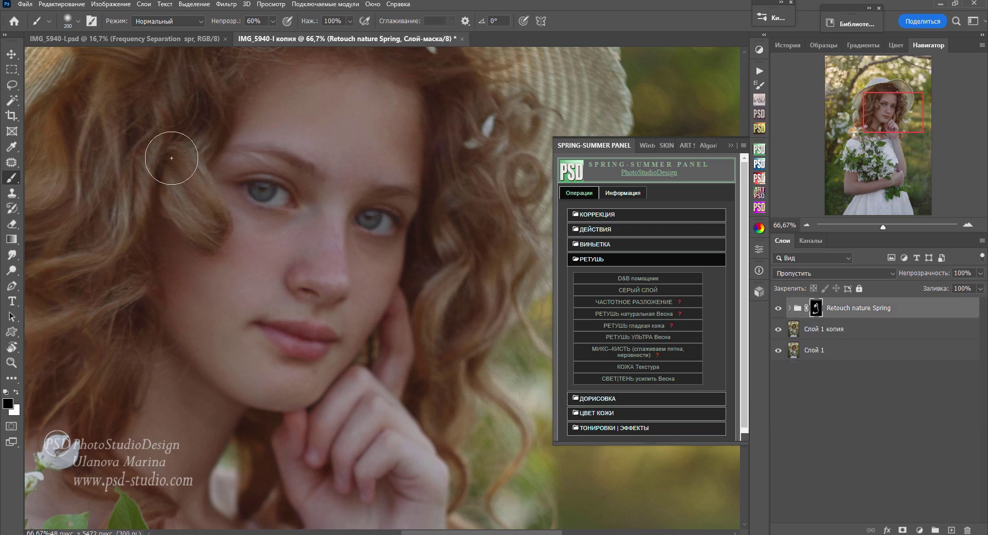
{"action": "key", "text": "bracketleft"}
{"action": "key", "text": "bracketleft"}
{"action": "key", "text": "bracketleft"}
{"action": "key", "text": "0"}
Step: Add the Texture group and set a large white brush at 10% opacity
{"action": "left_click", "coordinate": [663, 365]}
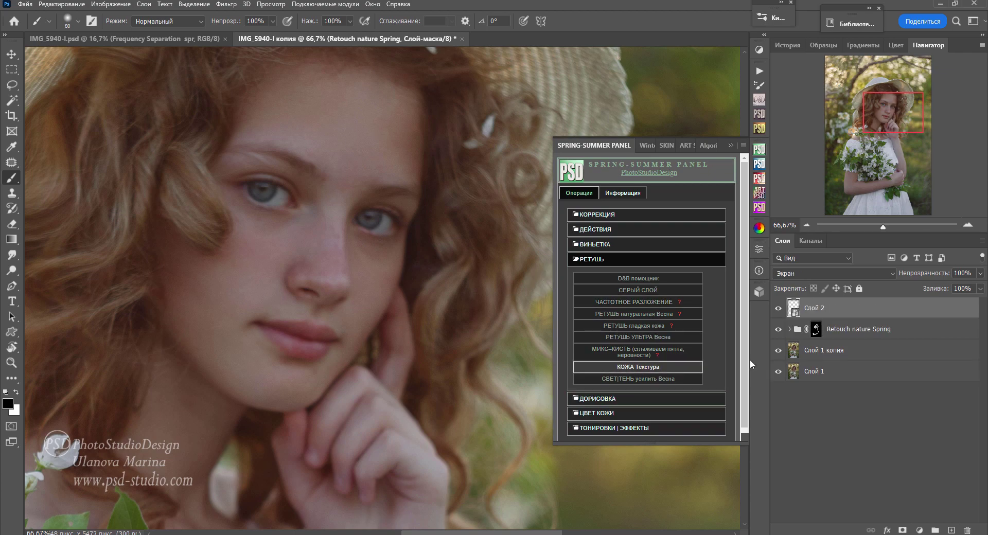
{"action": "left_click", "coordinate": [571, 320]}
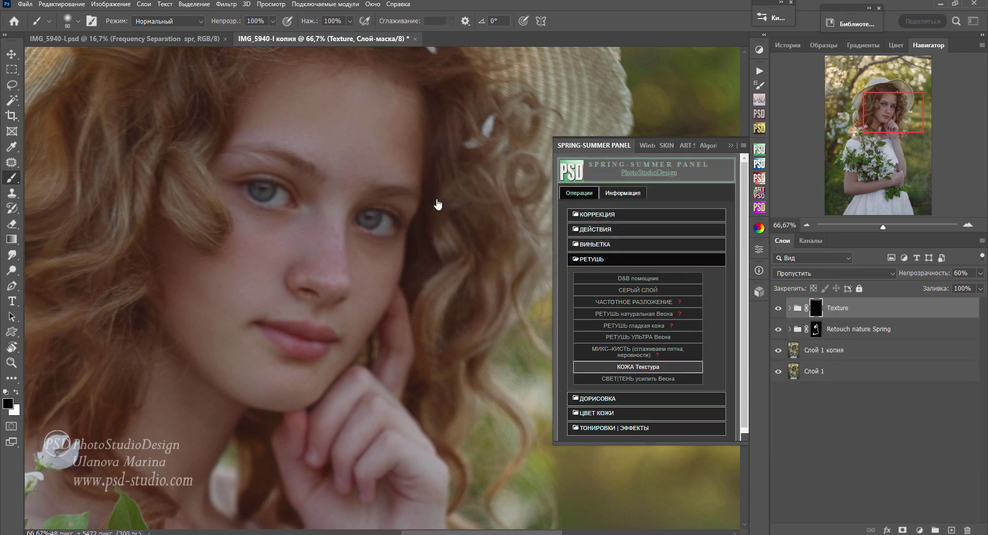
{"action": "key", "text": "1"}
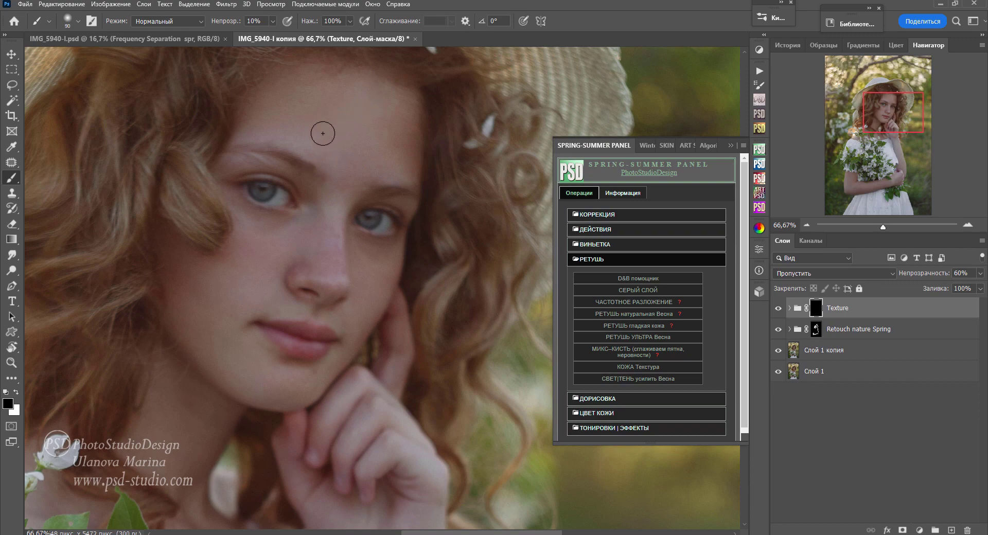
{"action": "key", "text": "bracketright"}
{"action": "key", "text": "bracketright"}
{"action": "key", "text": "bracketright"}
{"action": "key", "text": "x"}
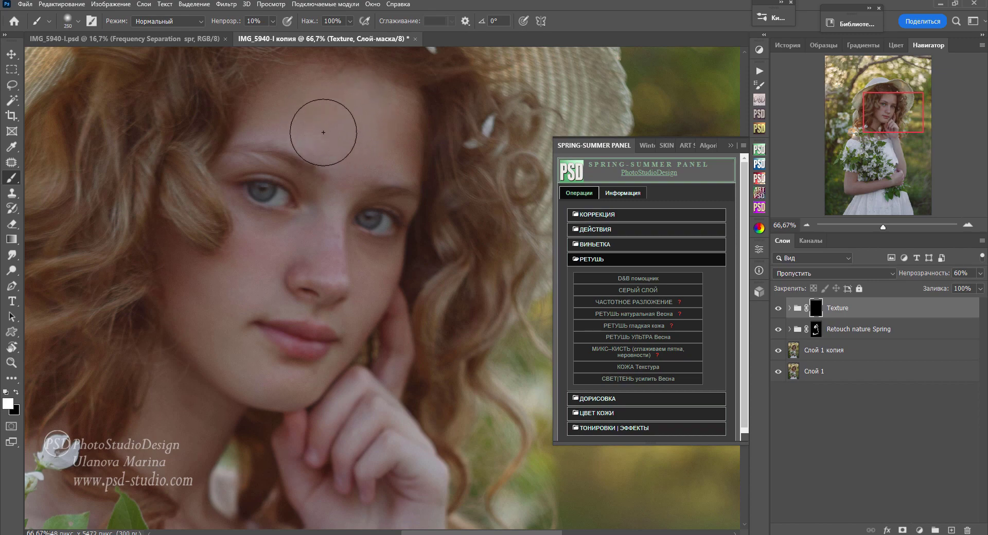
{"action": "key", "text": "bracketleft"}
{"action": "key", "text": "bracketleft"}
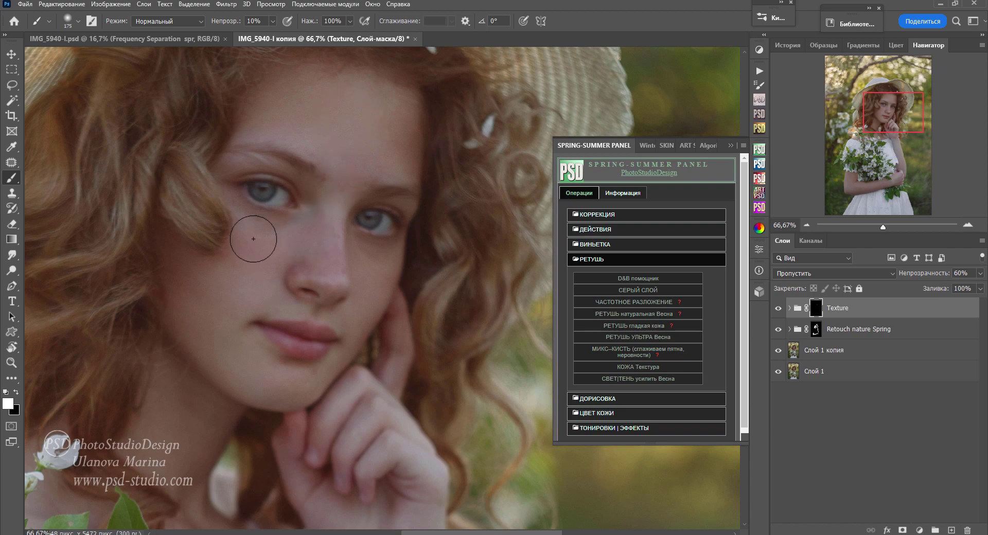
Step: Brush texture into the face skin at 20–30% opacity, correcting with black
{"action": "key", "text": "bracketleft"}
{"action": "key", "text": "bracketleft"}
{"action": "key", "text": "2"}
{"action": "key", "text": "3"}
{"action": "key", "text": "bracketleft"}
{"action": "key", "text": "bracketleft"}
{"action": "key", "text": "bracketleft"}
{"action": "key", "text": "bracketright"}
{"action": "key", "text": "bracketright"}
{"action": "key", "text": "bracketright"}
{"action": "key", "text": "x"}
{"action": "key", "text": "bracketright"}
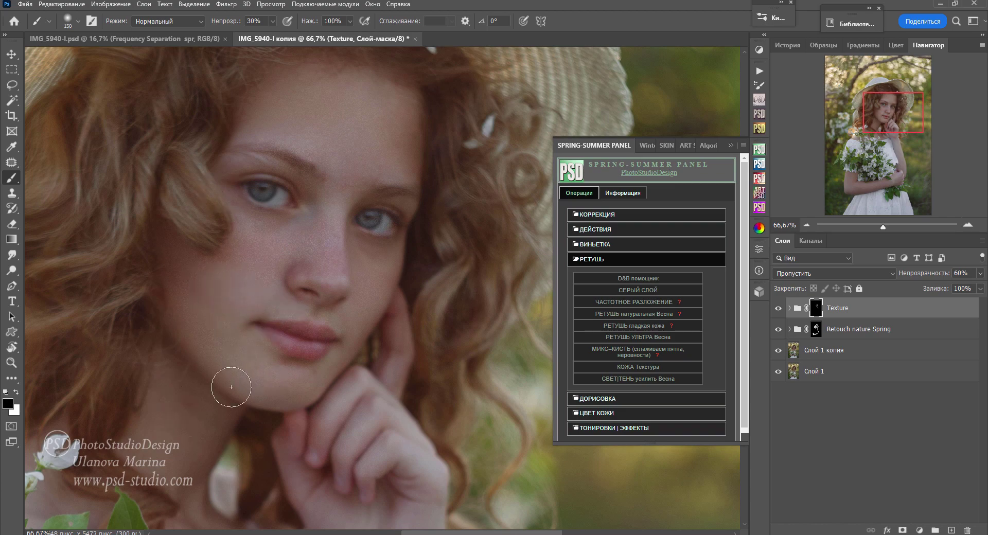
{"action": "key", "text": "2"}
{"action": "key", "text": "ctrl+minus"}
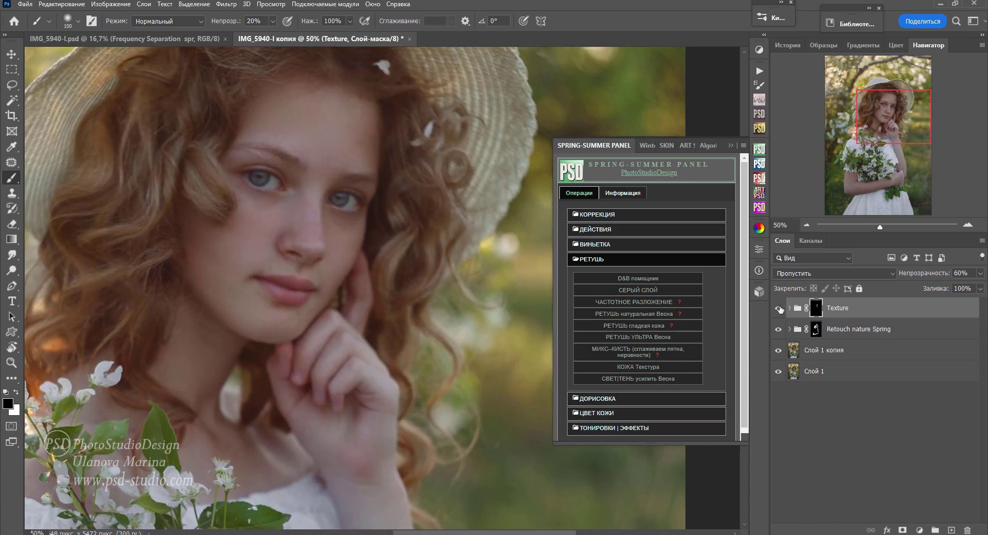
Step: Compare the result, then hide both the Texture and Retouch nature Spring groups
{"action": "left_click", "coordinate": [779, 308]}
{"action": "key", "text": "ctrl+minus"}
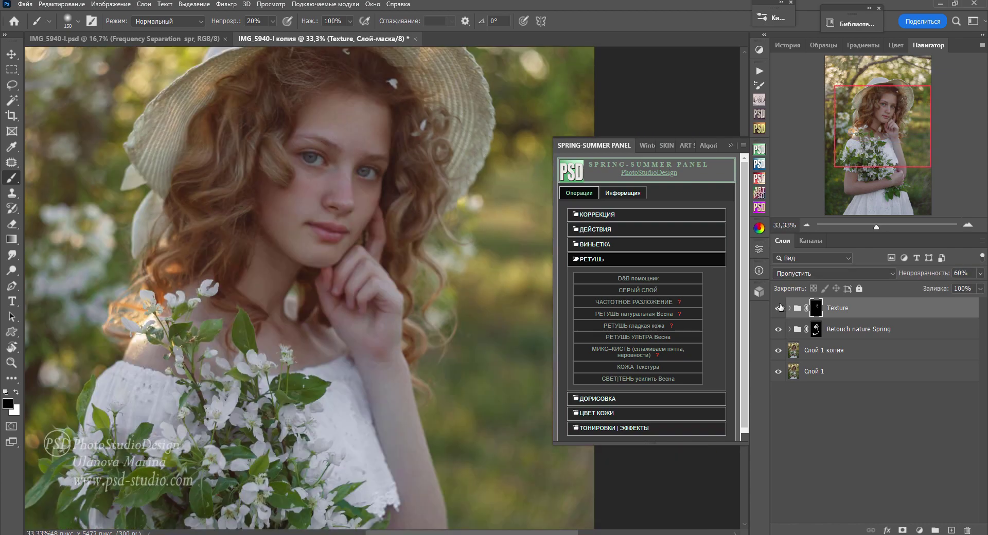
{"action": "left_click", "coordinate": [778, 329]}
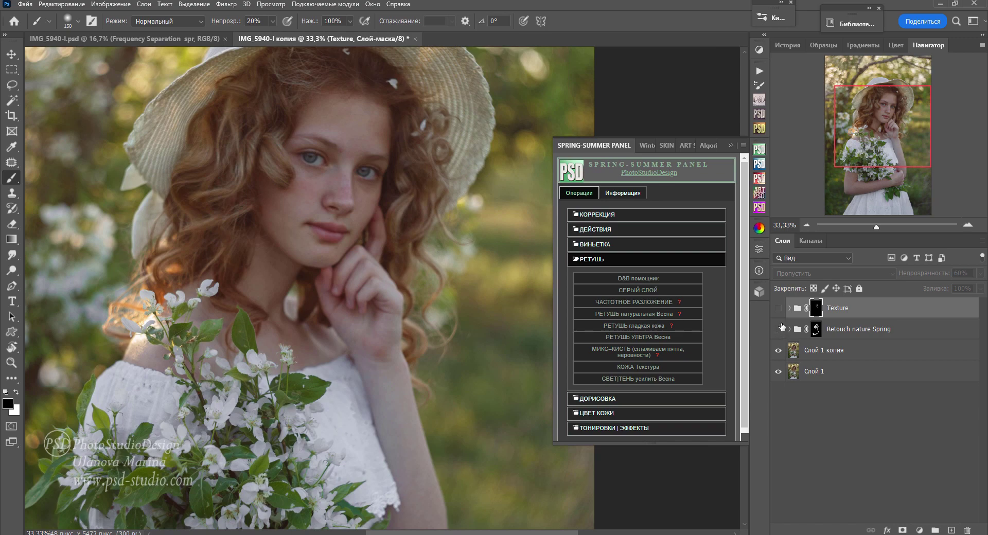
{"action": "left_click_drag", "start_coordinate": [781, 327], "coordinate": [781, 318]}
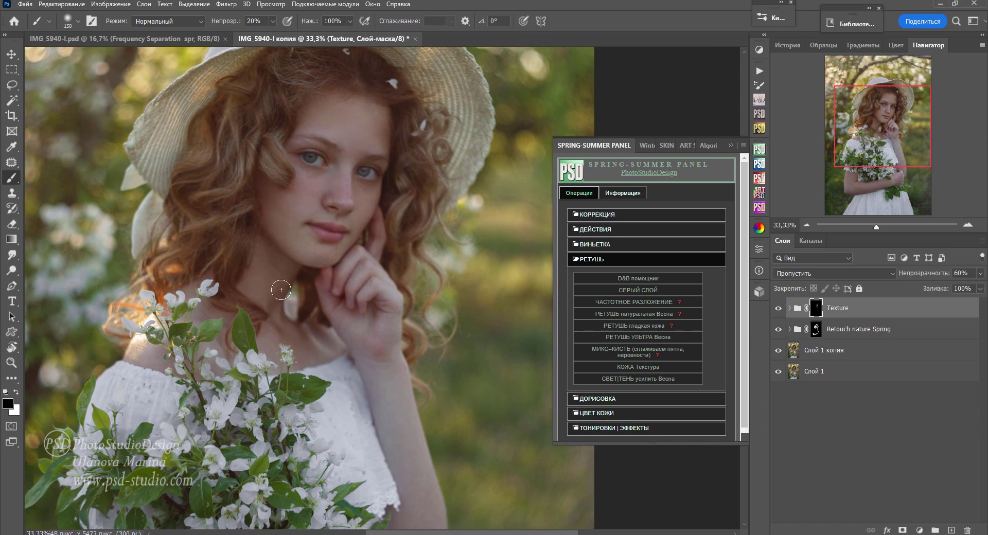
{"action": "left_click", "coordinate": [817, 329]}
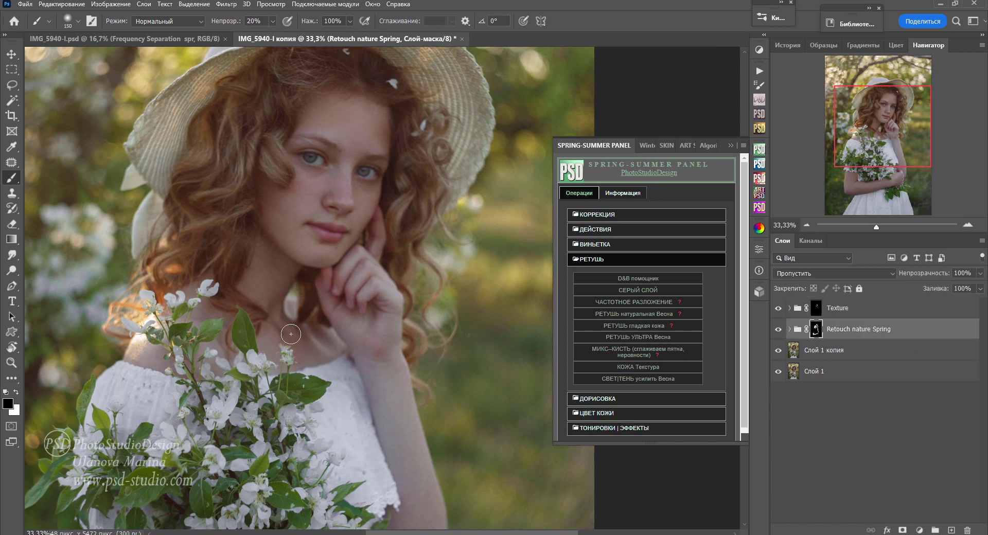
{"action": "key", "text": "bracketleft"}
{"action": "key", "text": "0"}
{"action": "left_click", "coordinate": [778, 331]}
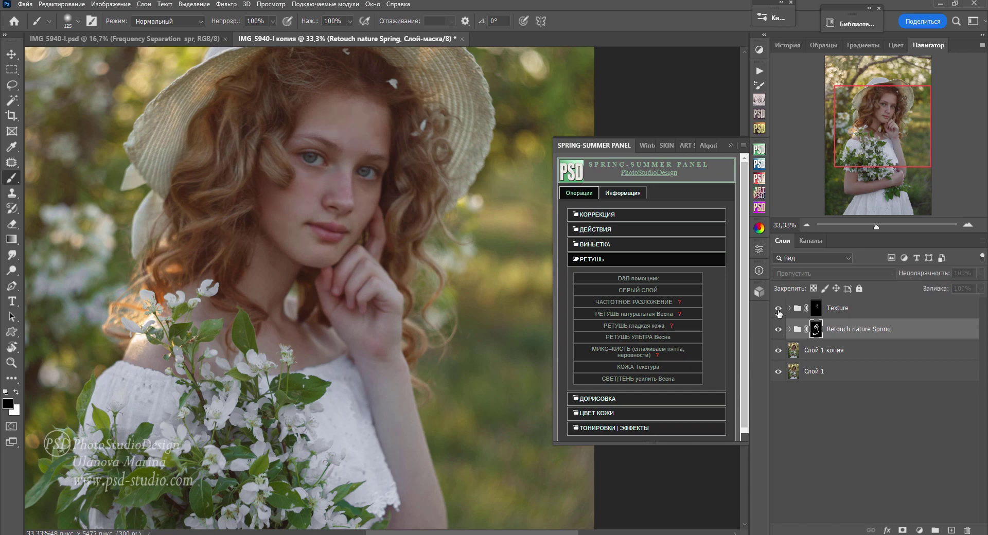
{"action": "left_click", "coordinate": [778, 329]}
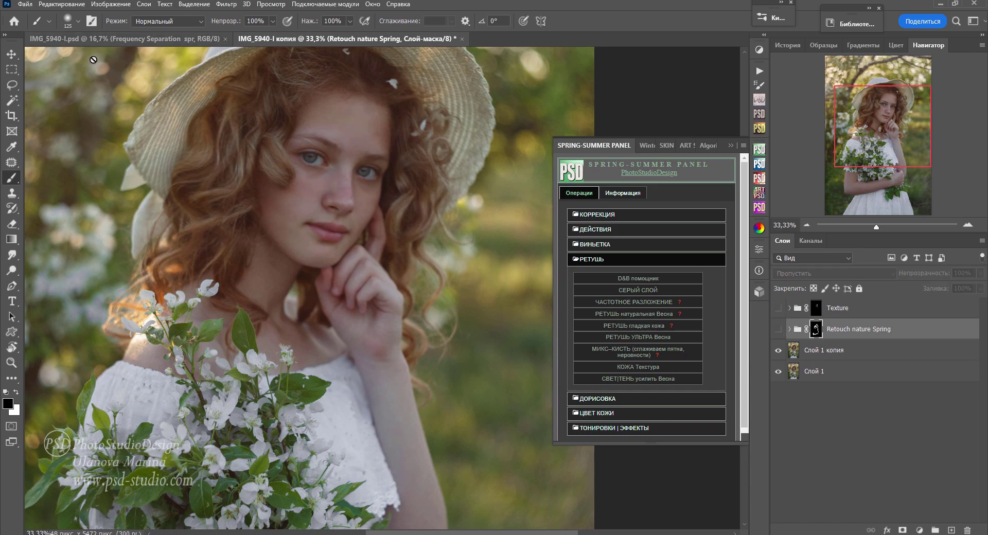
Step: Duplicate the image as a new document, IMG_5940-l копия 2
{"action": "left_click", "coordinate": [111, 4]}
{"action": "left_click", "coordinate": [122, 147]}
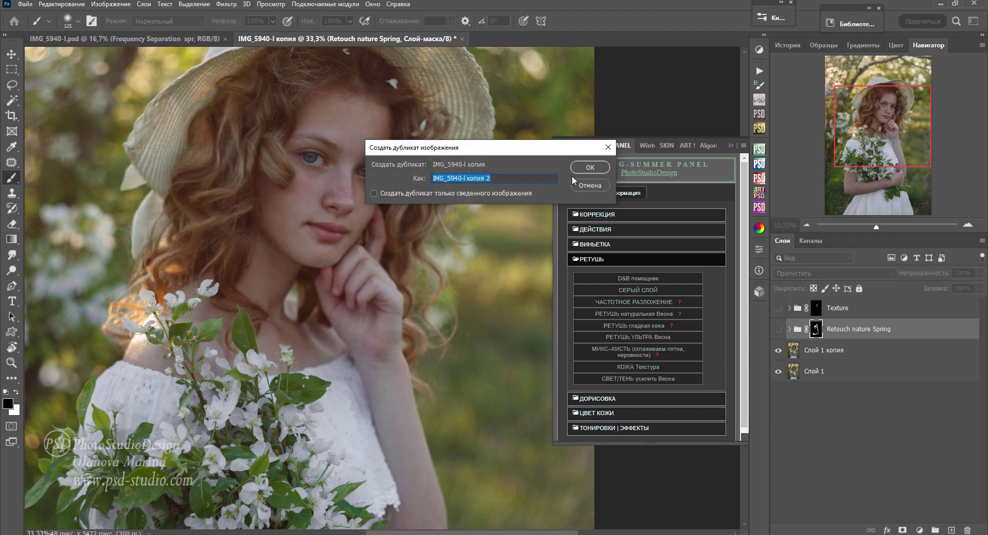
{"action": "left_click", "coordinate": [584, 166]}
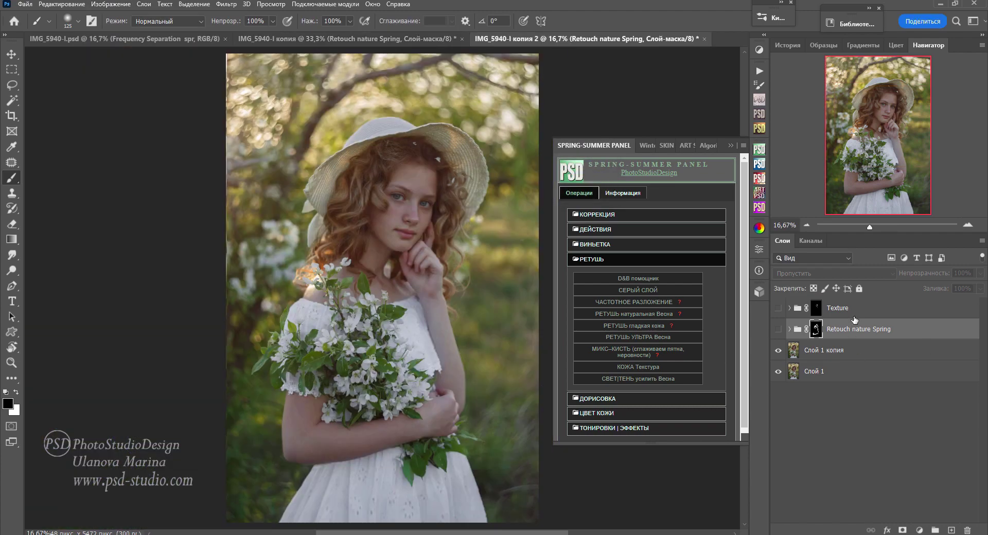
Step: Delete the Texture and Retouch nature Spring groups and apply the РЕТУШЬ гладкая кожа retouch
{"action": "key", "text": "Delete"}
{"action": "key", "text": "Delete"}
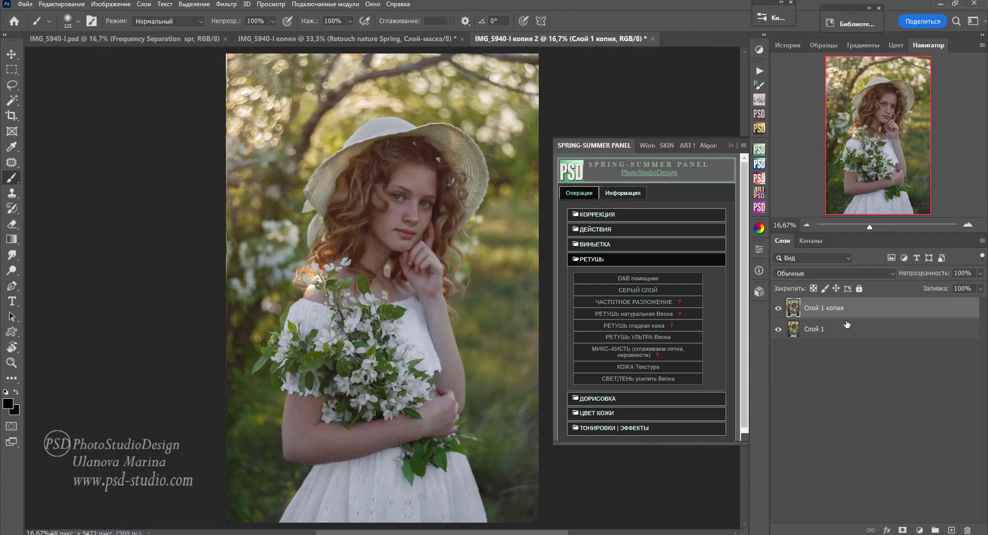
{"action": "scroll", "coordinate": [460, 311], "scroll_direction": "up", "scroll_amount": 3}
{"action": "scroll", "coordinate": [418, 320], "scroll_direction": "up", "scroll_amount": 2}
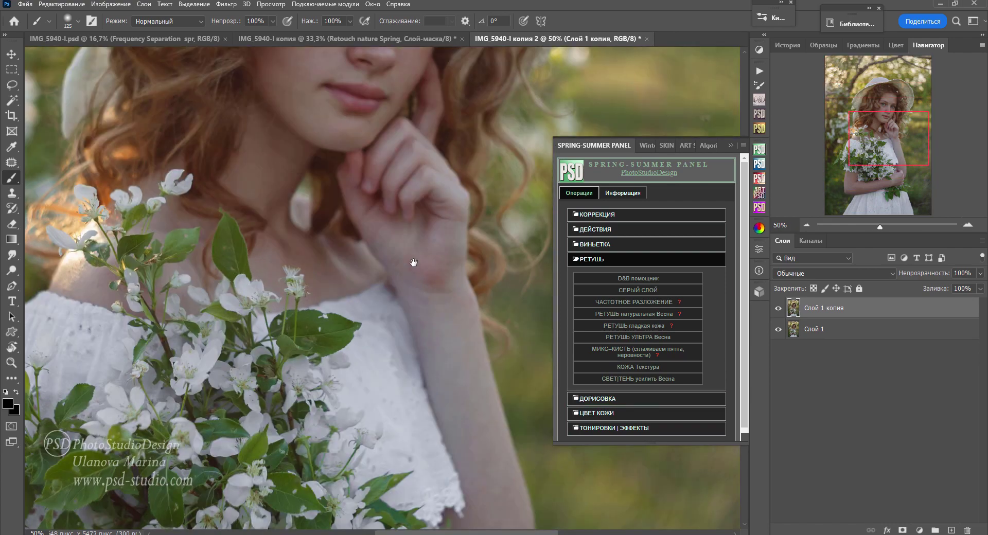
{"action": "left_click_drag", "start_coordinate": [412, 265], "coordinate": [293, 447]}
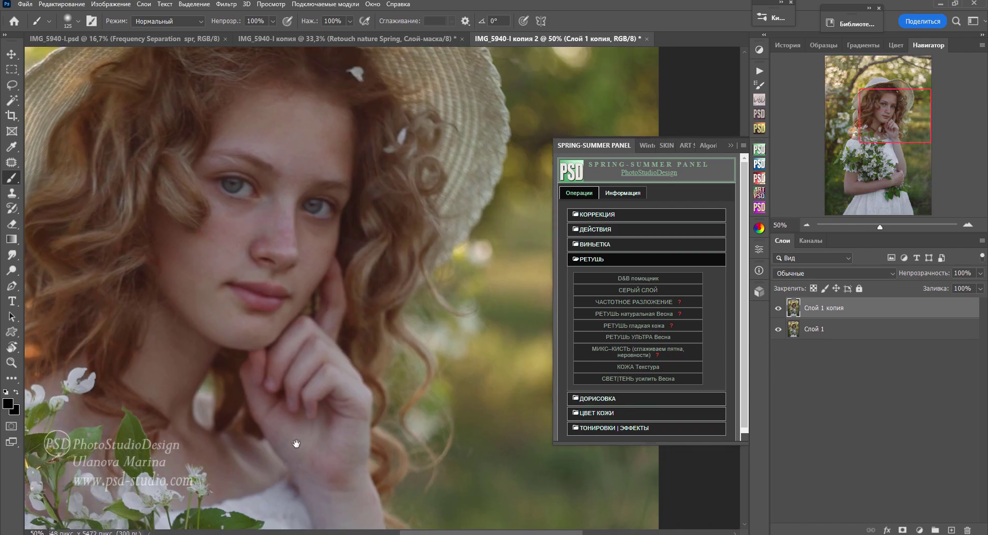
{"action": "left_click", "coordinate": [778, 309]}
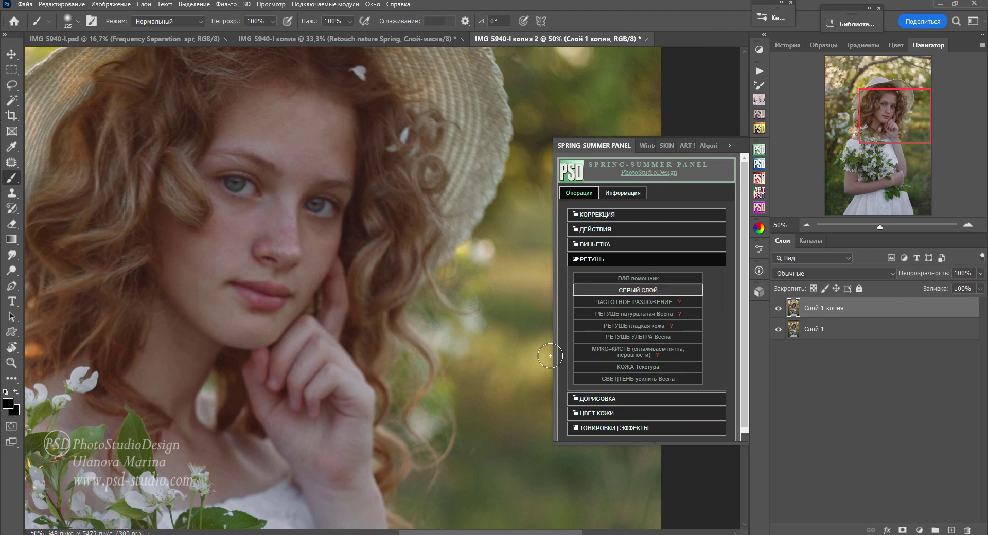
{"action": "left_click", "coordinate": [637, 326]}
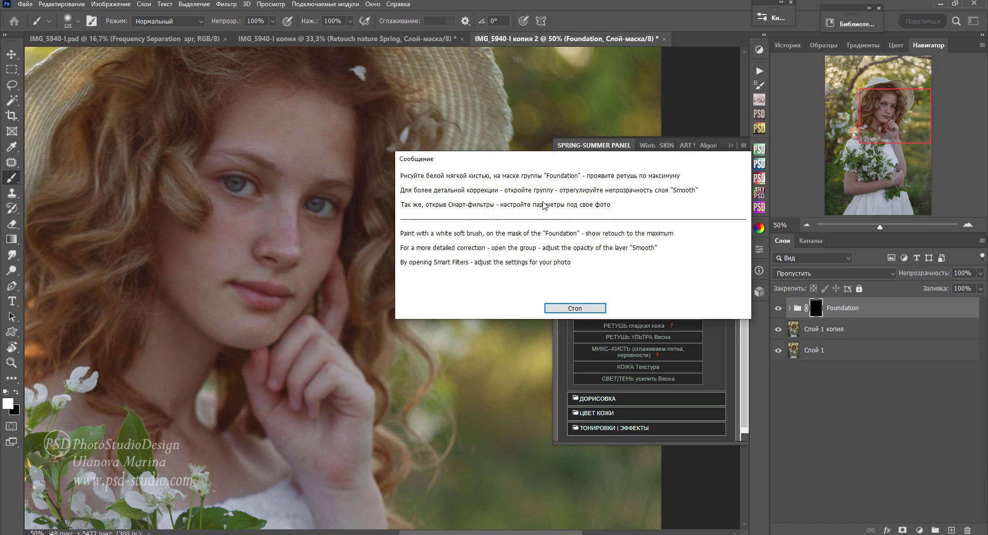
Step: Paint smoothing onto the forehead and eyebrow skin at 50%, then 30% opacity
{"action": "left_click", "coordinate": [593, 308]}
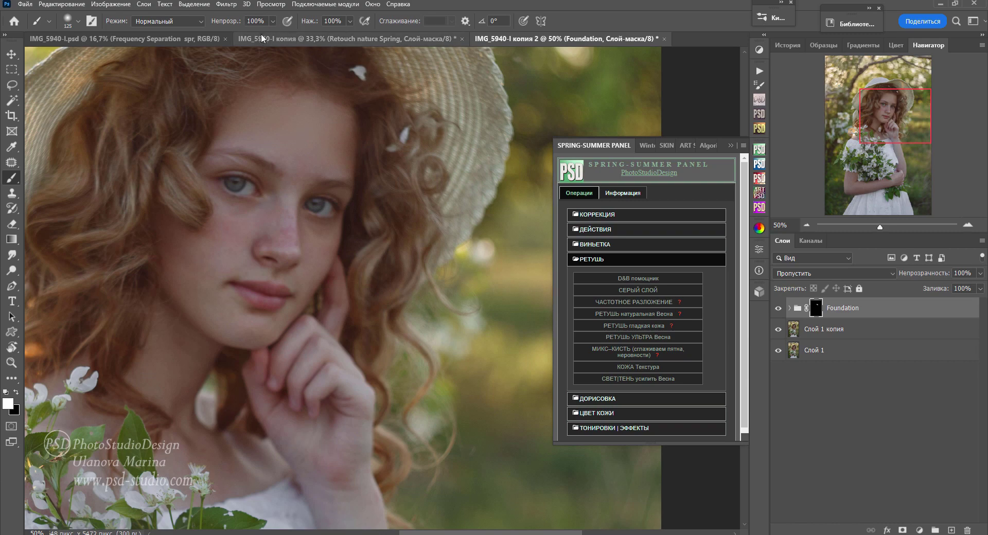
{"action": "left_click_drag", "start_coordinate": [268, 153], "coordinate": [276, 173]}
{"action": "key", "text": "x"}
{"action": "key", "text": "5"}
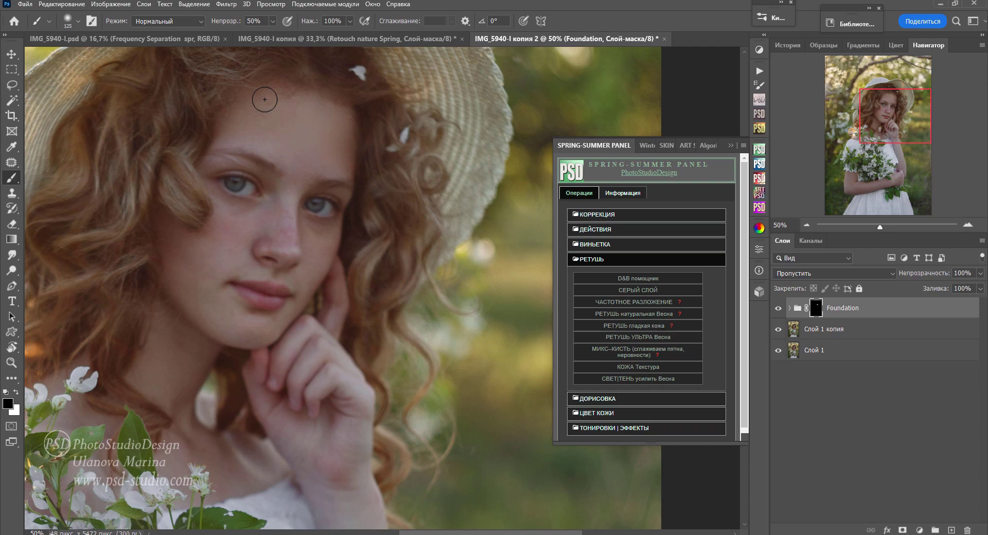
{"action": "key", "text": "x"}
{"action": "key", "text": "bracketleft"}
{"action": "key", "text": "bracketleft"}
{"action": "key", "text": "3"}
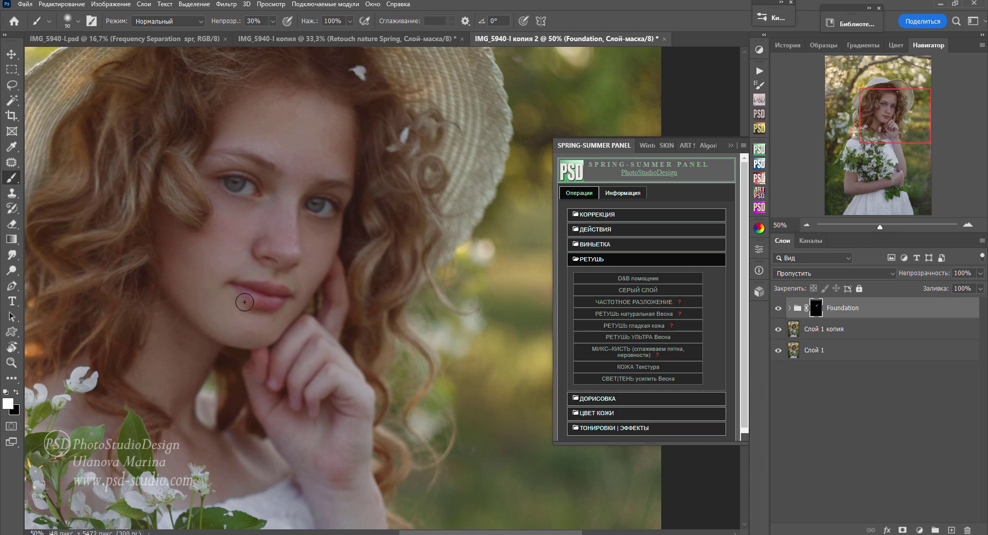
Step: Refine the Foundation mask on the face, alternating black and white at 10–30% opacity
{"action": "key", "text": "x"}
{"action": "key", "text": "bracketright"}
{"action": "key", "text": "bracketright"}
{"action": "key", "text": "1"}
{"action": "key", "text": "x"}
{"action": "key", "text": "2"}
{"action": "key", "text": "bracketleft"}
{"action": "key", "text": "bracketleft"}
{"action": "key", "text": "bracketleft"}
{"action": "key", "text": "bracketright"}
{"action": "key", "text": "bracketright"}
{"action": "key", "text": "3"}
{"action": "key", "text": "bracketright"}
Step: Paint smoothing into the hand and arm skin with a 250 px brush
{"action": "scroll", "coordinate": [265, 144], "scroll_direction": "up", "scroll_amount": 3}
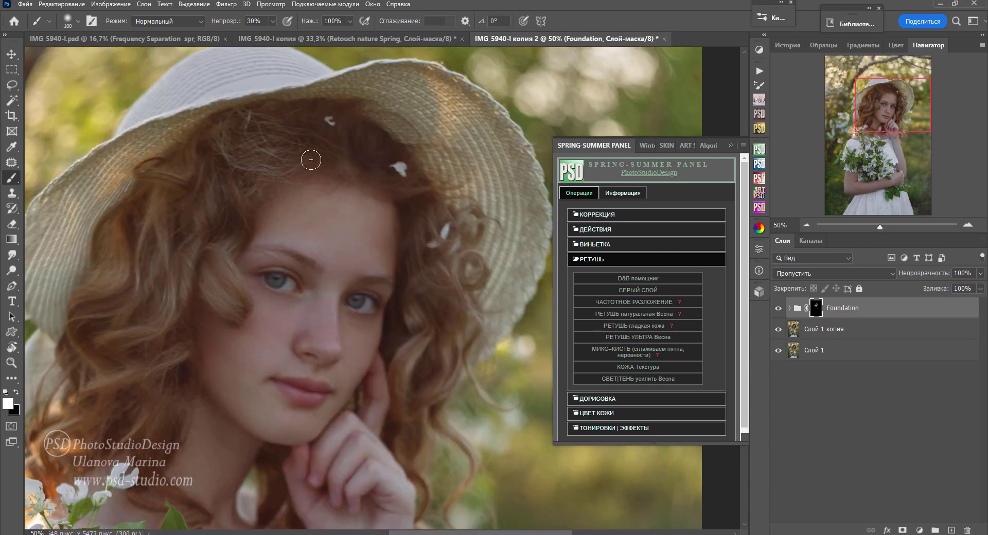
{"action": "left_click_drag", "start_coordinate": [139, 319], "coordinate": [193, 183]}
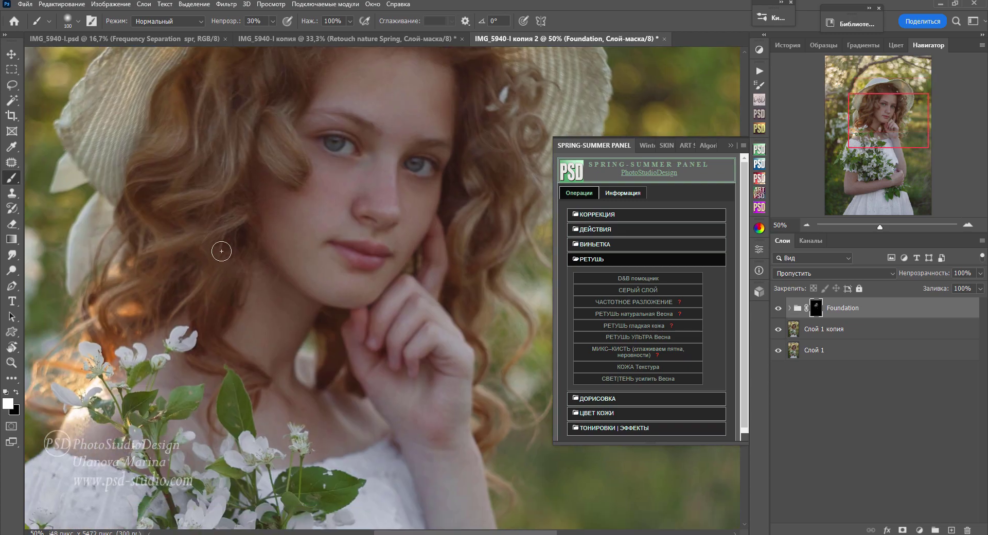
{"action": "scroll", "coordinate": [262, 288], "scroll_direction": "down", "scroll_amount": 5}
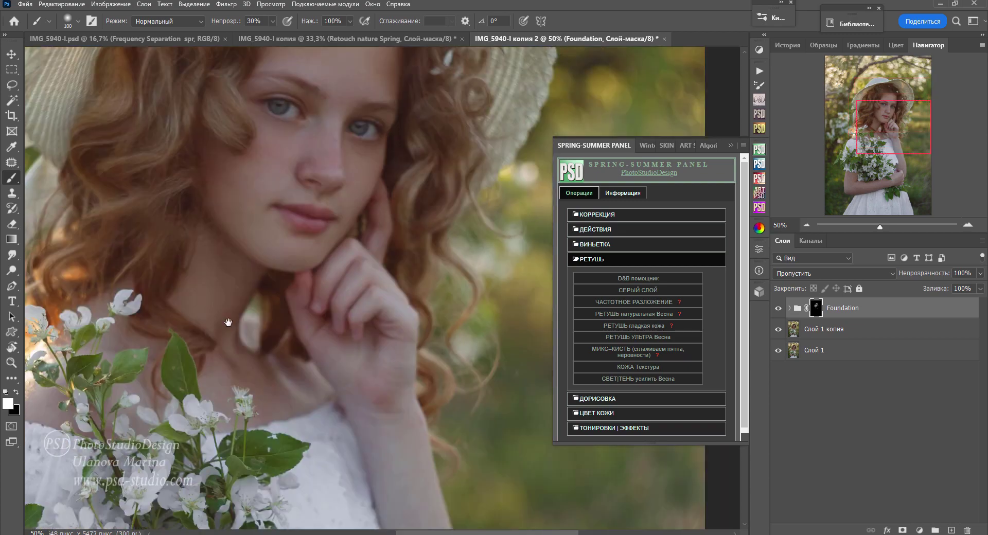
{"action": "scroll", "coordinate": [229, 324], "scroll_direction": "right", "scroll_amount": 4}
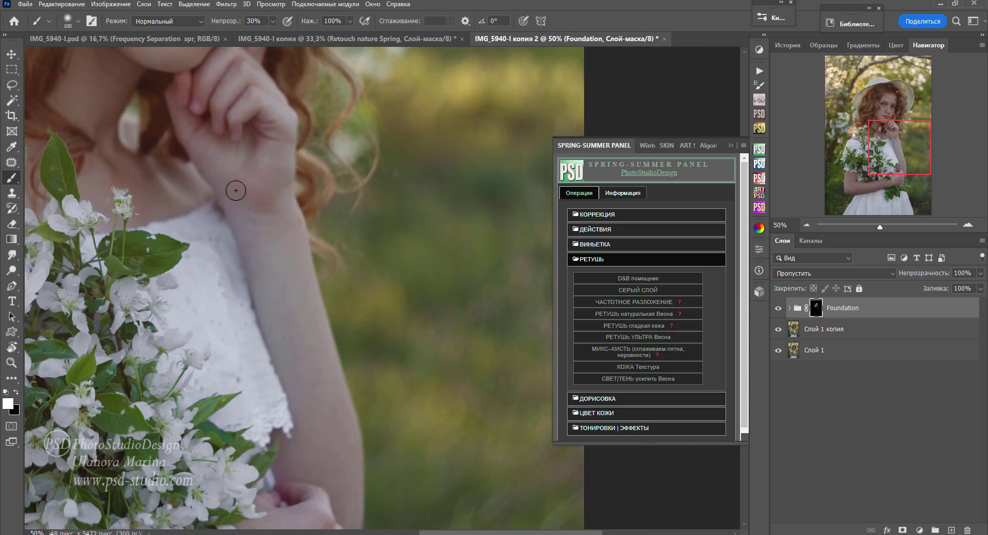
{"action": "scroll", "coordinate": [294, 300], "scroll_direction": "down", "scroll_amount": 5}
{"action": "scroll", "coordinate": [150, 327], "scroll_direction": "left", "scroll_amount": 2}
{"action": "left_click_drag", "start_coordinate": [151, 328], "coordinate": [293, 324]}
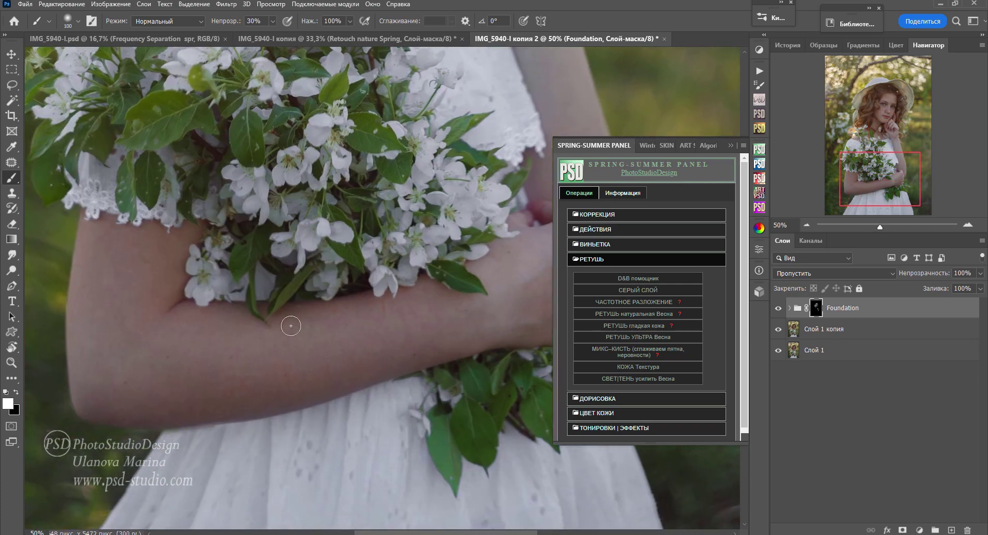
{"action": "key", "text": "bracketright"}
{"action": "key", "text": "bracketright"}
{"action": "key", "text": "bracketright"}
{"action": "key", "text": "bracketright"}
{"action": "key", "text": "bracketright"}
{"action": "left_click_drag", "start_coordinate": [328, 351], "coordinate": [72, 335]}
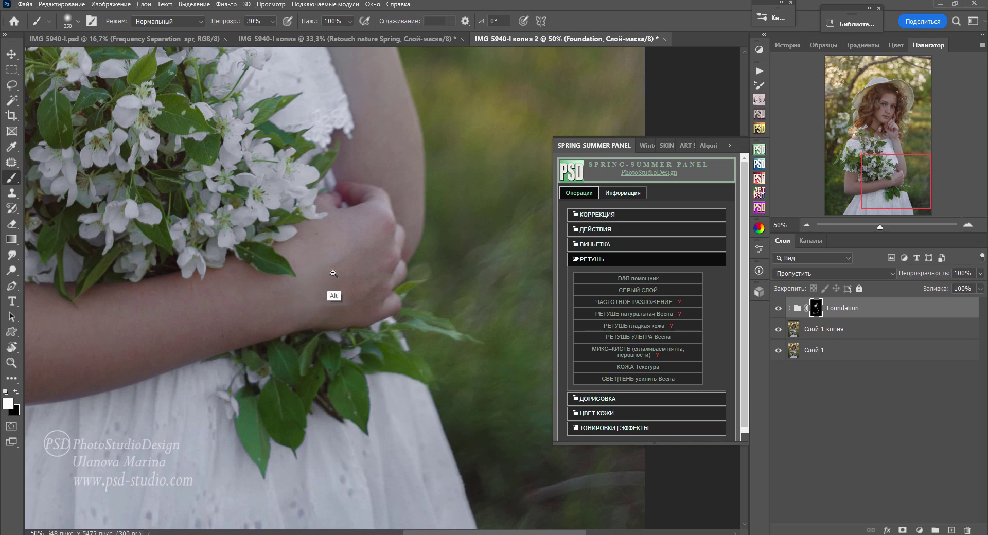
{"action": "key", "text": "ctrl+minus"}
{"action": "scroll", "coordinate": [328, 278], "scroll_direction": "up", "scroll_amount": 5}
{"action": "scroll", "coordinate": [328, 309], "scroll_direction": "up", "scroll_amount": 5}
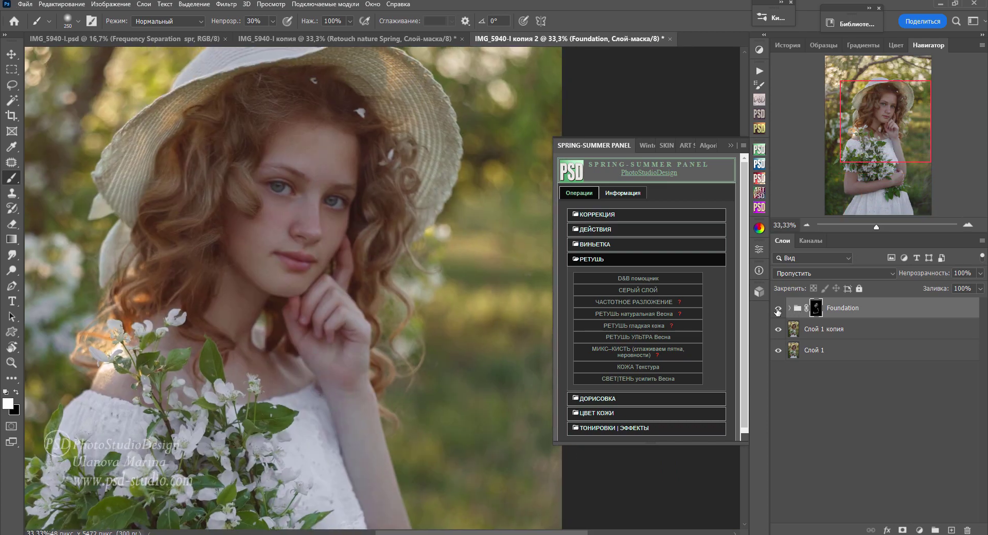
Step: Toggle the Foundation group to compare, and set a 125 px white brush
{"action": "left_click_drag", "start_coordinate": [778, 309], "coordinate": [778, 330]}
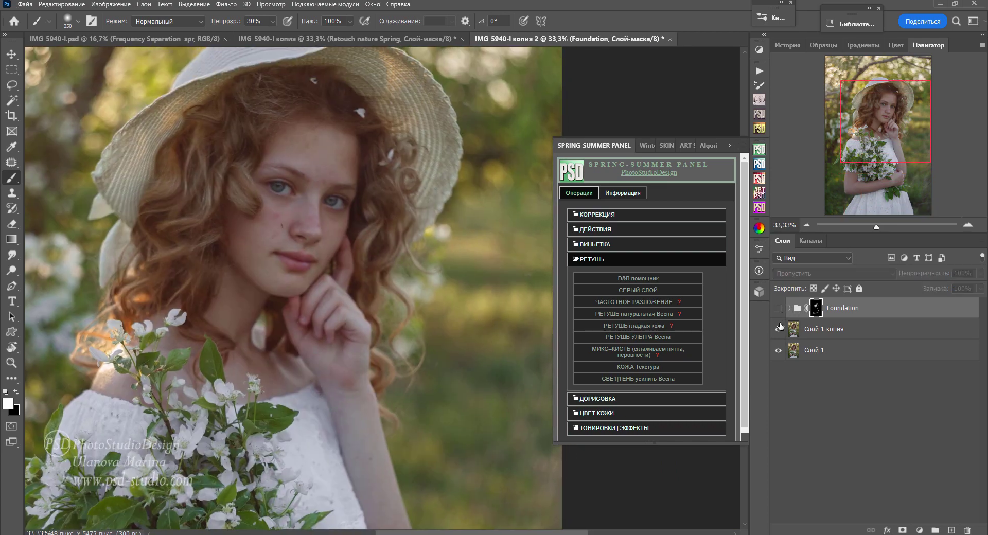
{"action": "left_click", "coordinate": [778, 307]}
{"action": "left_click", "coordinate": [778, 309]}
{"action": "left_click", "coordinate": [779, 308]}
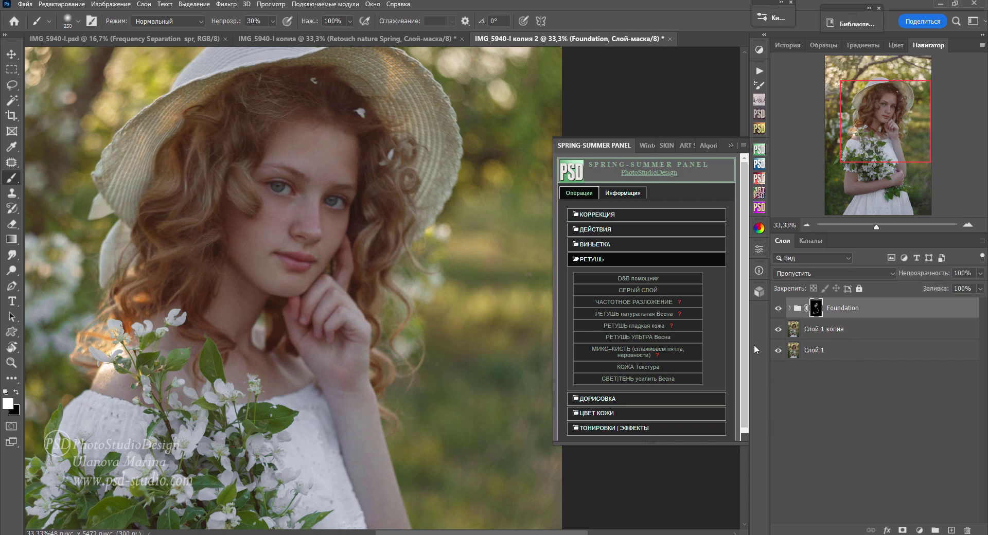
{"action": "key", "text": "bracketleft"}
{"action": "key", "text": "x"}
{"action": "key", "text": "bracketleft"}
{"action": "key", "text": "bracketleft"}
{"action": "key", "text": "bracketleft"}
{"action": "key", "text": "x"}
Step: Expand the Foundation group and select its Details layer
{"action": "left_click", "coordinate": [778, 307]}
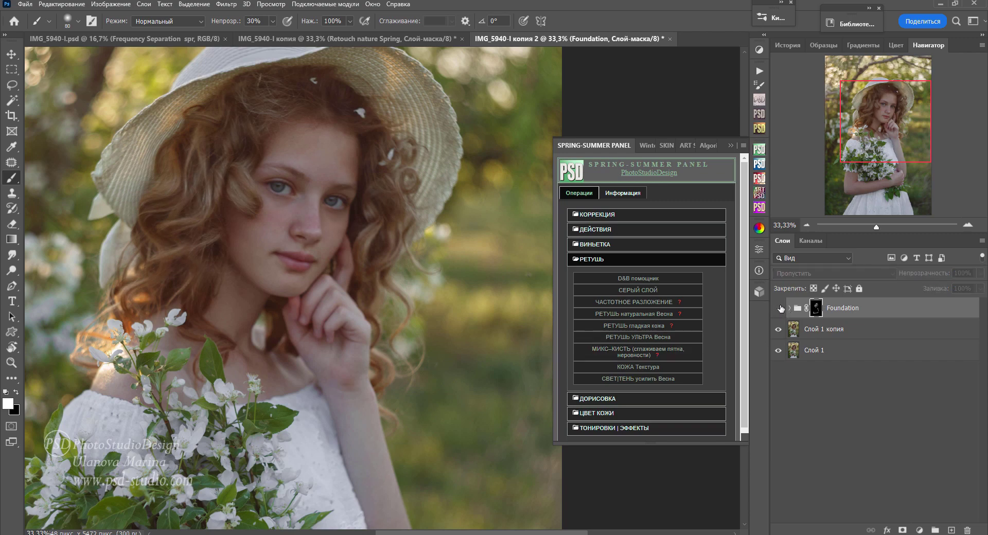
{"action": "left_click", "coordinate": [778, 308]}
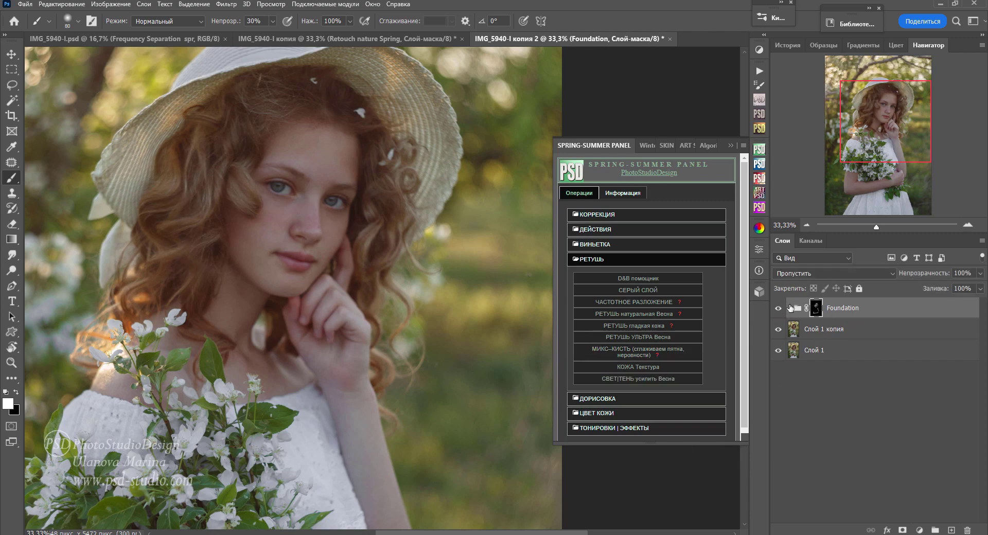
{"action": "left_click", "coordinate": [790, 307]}
{"action": "left_click", "coordinate": [844, 329]}
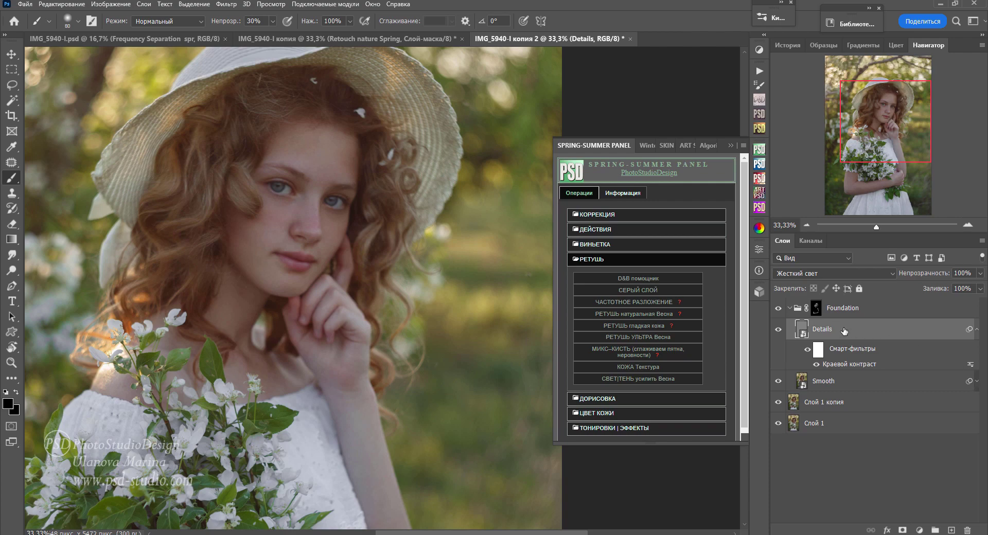
Step: Change the Details layer's Краевой контраст (High Pass) radius to 4,5 pixels
{"action": "double_click", "coordinate": [852, 365]}
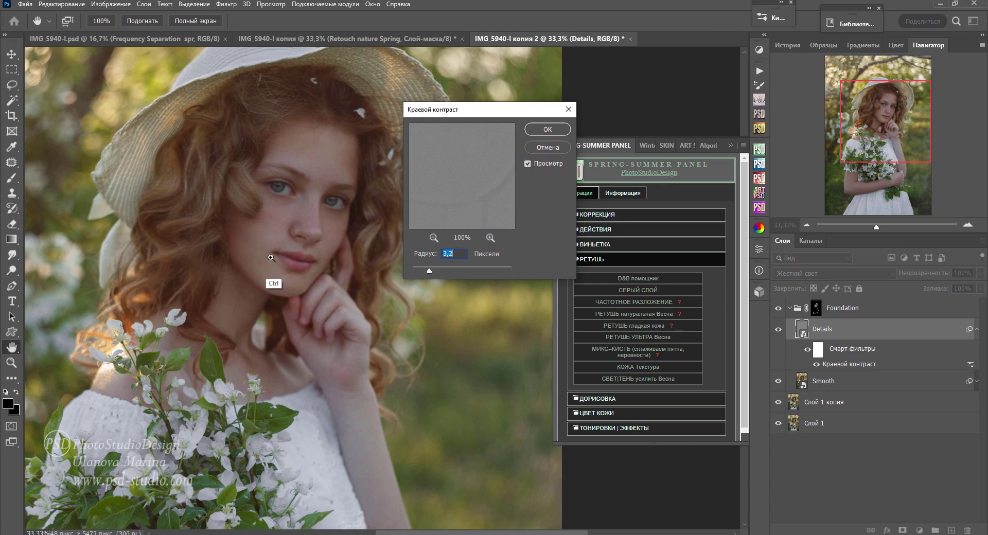
{"action": "scroll", "coordinate": [287, 280], "scroll_direction": "up", "scroll_amount": 1}
{"action": "scroll", "coordinate": [309, 239], "scroll_direction": "up", "scroll_amount": 1}
{"action": "scroll", "coordinate": [242, 295], "scroll_direction": "up", "scroll_amount": 1}
{"action": "left_click", "coordinate": [448, 278]}
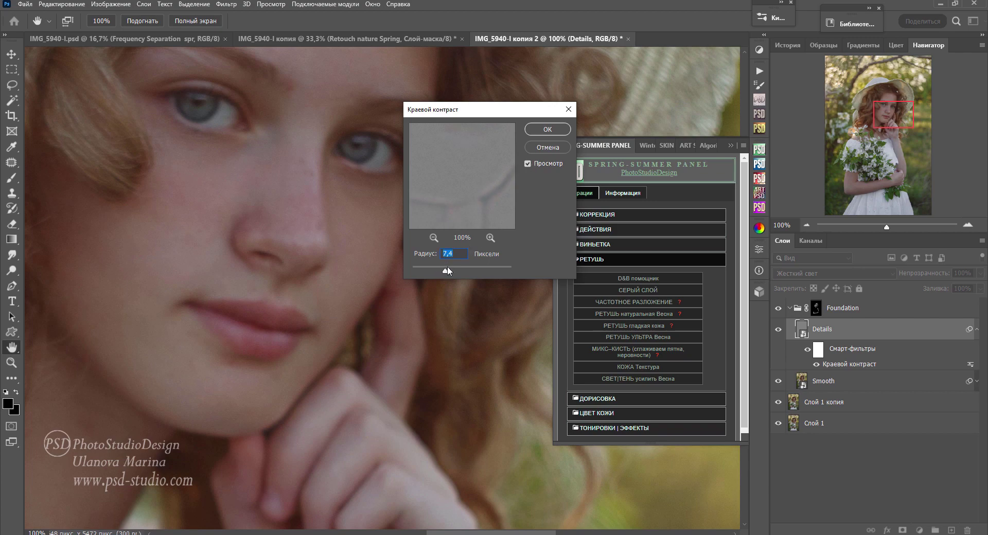
{"action": "left_click_drag", "start_coordinate": [445, 269], "coordinate": [428, 270]}
{"action": "left_click_drag", "start_coordinate": [427, 271], "coordinate": [442, 271]}
{"action": "left_click", "coordinate": [547, 129]}
{"action": "key", "text": "b"}
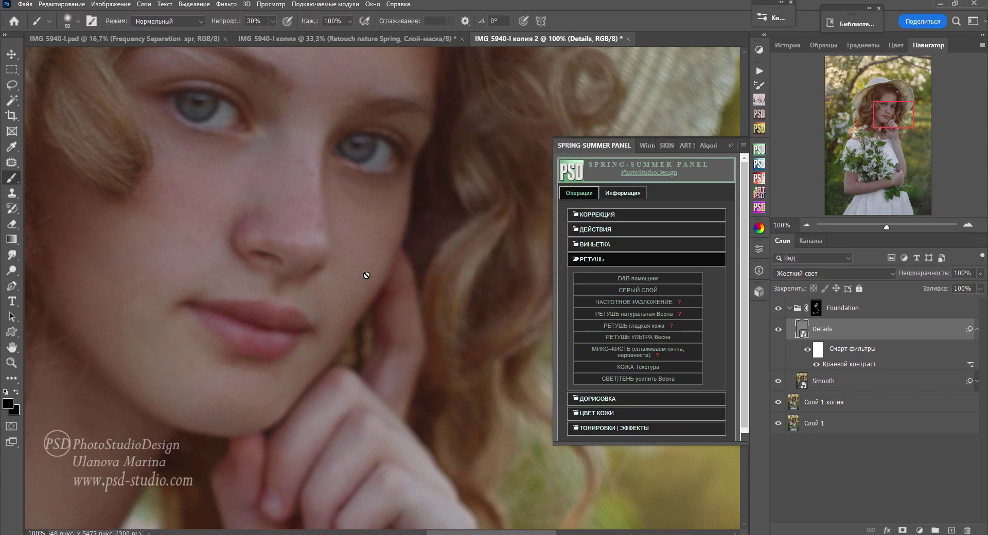
{"action": "scroll", "coordinate": [377, 307], "scroll_direction": "down", "scroll_amount": 1}
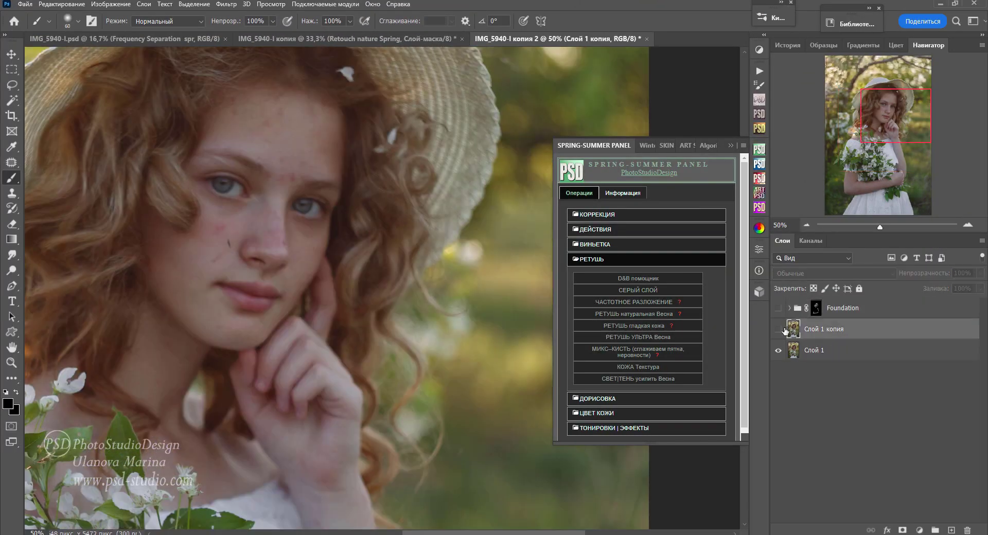
Step: Show Слой 1 копия and paint ultra-smooth skin onto the cheeks and eyebrows at 30% opacity
{"action": "left_click", "coordinate": [777, 329]}
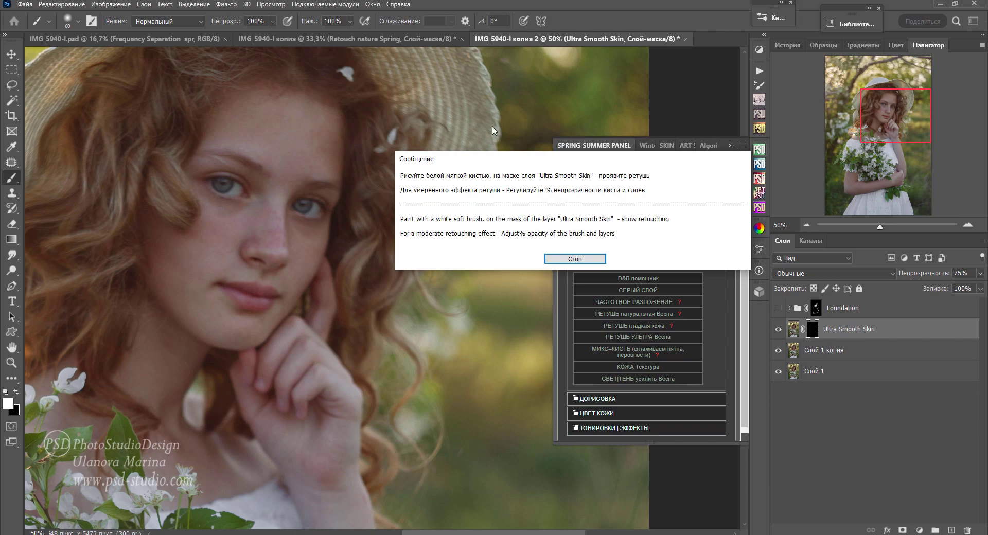
{"action": "key", "text": "Return"}
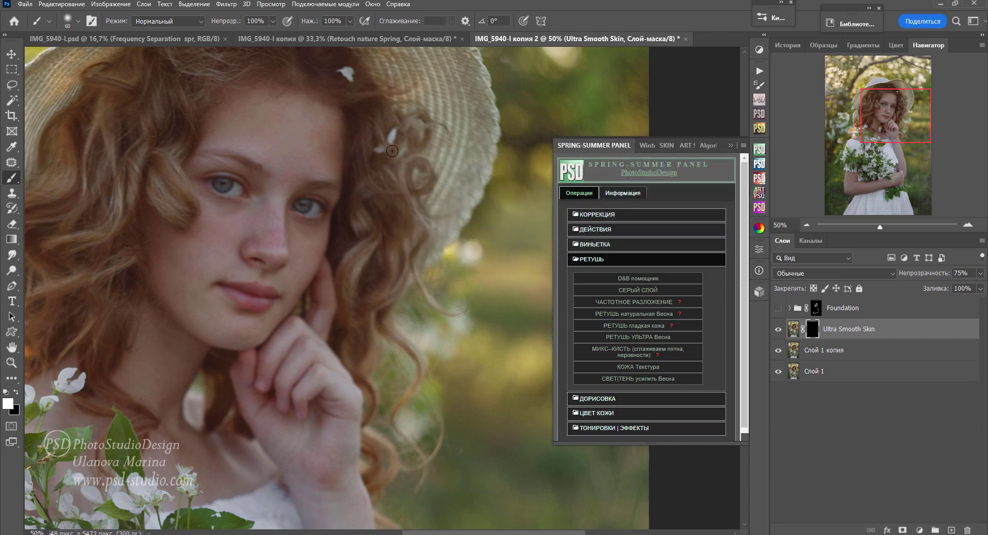
{"action": "key", "text": "3"}
{"action": "key", "text": "bracketright"}
{"action": "key", "text": "bracketright"}
{"action": "key", "text": "bracketright"}
{"action": "key", "text": "bracketright"}
{"action": "key", "text": "bracketright"}
{"action": "key", "text": "bracketright"}
{"action": "left_click", "coordinate": [222, 225]}
{"action": "key", "text": "bracketleft"}
{"action": "key", "text": "bracketleft"}
{"action": "key", "text": "bracketleft"}
{"action": "key", "text": "bracketleft"}
{"action": "key", "text": "bracketright"}
{"action": "key", "text": "bracketright"}
{"action": "key", "text": "bracketright"}
{"action": "key", "text": "bracketleft"}
{"action": "key", "text": "bracketright"}
{"action": "key", "text": "bracketright"}
Step: Remove smoothing around the eyes, nose and lips with a black brush at 50%
{"action": "left_click_drag", "start_coordinate": [252, 309], "coordinate": [345, 149]}
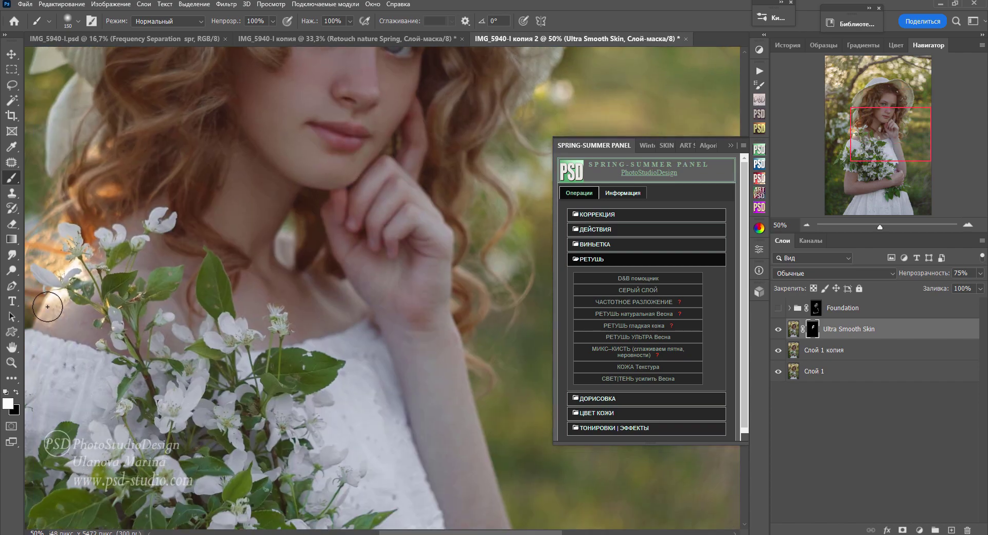
{"action": "left_click_drag", "start_coordinate": [303, 293], "coordinate": [226, 453]}
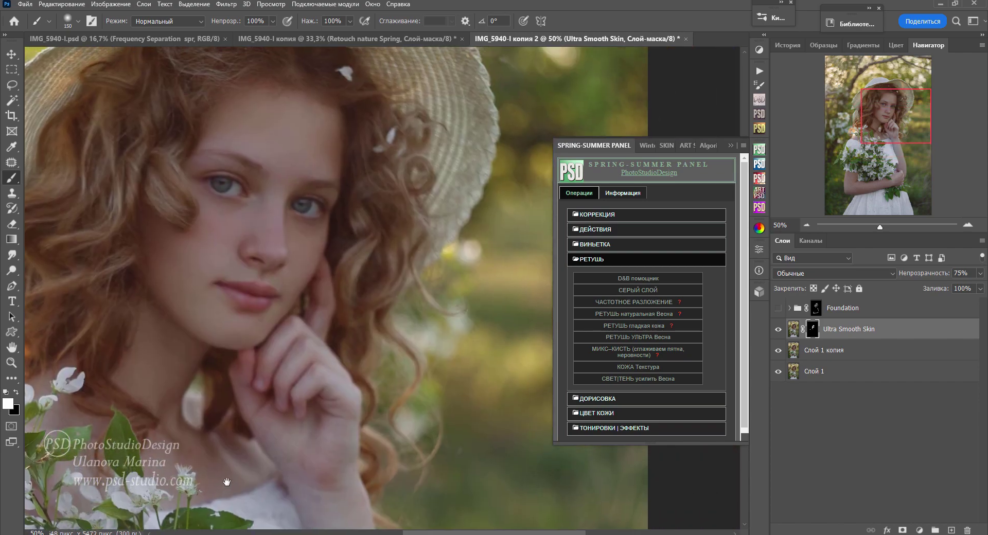
{"action": "key", "text": "x"}
{"action": "key", "text": "5"}
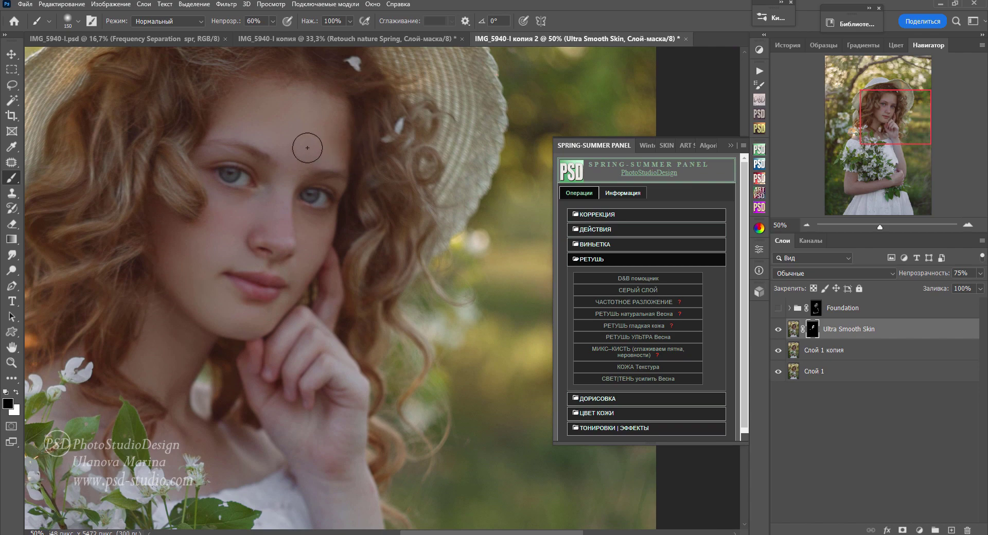
{"action": "key", "text": "bracketleft"}
{"action": "key", "text": "bracketleft"}
{"action": "key", "text": "bracketleft"}
{"action": "key", "text": "bracketright"}
{"action": "key", "text": "bracketright"}
{"action": "key", "text": "bracketright"}
{"action": "key", "text": "bracketright"}
{"action": "key", "text": "bracketright"}
{"action": "key", "text": "bracketright"}
{"action": "key", "text": "bracketleft"}
{"action": "key", "text": "bracketleft"}
Step: Finish touching up the mask, then compare and hide the Ultra Smooth Skin layer
{"action": "key", "text": "x"}
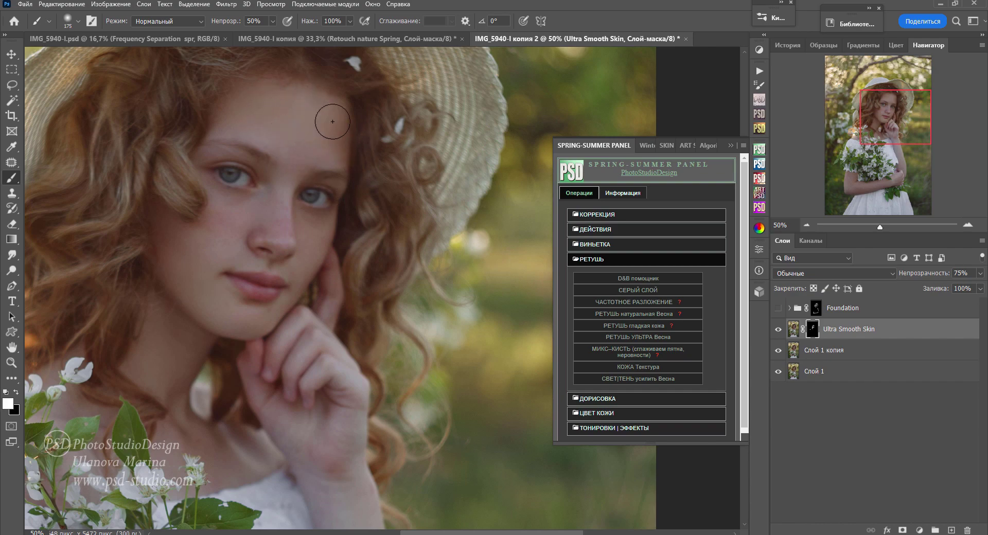
{"action": "key", "text": "x"}
{"action": "key", "text": "ctrl+minus"}
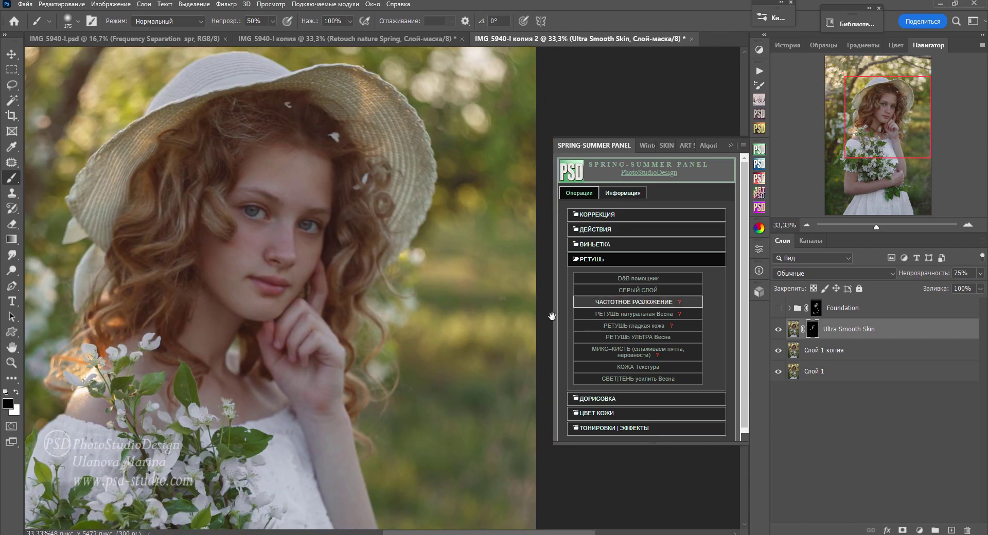
{"action": "key", "text": "x"}
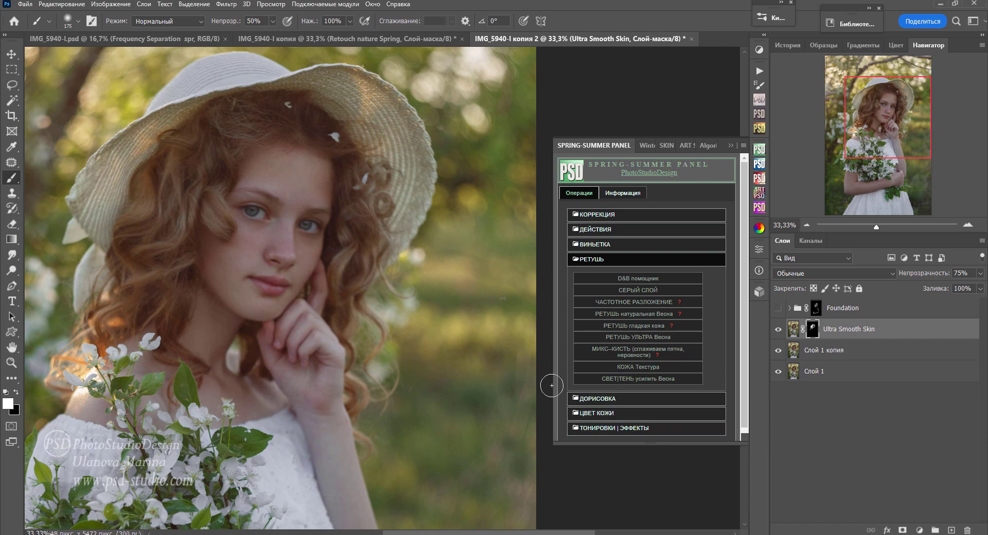
{"action": "left_click", "coordinate": [778, 329]}
{"action": "left_click", "coordinate": [778, 330]}
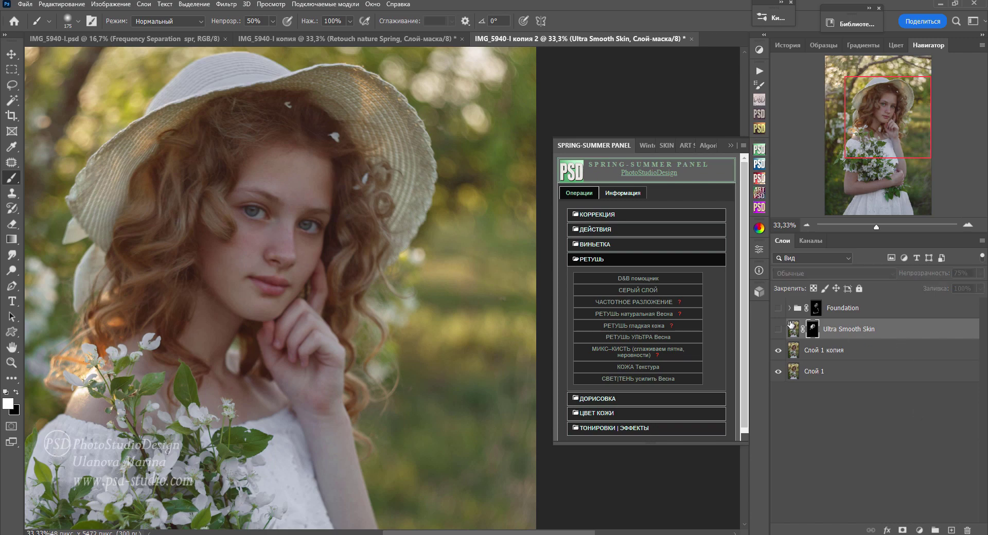
Step: Add a Concealer layer and blend away a cheek blemish with a small Mixer Brush
{"action": "left_click", "coordinate": [637, 352]}
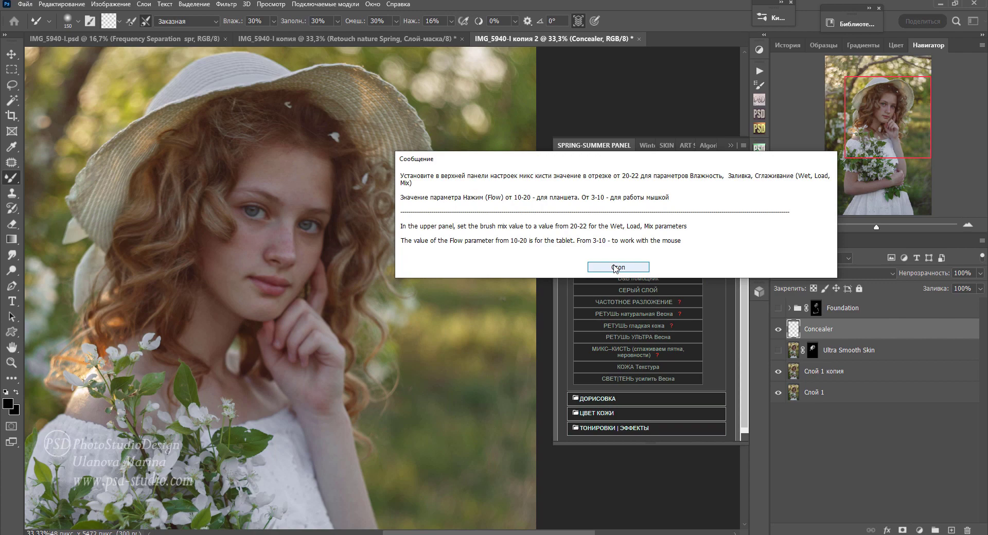
{"action": "left_click", "coordinate": [616, 268]}
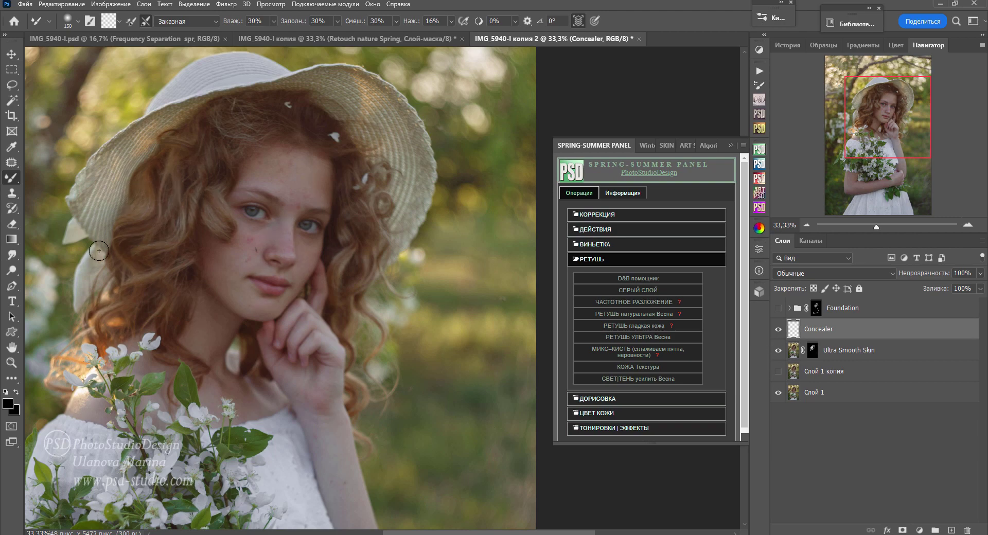
{"action": "scroll", "coordinate": [194, 275], "scroll_direction": "up", "scroll_amount": 2}
{"action": "scroll", "coordinate": [194, 276], "scroll_direction": "up", "scroll_amount": 3}
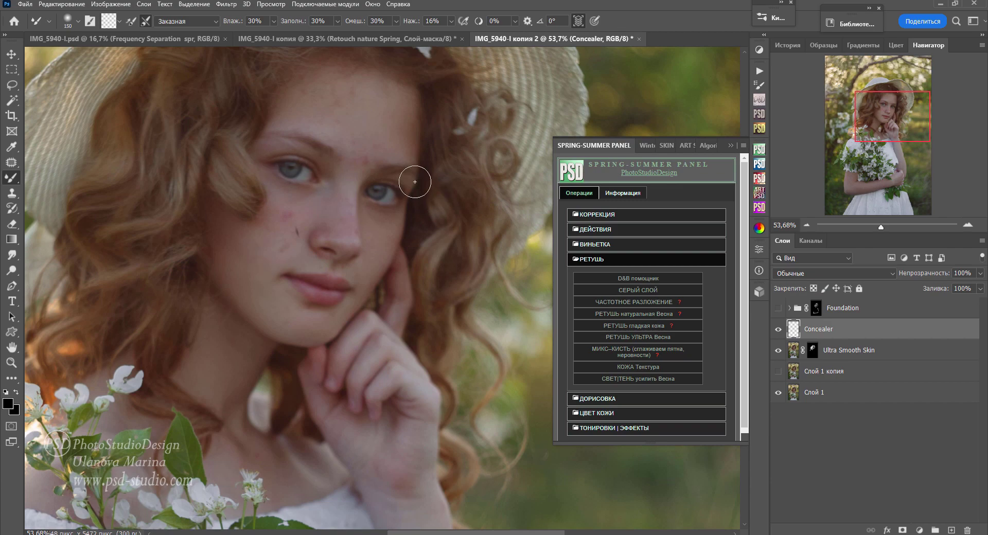
{"action": "key", "text": "bracketleft"}
{"action": "key", "text": "bracketleft"}
{"action": "key", "text": "bracketleft"}
{"action": "key", "text": "bracketleft"}
{"action": "left_click_drag", "start_coordinate": [296, 233], "coordinate": [290, 238]}
{"action": "key", "text": "bracketright"}
{"action": "key", "text": "bracketright"}
{"action": "key", "text": "bracketright"}
{"action": "key", "text": "bracketright"}
{"action": "key", "text": "bracketright"}
{"action": "key", "text": "bracketright"}
{"action": "key", "text": "bracketright"}
{"action": "key", "text": "bracketleft"}
{"action": "key", "text": "bracketleft"}
{"action": "key", "text": "bracketright"}
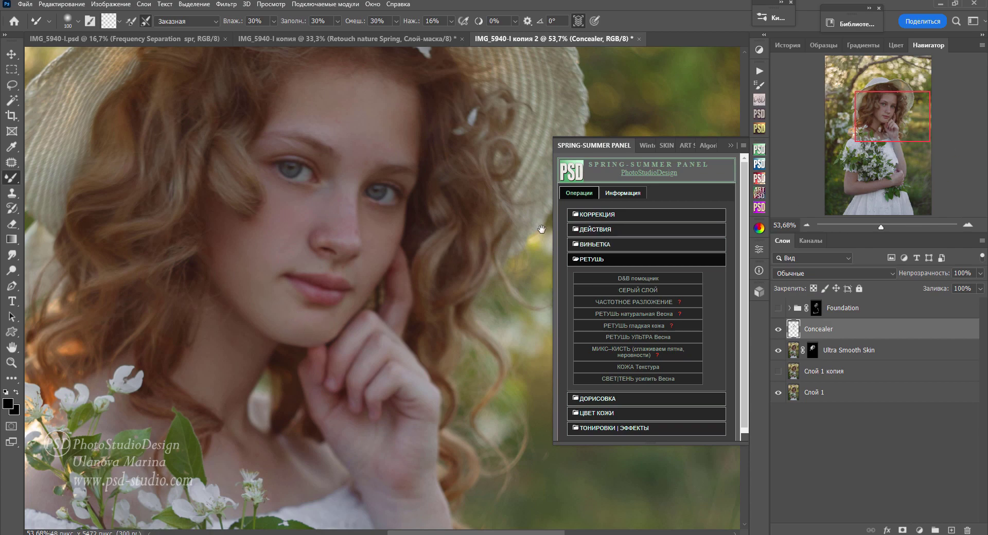
Step: Review forehead, chin and hand, toggling Ultra Smooth Skin to compare, with Concealer shown
{"action": "left_click_drag", "start_coordinate": [437, 243], "coordinate": [429, 233]}
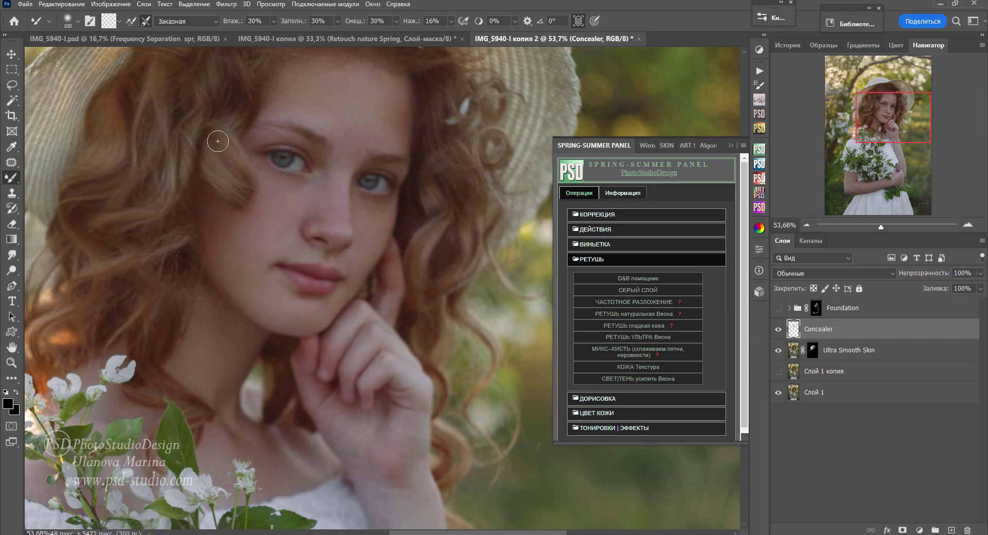
{"action": "left_click_drag", "start_coordinate": [222, 141], "coordinate": [234, 216]}
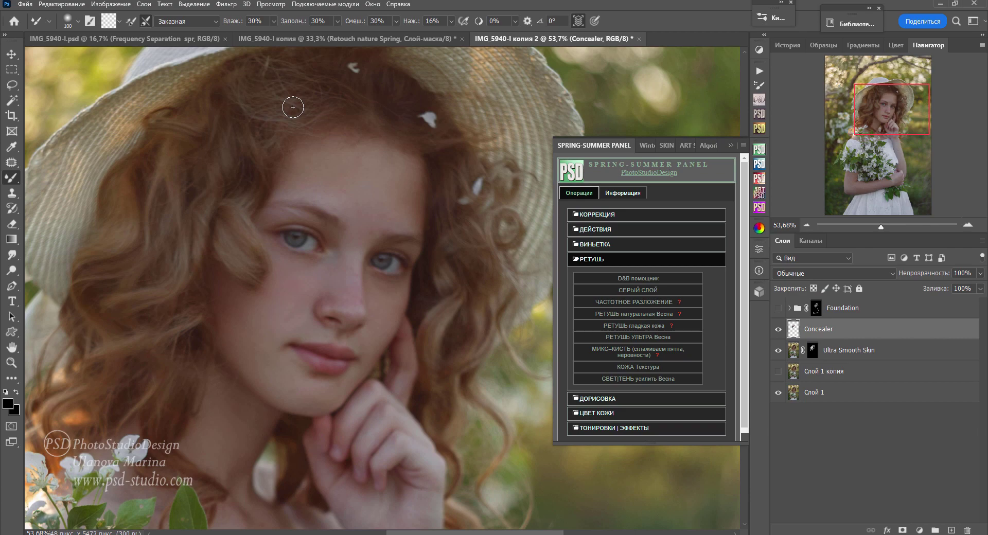
{"action": "left_click_drag", "start_coordinate": [415, 344], "coordinate": [389, 221]}
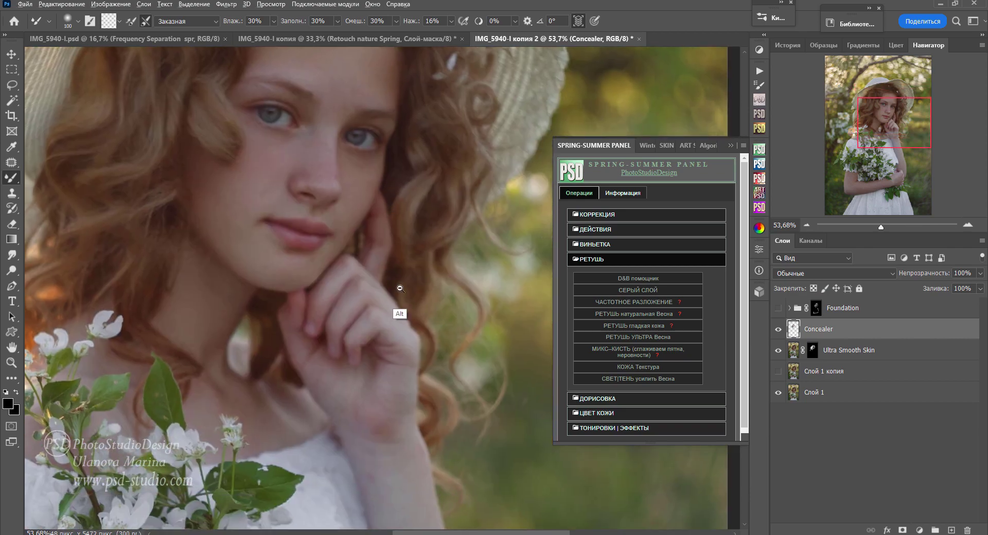
{"action": "scroll", "coordinate": [400, 288], "scroll_direction": "down", "scroll_amount": 1}
{"action": "scroll", "coordinate": [394, 343], "scroll_direction": "down", "scroll_amount": 1}
{"action": "scroll", "coordinate": [394, 344], "scroll_direction": "down", "scroll_amount": 1}
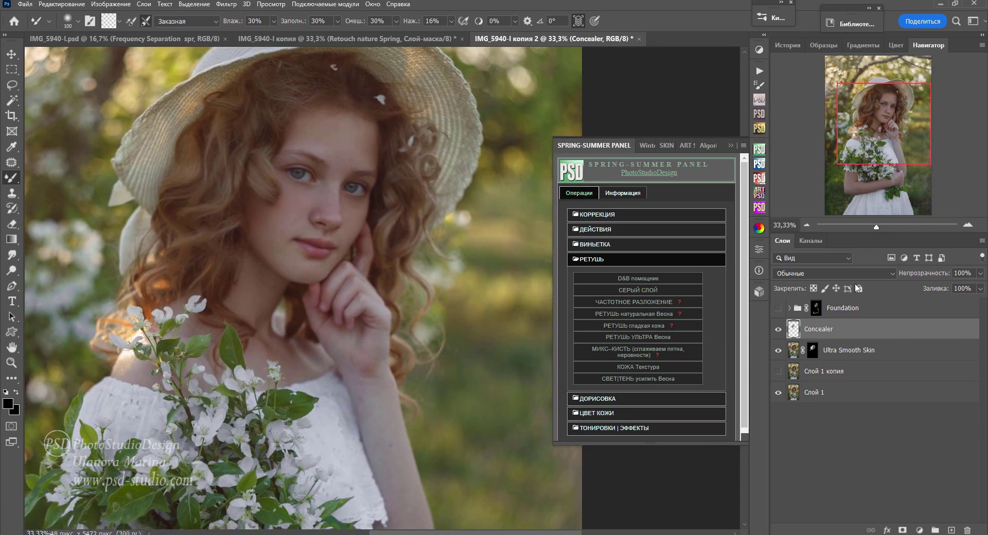
{"action": "left_click", "coordinate": [777, 350]}
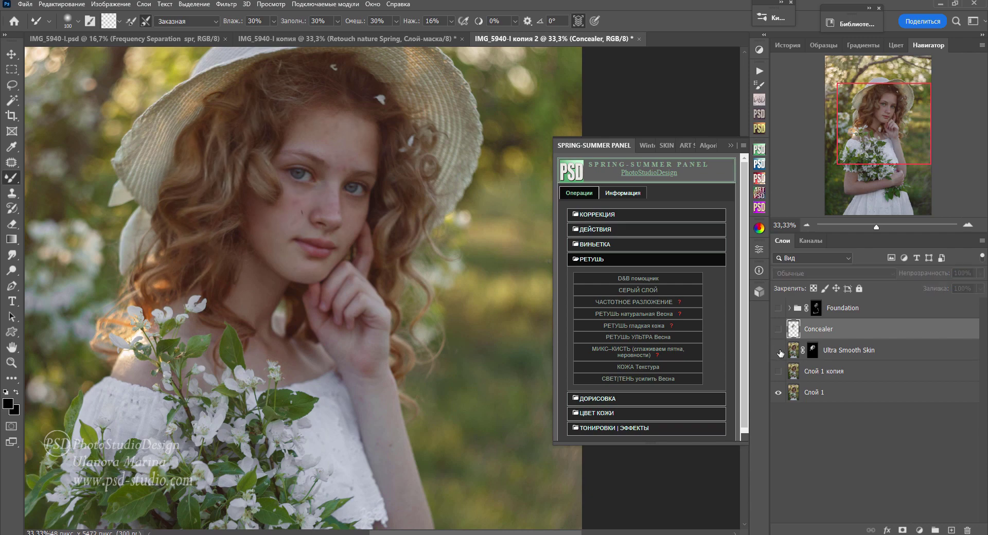
{"action": "left_click", "coordinate": [778, 350]}
{"action": "left_click", "coordinate": [778, 328]}
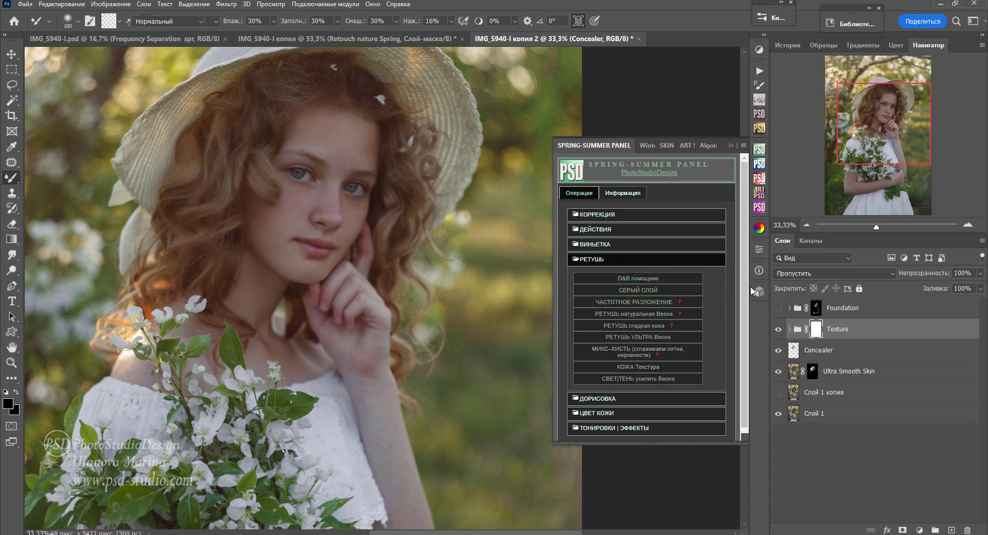
Step: Paint texture onto the nose and cheek with a 400 brush at 20% opacity
{"action": "left_click", "coordinate": [589, 259]}
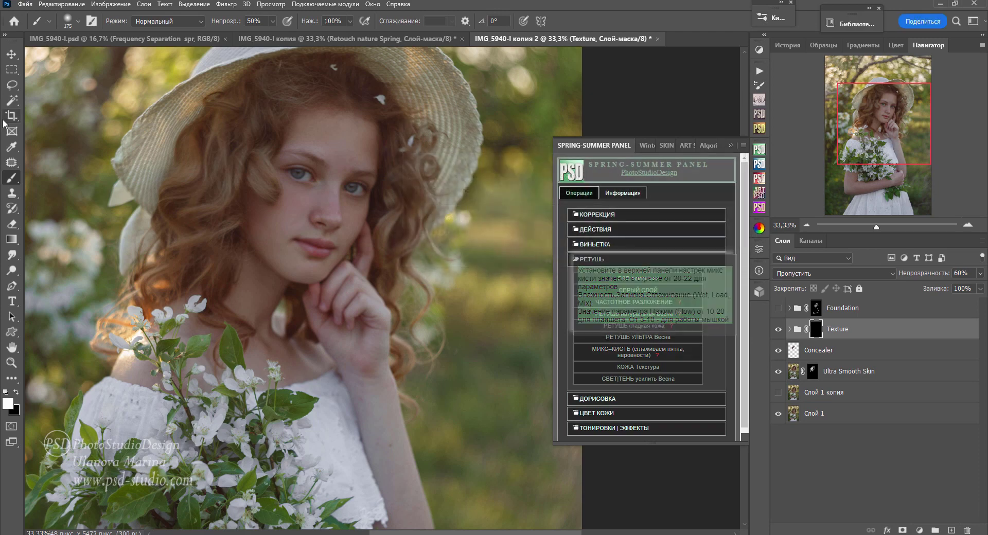
{"action": "scroll", "coordinate": [319, 314], "scroll_direction": "up", "scroll_amount": 1}
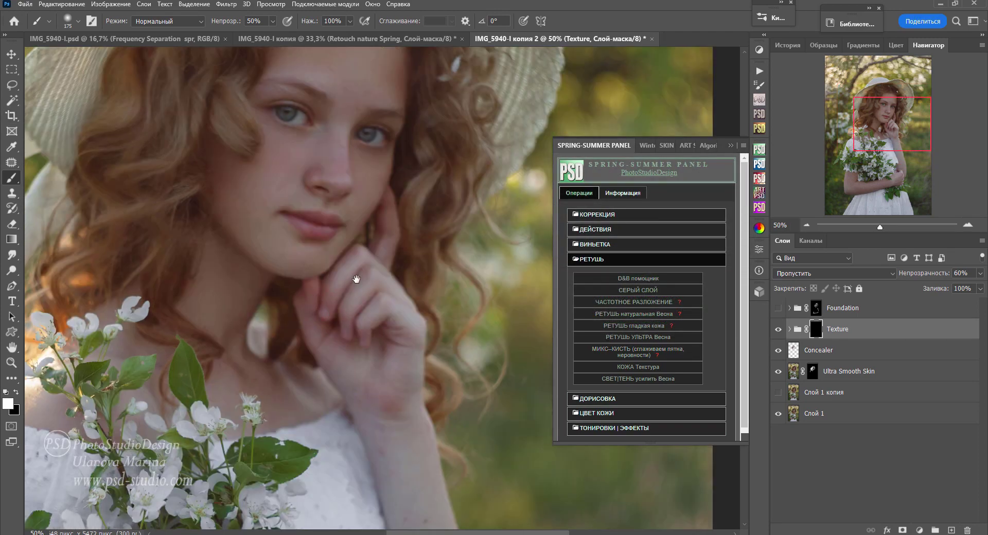
{"action": "key", "text": "2"}
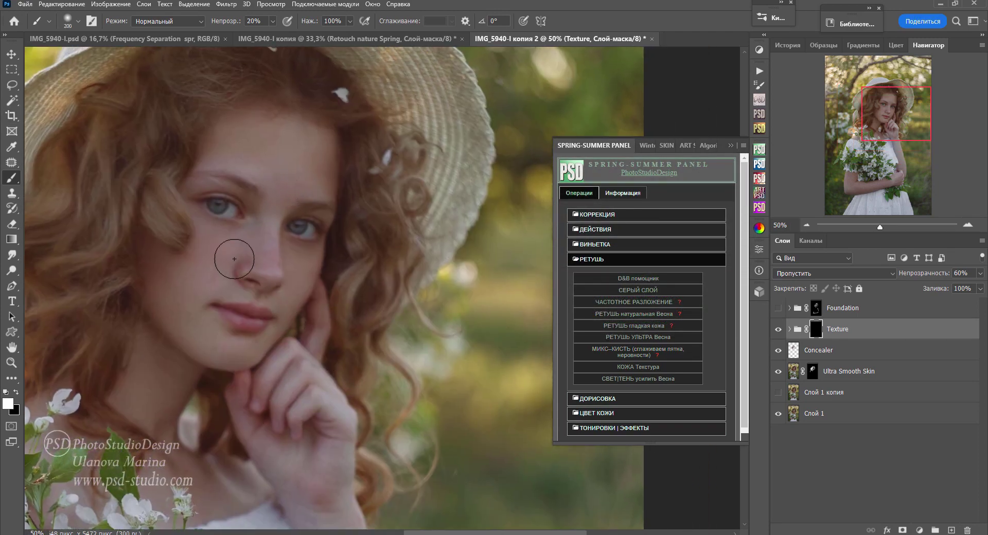
{"action": "key", "text": "bracketright"}
{"action": "key", "text": "bracketright"}
{"action": "key", "text": "bracketright"}
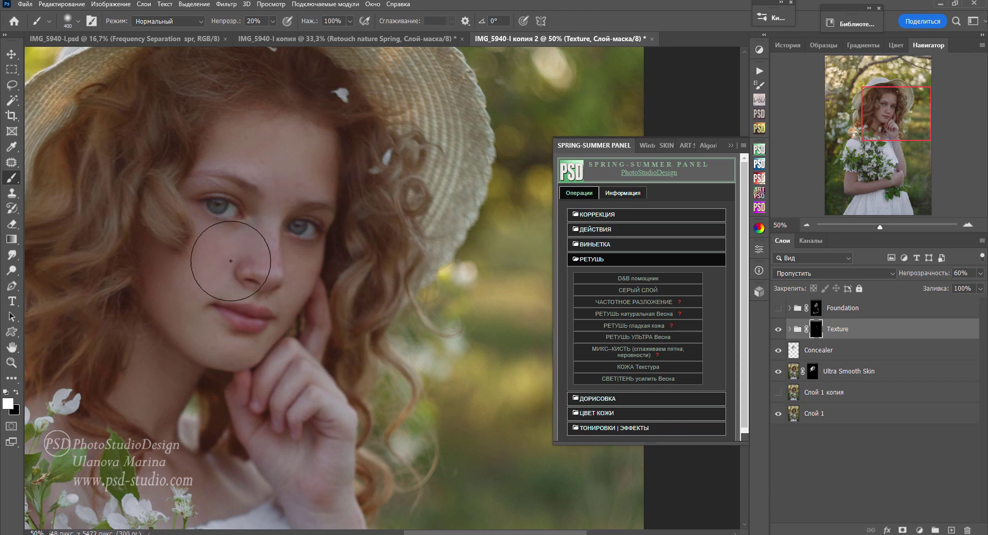
{"action": "left_click_drag", "start_coordinate": [234, 243], "coordinate": [221, 253]}
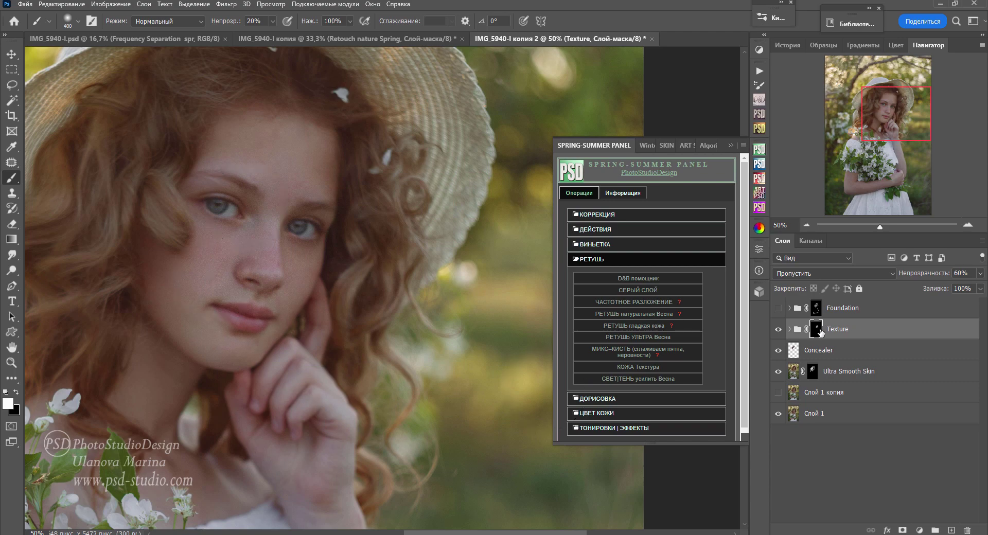
Step: Toggle the Texture group and Ultra Smooth Skin to compare, then restore all three layers
{"action": "left_click", "coordinate": [778, 329]}
{"action": "left_click", "coordinate": [790, 332]}
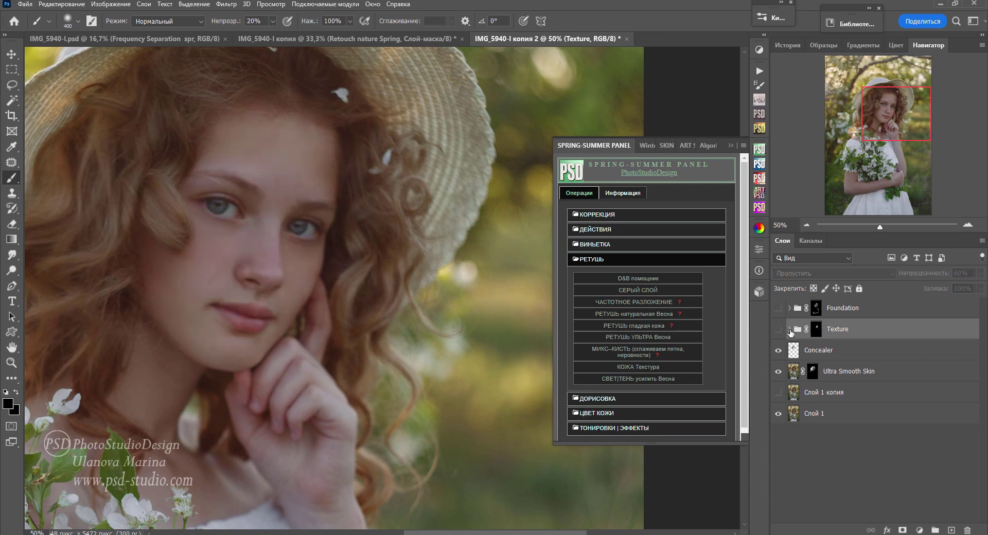
{"action": "left_click", "coordinate": [778, 330]}
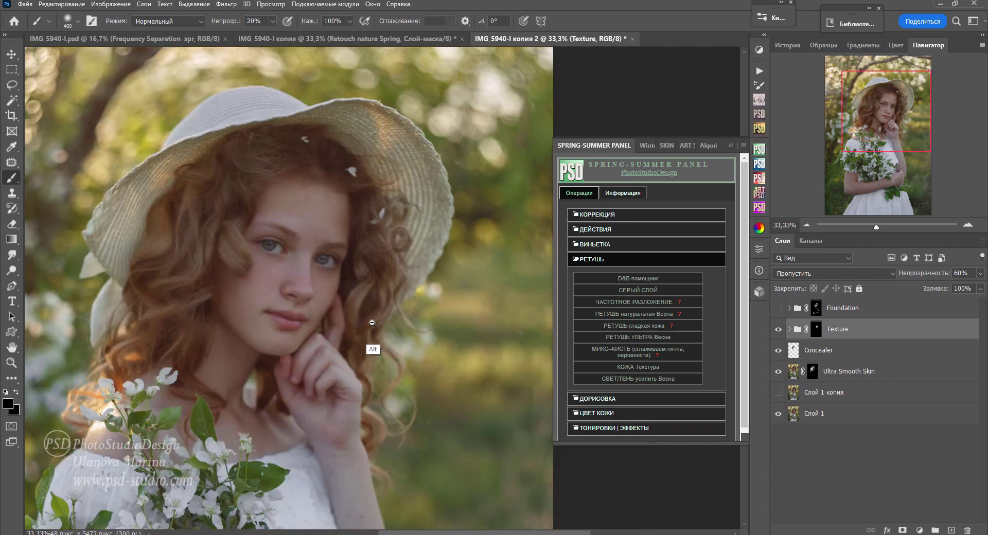
{"action": "scroll", "coordinate": [381, 327], "scroll_direction": "down", "scroll_amount": 1}
{"action": "left_click", "coordinate": [816, 329]}
{"action": "key", "text": "bracketleft"}
{"action": "key", "text": "bracketleft"}
{"action": "key", "text": "bracketleft"}
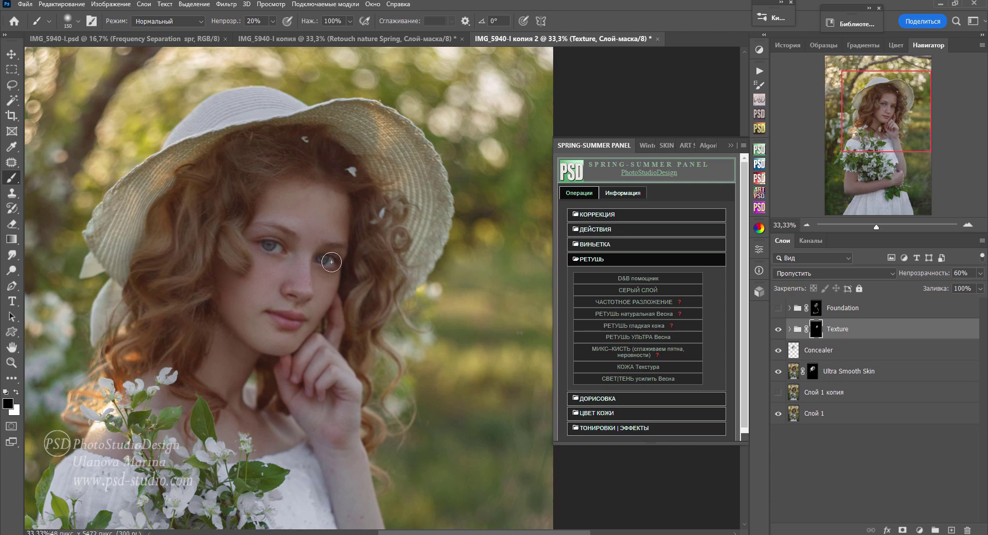
{"action": "left_click", "coordinate": [776, 374]}
{"action": "left_click_drag", "start_coordinate": [778, 371], "coordinate": [779, 331]}
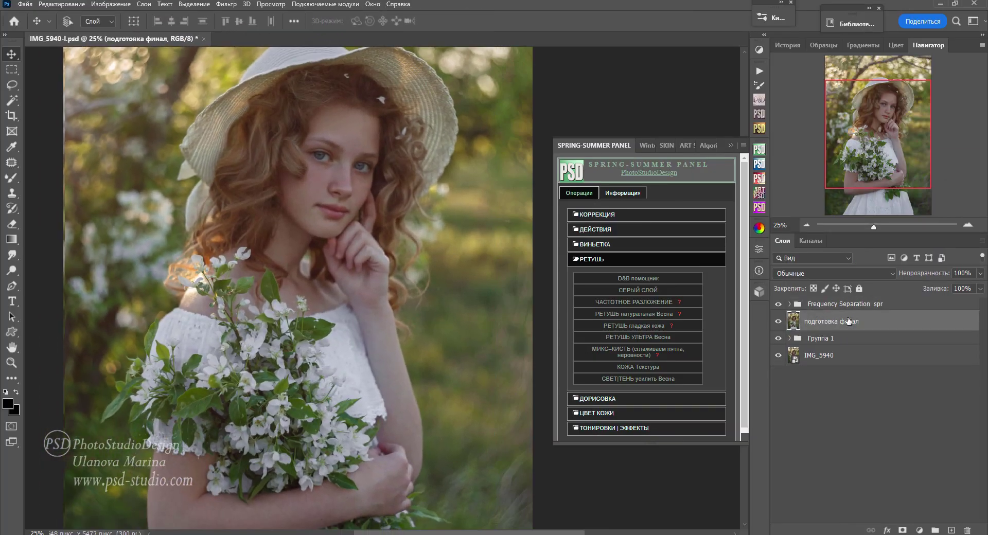
Step: Group the подготовка финал layer with Группа 1 into a new Группа 2
{"action": "left_click", "coordinate": [844, 305]}
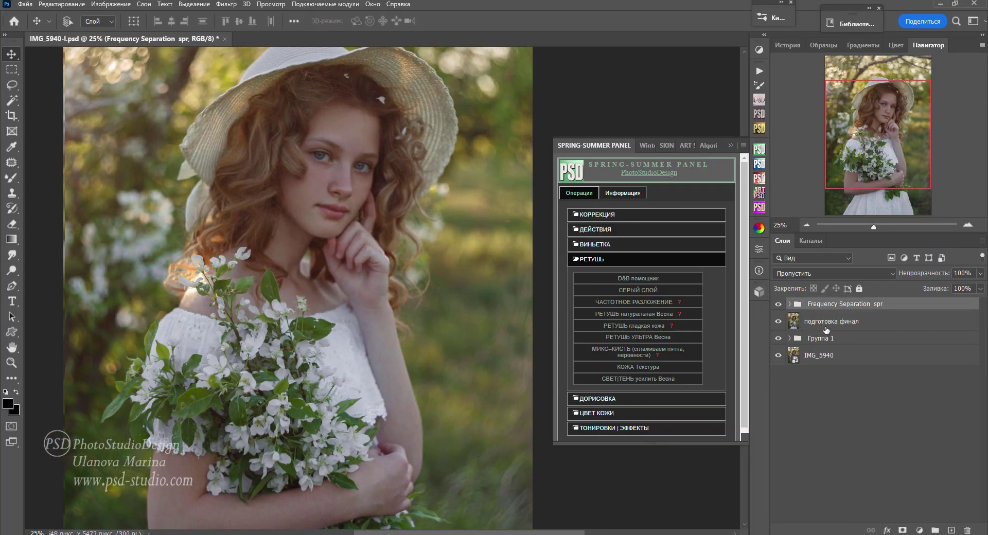
{"action": "left_click", "coordinate": [819, 324]}
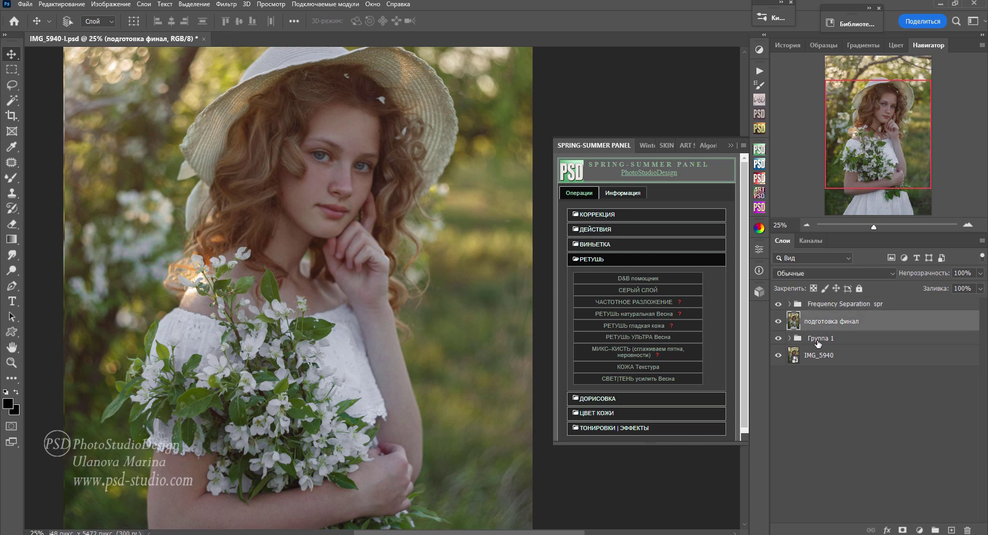
{"action": "left_click", "coordinate": [818, 341], "text": "shift"}
{"action": "left_click", "coordinate": [935, 530]}
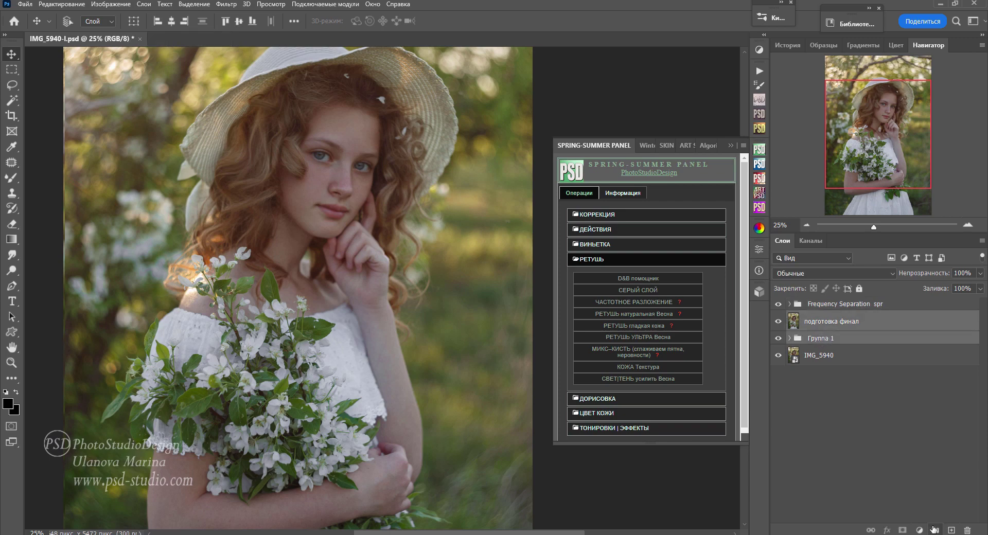
{"action": "left_click", "coordinate": [831, 304]}
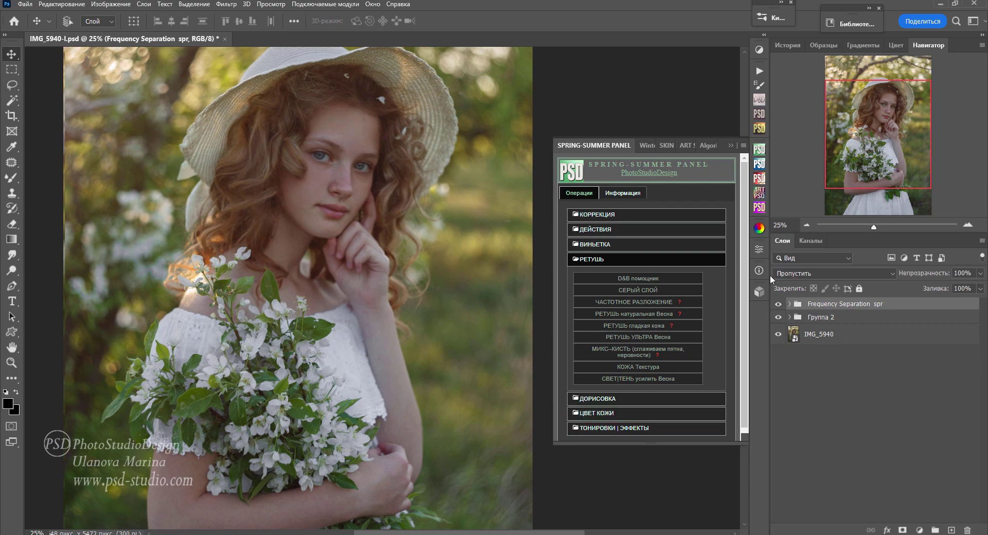
Step: Add the СВЕТ|ТЕНЬ усилить Весна Glare and Shadows layers and set white as the paint colour
{"action": "left_click", "coordinate": [657, 381]}
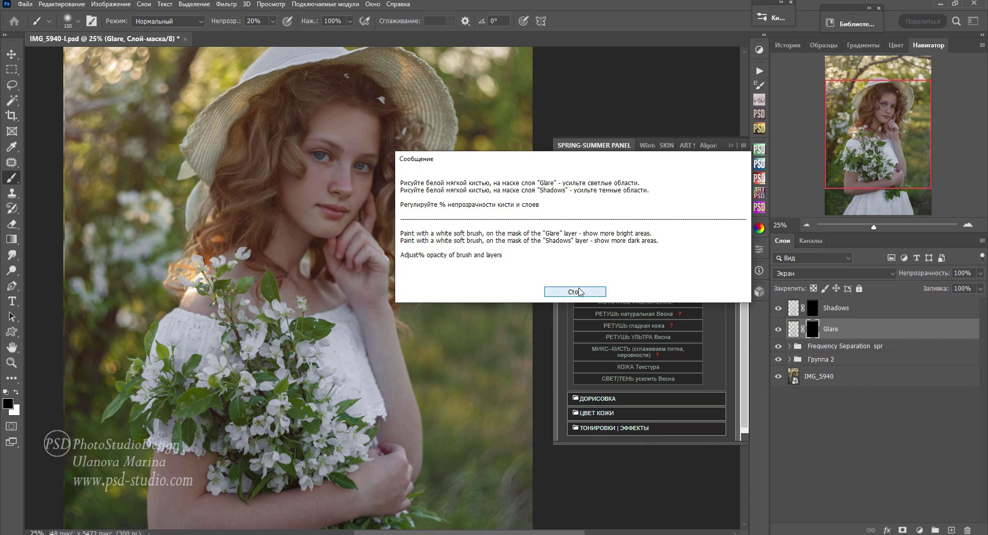
{"action": "left_click", "coordinate": [579, 291]}
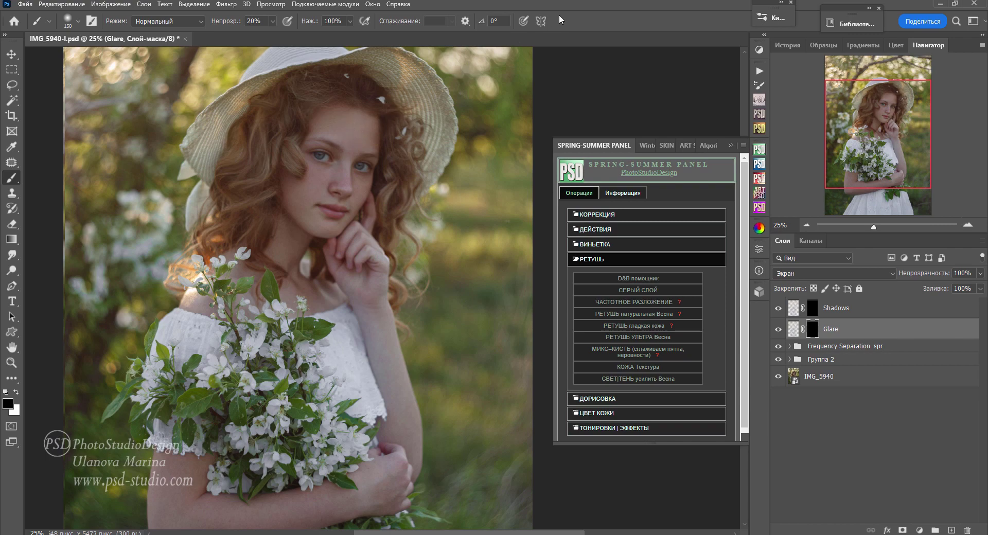
{"action": "key", "text": "x"}
{"action": "key", "text": "bracketright"}
{"action": "key", "text": "bracketright"}
{"action": "key", "text": "bracketright"}
{"action": "key", "text": "bracketright"}
{"action": "key", "text": "bracketleft"}
{"action": "key", "text": "bracketleft"}
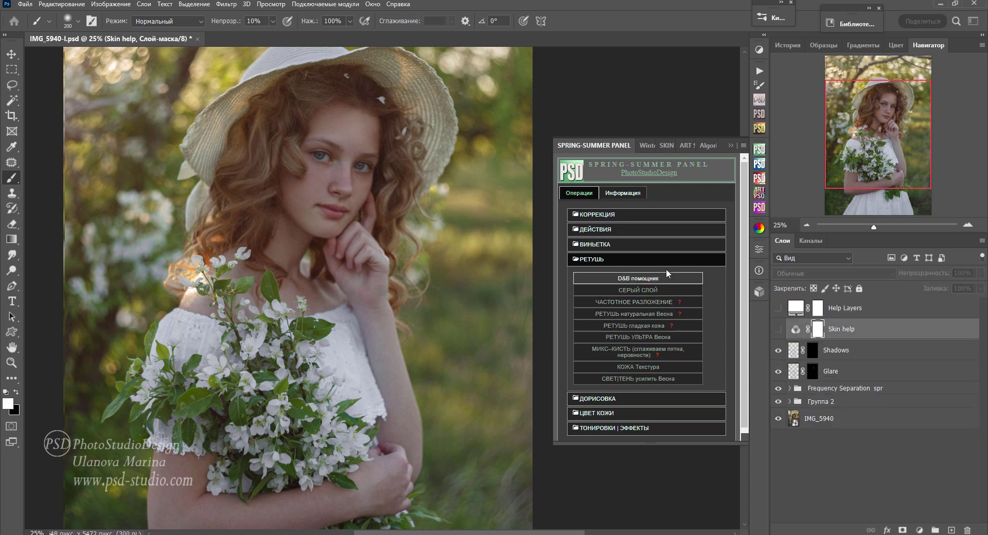
Step: Show the Skin help view and paint white highlights into the Glare mask on lips, chin and nose
{"action": "left_click", "coordinate": [563, 240]}
{"action": "left_click", "coordinate": [778, 329]}
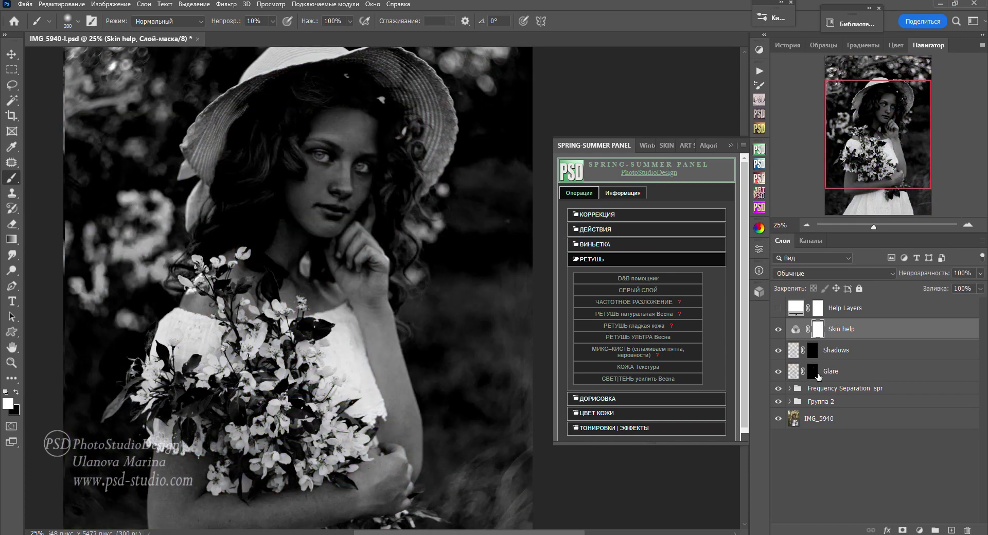
{"action": "left_click", "coordinate": [818, 375]}
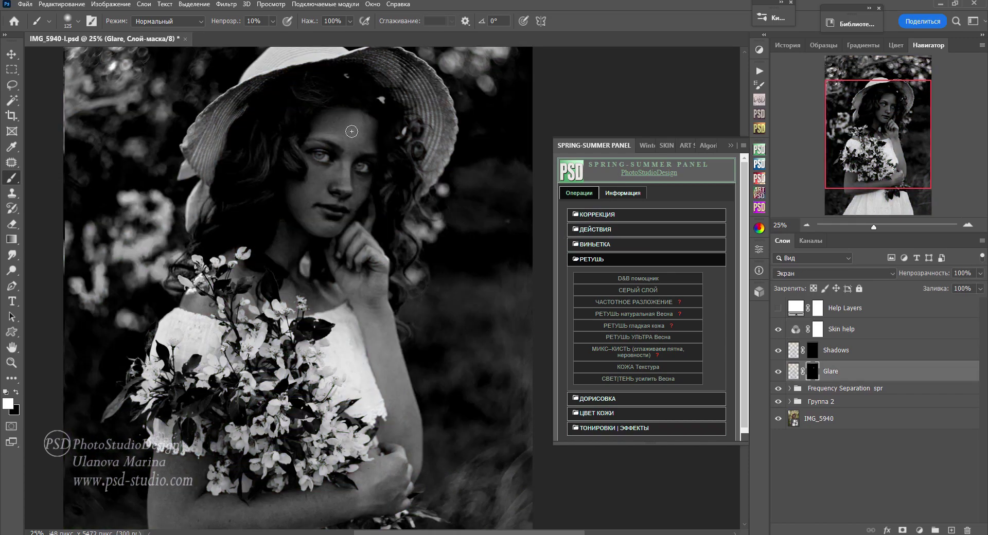
{"action": "key", "text": "bracketright"}
{"action": "scroll", "coordinate": [366, 220], "scroll_direction": "up", "scroll_amount": 2}
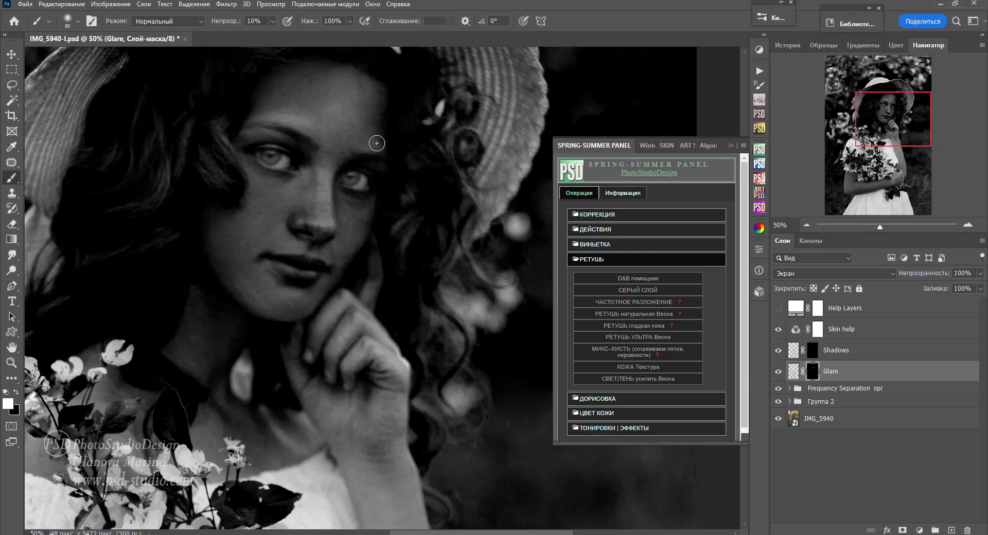
{"action": "key", "text": "bracketleft"}
{"action": "key", "text": "bracketleft"}
{"action": "key", "text": "bracketleft"}
{"action": "key", "text": "bracketright"}
{"action": "key", "text": "bracketright"}
{"action": "key", "text": "bracketright"}
{"action": "key", "text": "bracketleft"}
{"action": "key", "text": "bracketleft"}
{"action": "key", "text": "bracketleft"}
{"action": "key", "text": "bracketright"}
{"action": "key", "text": "bracketright"}
{"action": "key", "text": "bracketright"}
{"action": "key", "text": "bracketleft"}
{"action": "key", "text": "bracketleft"}
{"action": "key", "text": "bracketleft"}
Step: Hide Skin help, toggle Glare to compare, then paint more cheek highlights into its mask
{"action": "left_click", "coordinate": [778, 329]}
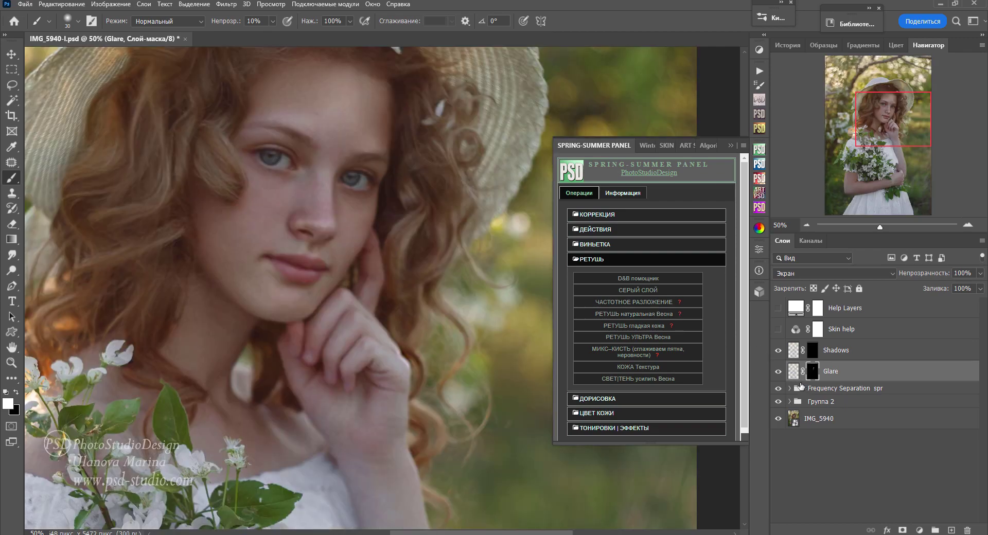
{"action": "left_click", "coordinate": [778, 371]}
{"action": "left_click", "coordinate": [792, 371]}
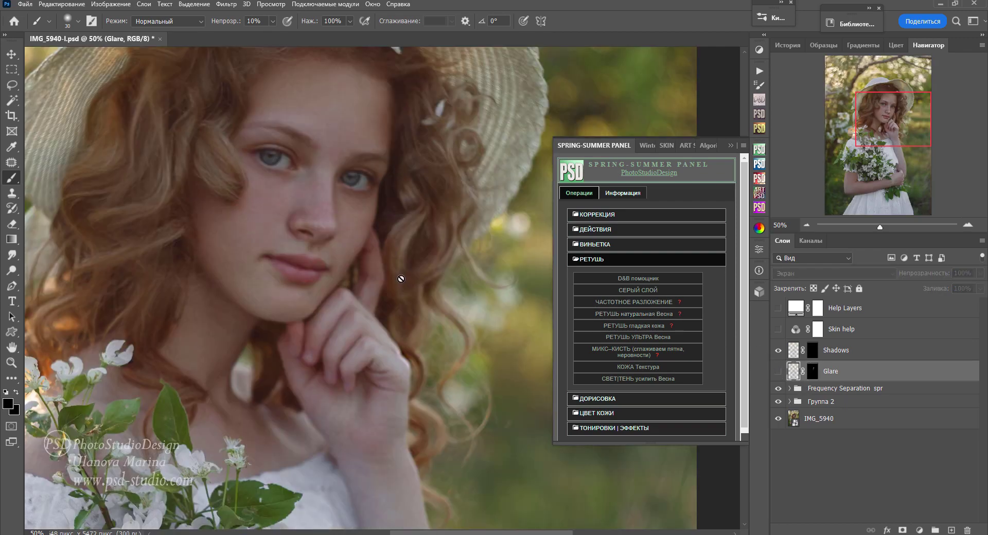
{"action": "left_click", "coordinate": [778, 372]}
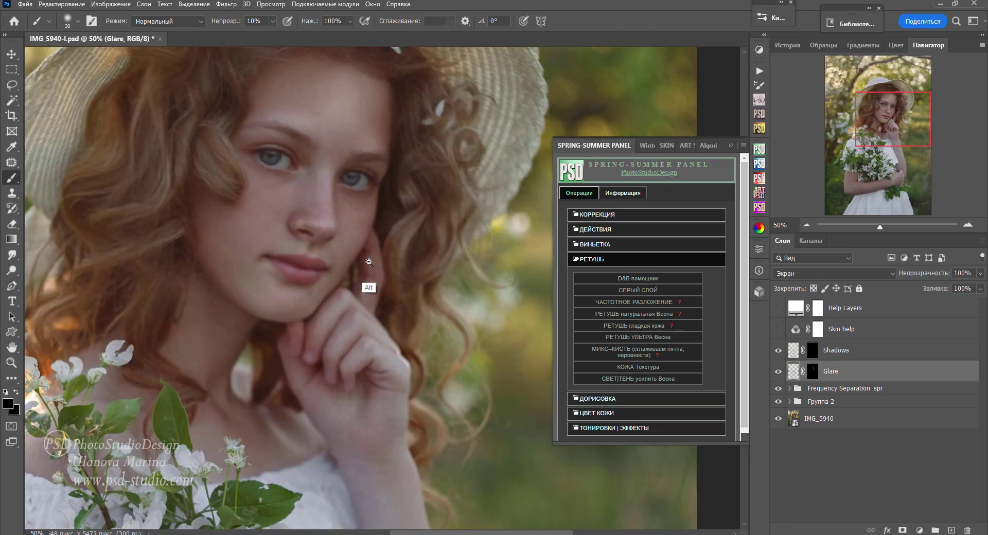
{"action": "scroll", "coordinate": [371, 265], "scroll_direction": "down", "scroll_amount": 1}
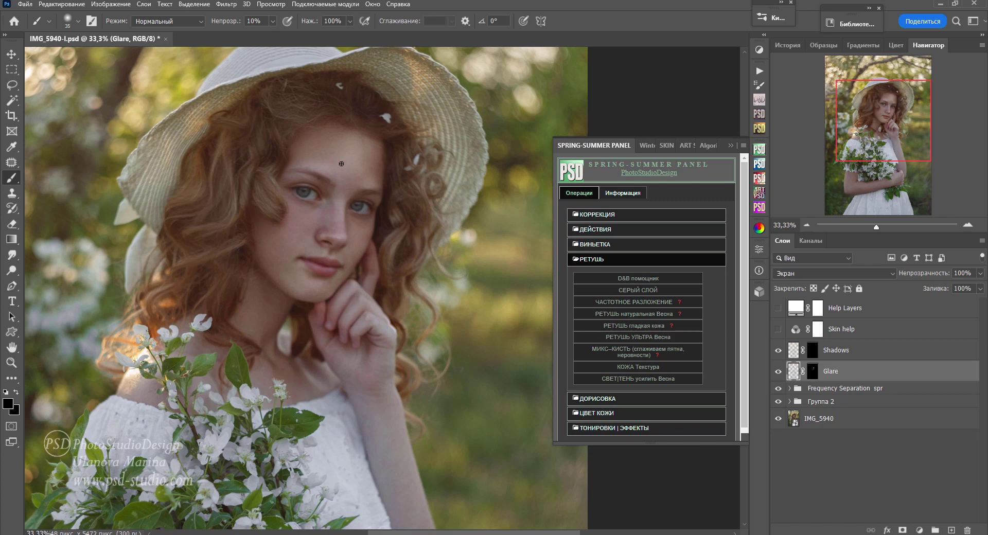
{"action": "key", "text": "bracketright"}
{"action": "key", "text": "bracketright"}
{"action": "left_click", "coordinate": [815, 374]}
{"action": "key", "text": "bracketright"}
{"action": "key", "text": "bracketright"}
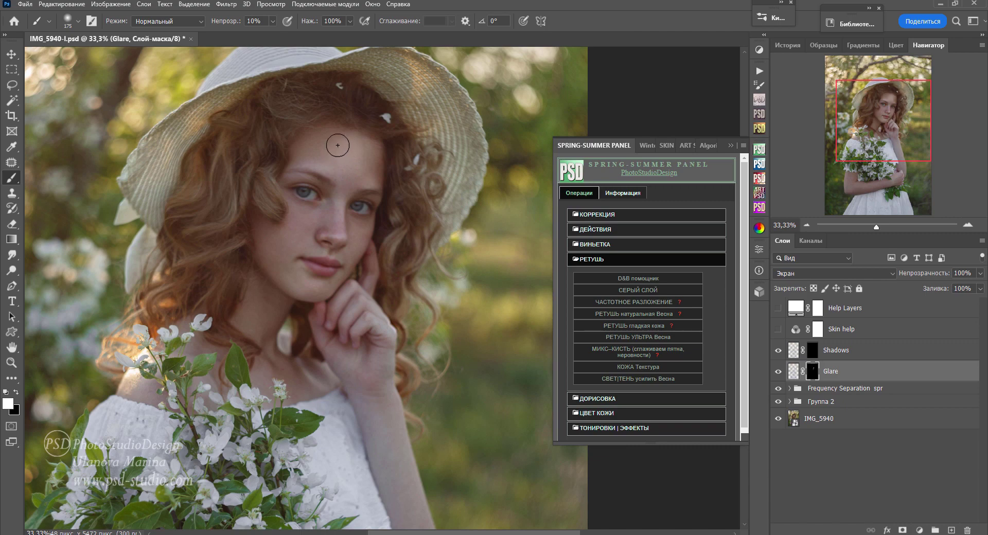
{"action": "key", "text": "bracketleft"}
{"action": "key", "text": "bracketleft"}
{"action": "key", "text": "bracketleft"}
{"action": "key", "text": "bracketleft"}
{"action": "key", "text": "bracketleft"}
{"action": "key", "text": "bracketleft"}
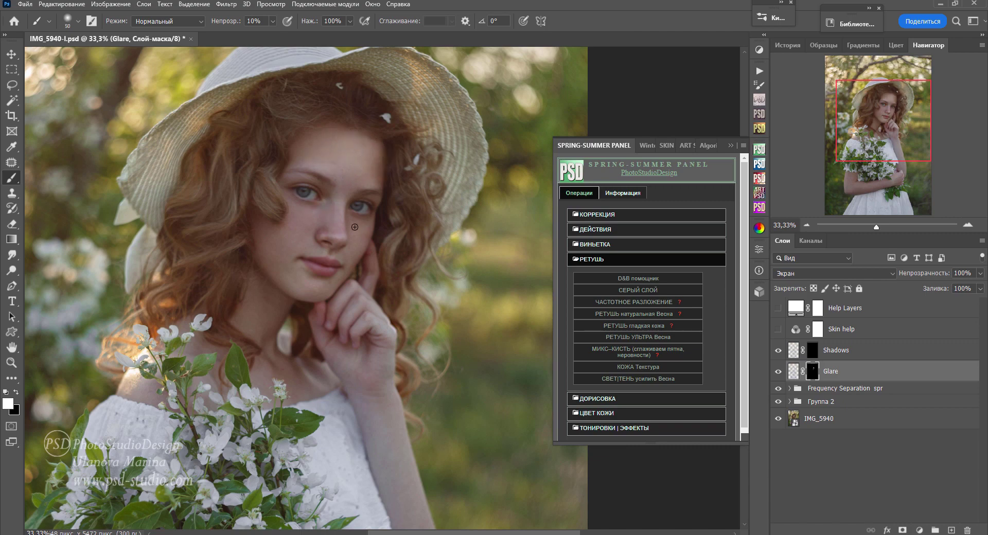
{"action": "key", "text": "bracketright"}
{"action": "key", "text": "bracketright"}
{"action": "key", "text": "bracketright"}
{"action": "key", "text": "x"}
{"action": "key", "text": "x"}
{"action": "key", "text": "bracketleft"}
{"action": "key", "text": "bracketleft"}
{"action": "key", "text": "bracketright"}
{"action": "key", "text": "bracketright"}
{"action": "key", "text": "bracketright"}
{"action": "key", "text": "bracketleft"}
{"action": "key", "text": "bracketleft"}
{"action": "key", "text": "bracketleft"}
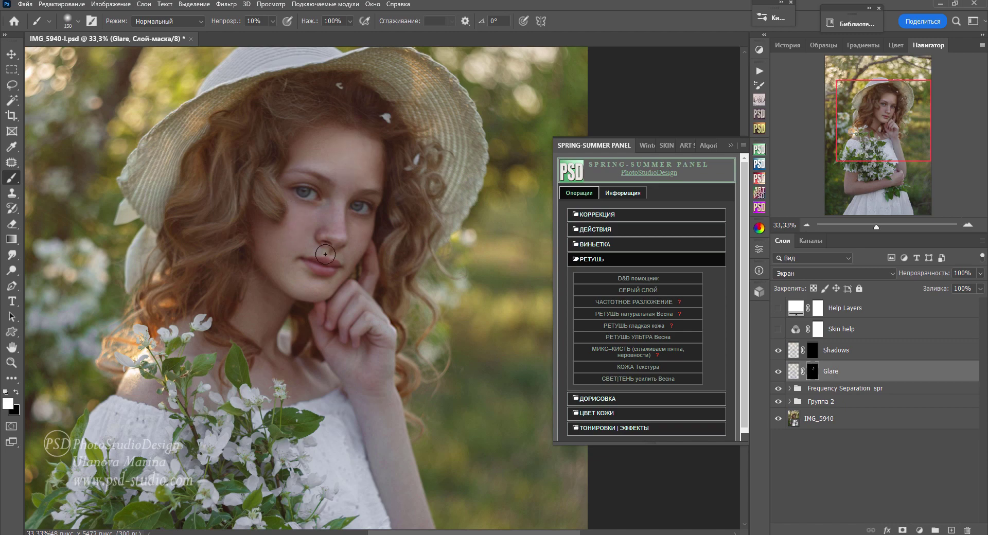
{"action": "key", "text": "bracketleft"}
{"action": "key", "text": "bracketleft"}
{"action": "key", "text": "bracketleft"}
Step: Brighten the arm highlights in the Glare mask, adjusting zoom and brush opacity
{"action": "key", "text": "bracketright"}
{"action": "key", "text": "bracketright"}
{"action": "scroll", "coordinate": [357, 382], "scroll_direction": "down", "scroll_amount": 5}
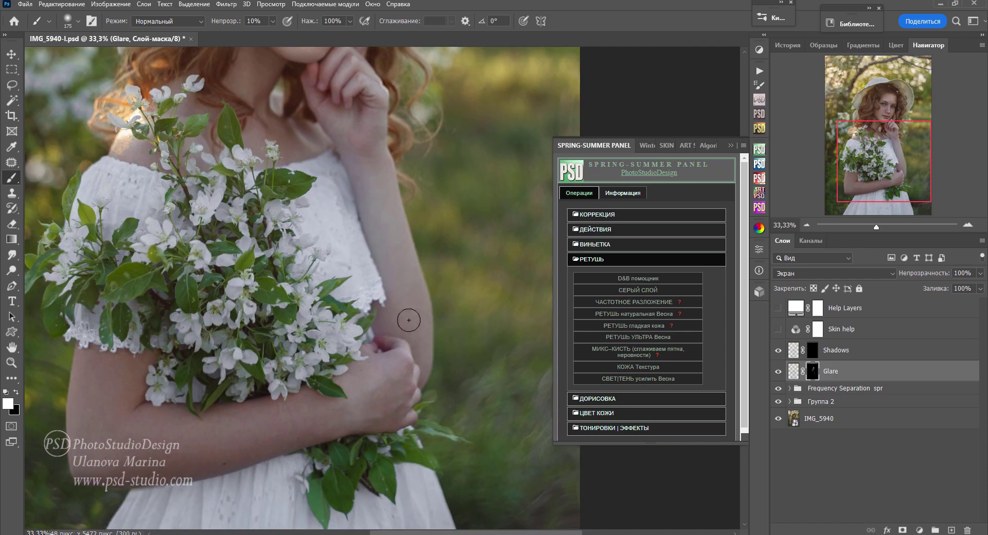
{"action": "key", "text": "bracketright"}
{"action": "key", "text": "bracketright"}
{"action": "key", "text": "bracketright"}
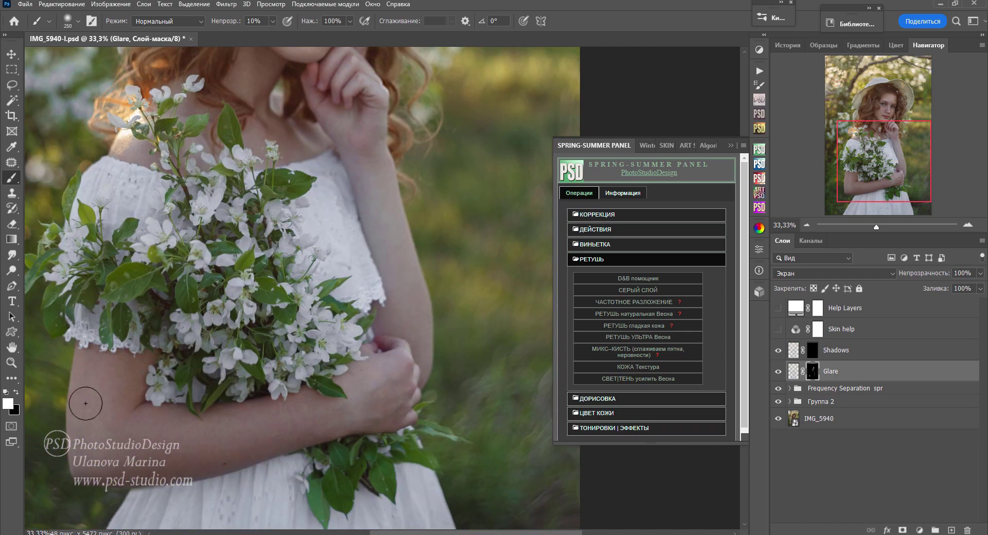
{"action": "key", "text": "bracketleft"}
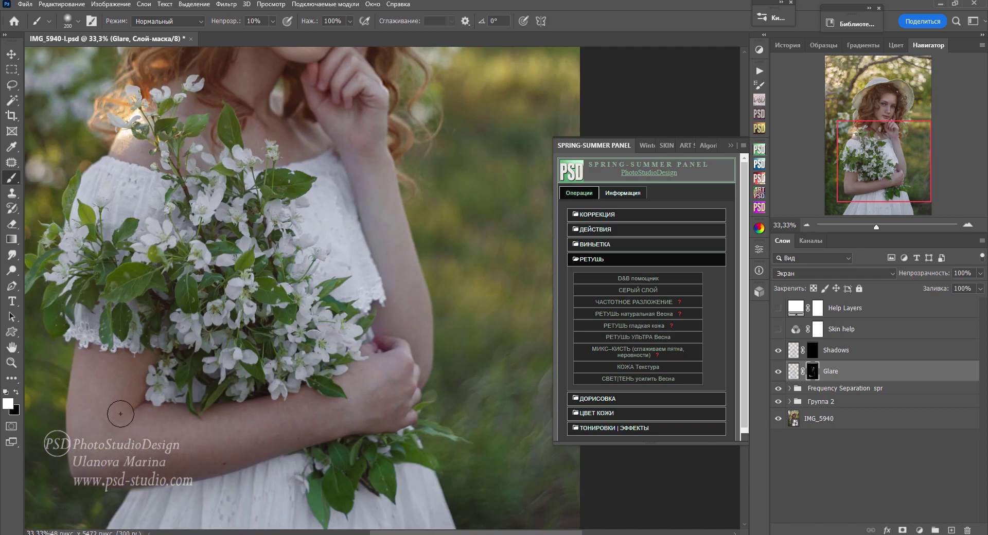
{"action": "scroll", "coordinate": [364, 379], "scroll_direction": "up", "scroll_amount": 5}
{"action": "key", "text": "ctrl+minus"}
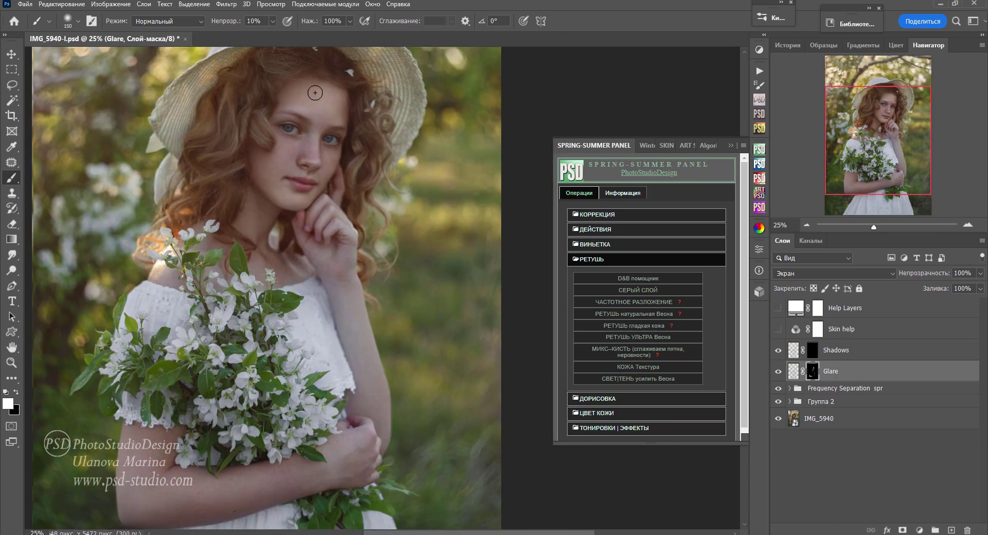
{"action": "key", "text": "bracketleft"}
{"action": "key", "text": "x"}
{"action": "key", "text": "x"}
{"action": "key", "text": "ctrl+plus"}
{"action": "key", "text": "ctrl+plus"}
{"action": "key", "text": "ctrl+plus"}
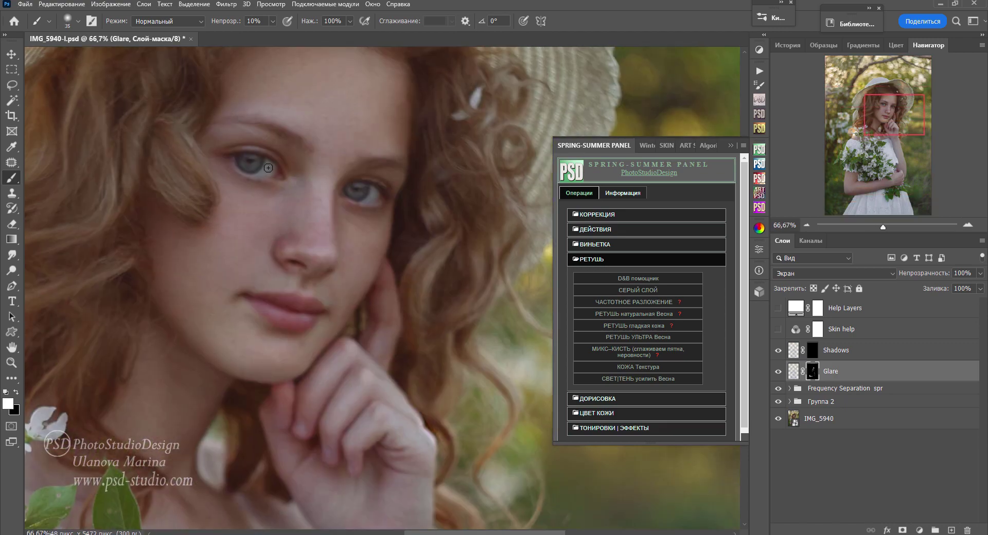
{"action": "key", "text": "bracketleft"}
{"action": "key", "text": "bracketleft"}
{"action": "key", "text": "bracketleft"}
{"action": "key", "text": "3"}
{"action": "key", "text": "bracketright"}
{"action": "key", "text": "bracketright"}
{"action": "key", "text": "bracketright"}
{"action": "key", "text": "0"}
{"action": "left_click", "coordinate": [874, 349]}
{"action": "key", "text": "bracketleft"}
{"action": "key", "text": "bracketleft"}
Step: Darken the shadows around the eyes in the Shadows mask with a small 20% brush
{"action": "scroll", "coordinate": [272, 216], "scroll_direction": "up", "scroll_amount": 1}
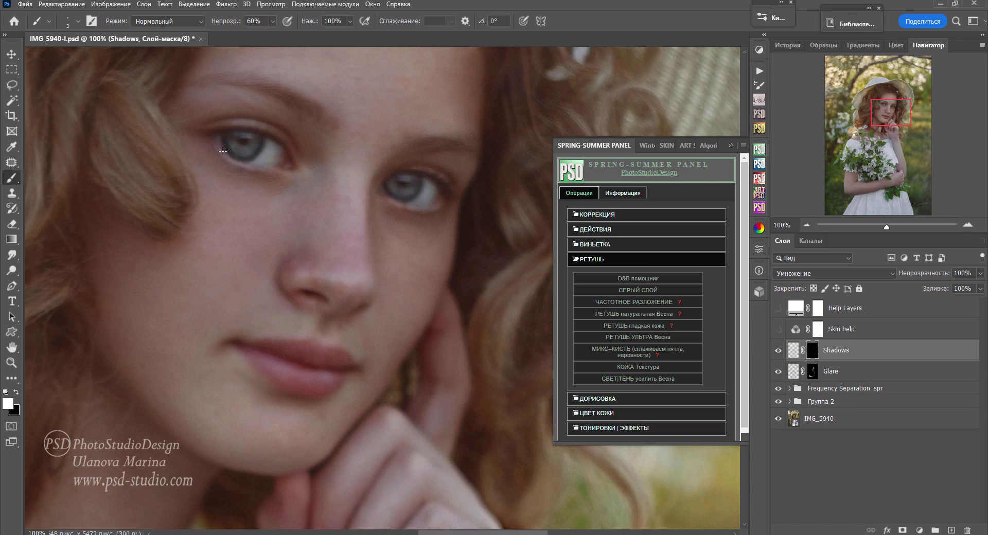
{"action": "key", "text": "x"}
{"action": "key", "text": "bracketright"}
{"action": "key", "text": "bracketright"}
{"action": "key", "text": "bracketright"}
{"action": "key", "text": "2"}
{"action": "key", "text": "x"}
{"action": "key", "text": "bracketleft"}
{"action": "key", "text": "bracketleft"}
{"action": "key", "text": "bracketleft"}
{"action": "key", "text": "bracketright"}
{"action": "key", "text": "bracketright"}
{"action": "key", "text": "bracketright"}
{"action": "key", "text": "bracketleft"}
Step: Touch up lip highlights in the Glare mask and zoom out to the whole photo
{"action": "key", "text": "bracketleft"}
{"action": "key", "text": "alt+bracketleft"}
{"action": "key", "text": "bracketleft"}
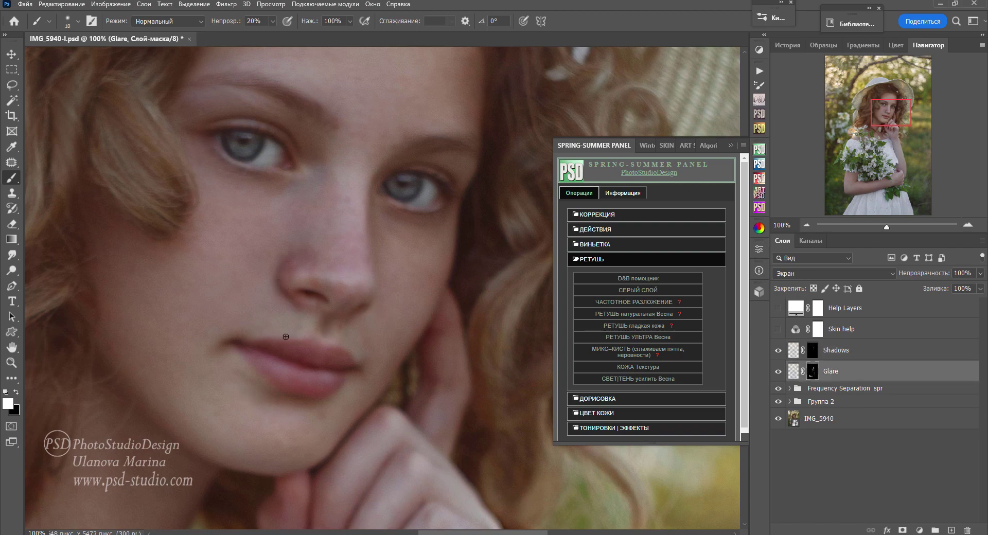
{"action": "key", "text": "bracketleft"}
{"action": "key", "text": "bracketright"}
{"action": "key", "text": "bracketright"}
{"action": "key", "text": "bracketright"}
{"action": "key", "text": "ctrl+minus"}
{"action": "key", "text": "ctrl+minus"}
{"action": "key", "text": "ctrl+minus"}
{"action": "key", "text": "ctrl+minus"}
Step: Compare Glare and the original IMG_5940 layer against the retouch, then expand the ЦВЕТ КОЖИ list
{"action": "left_click", "coordinate": [777, 371]}
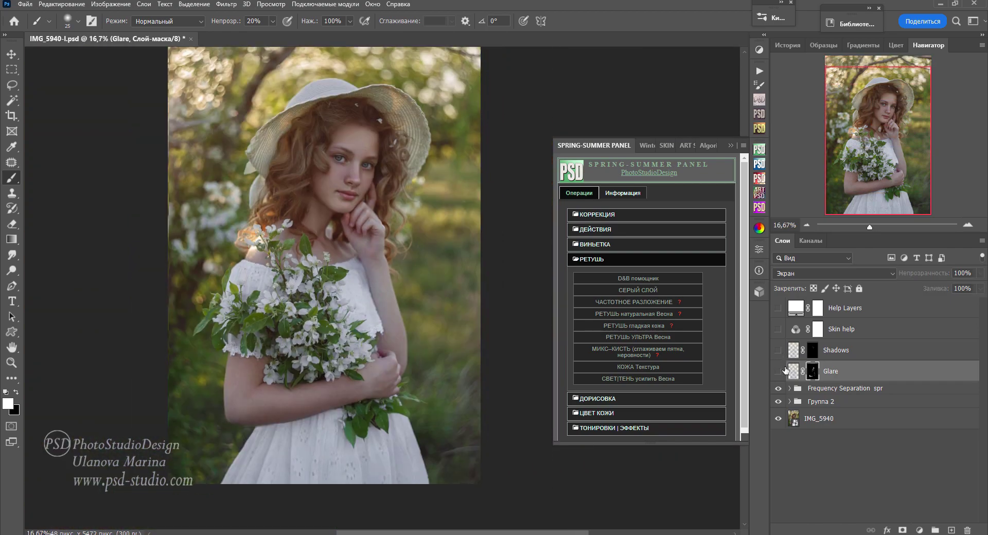
{"action": "left_click", "coordinate": [778, 371]}
{"action": "left_click", "coordinate": [778, 418], "text": "alt"}
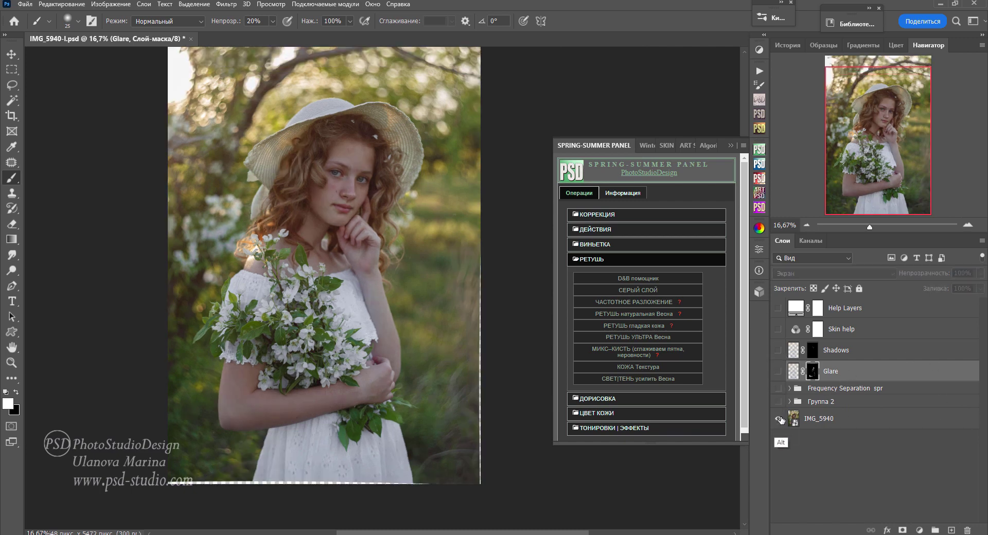
{"action": "left_click", "coordinate": [778, 420], "text": "alt"}
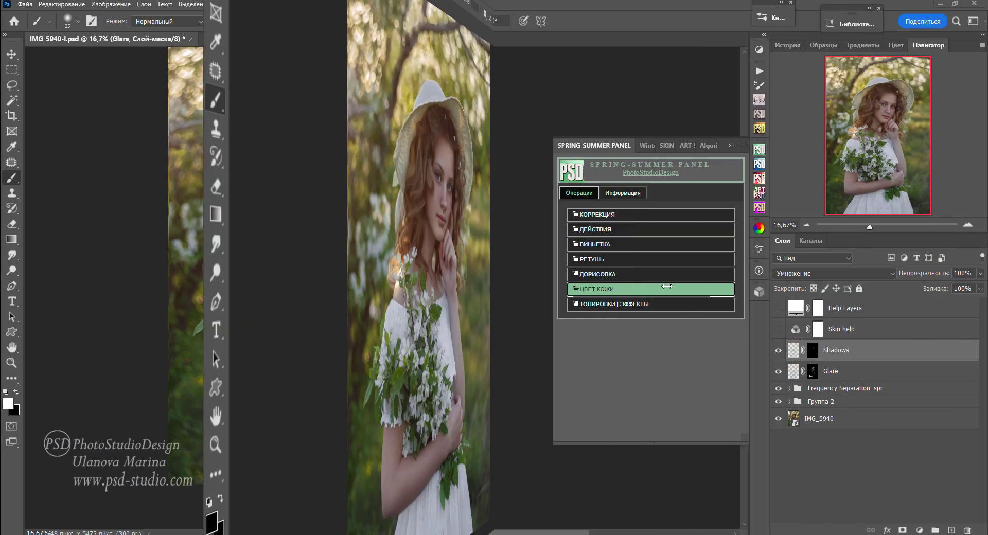
{"action": "left_click", "coordinate": [667, 286]}
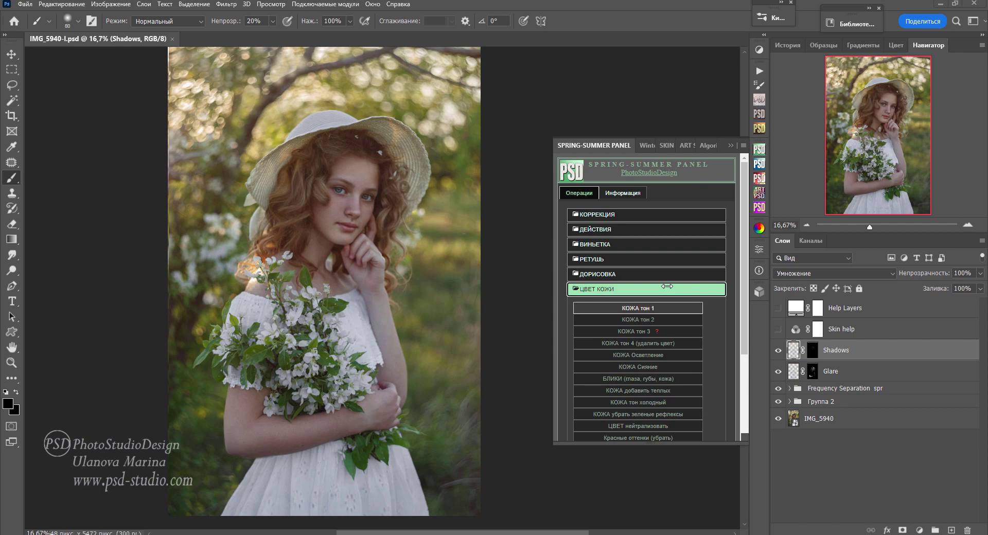
Step: Apply the КОЖА тон 1, 2 and 3 spring skin-tone groups
{"action": "key", "text": "Return"}
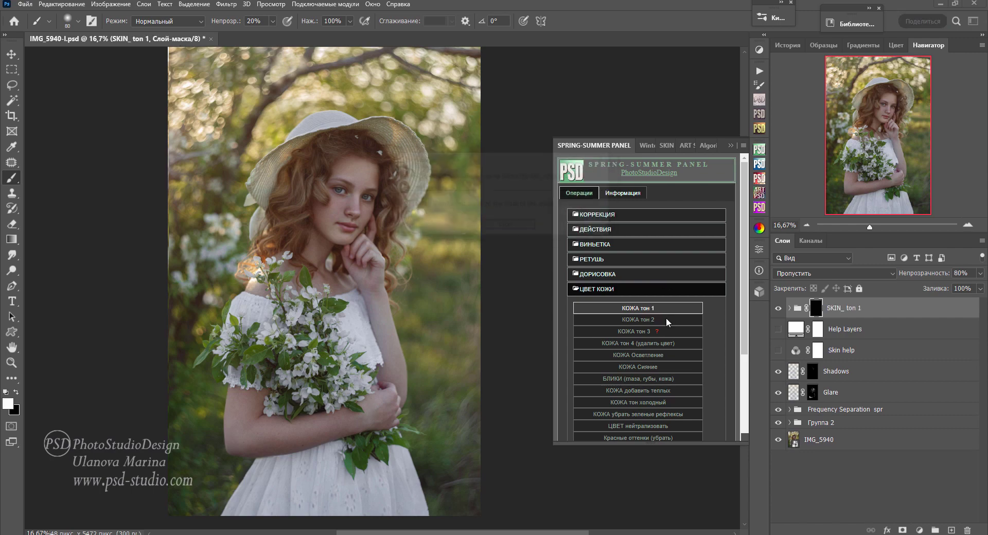
{"action": "left_click", "coordinate": [665, 317]}
{"action": "key", "text": "Return"}
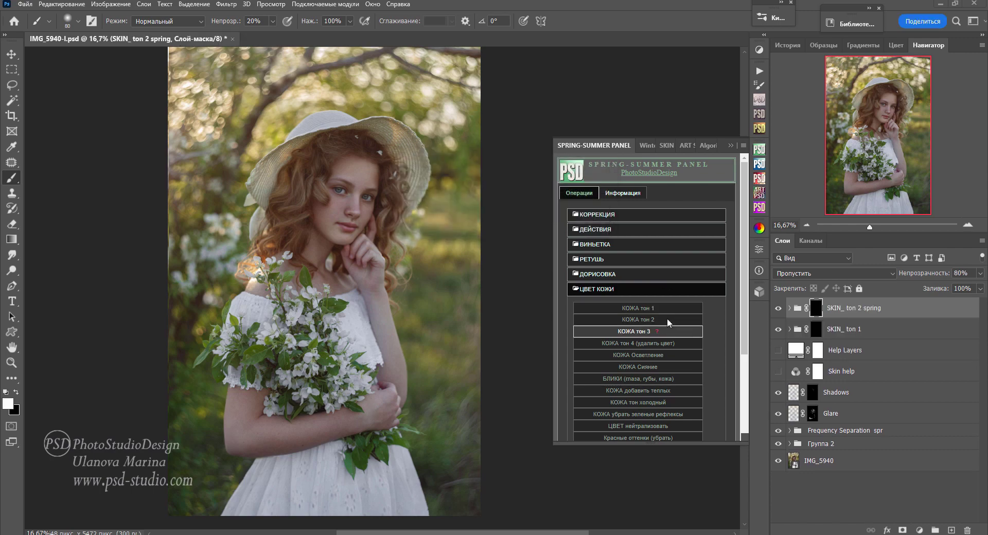
{"action": "left_click", "coordinate": [667, 318]}
{"action": "key", "text": "Return"}
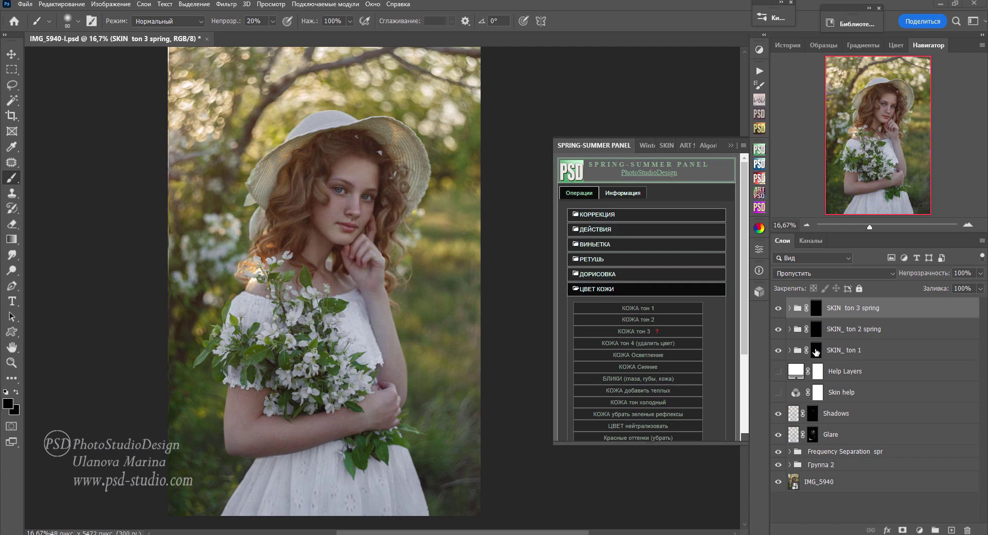
Step: Paint the SKIN_ ton 1 mask white from forehead down to the hand with a 300 brush
{"action": "left_click", "coordinate": [815, 352]}
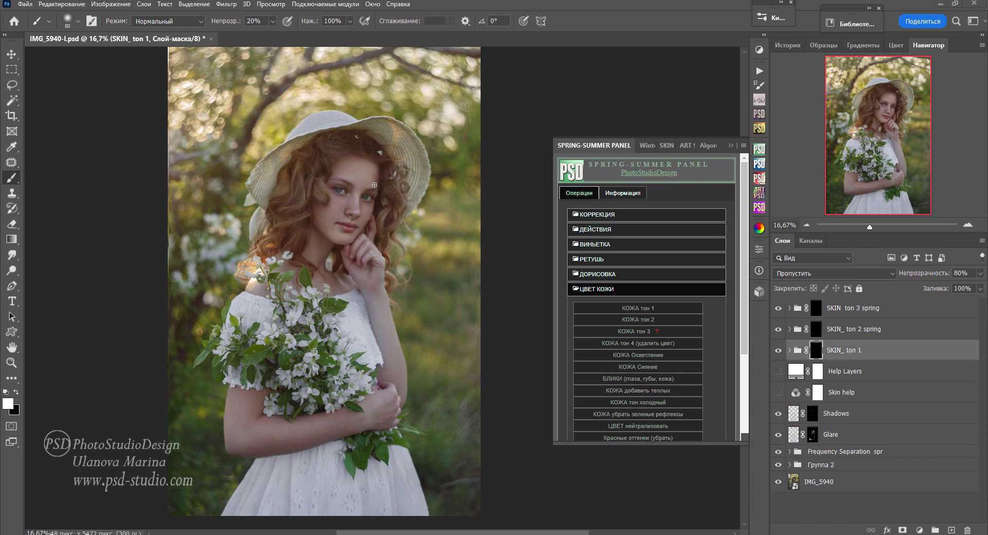
{"action": "key", "text": "bracketright"}
{"action": "key", "text": "bracketright"}
{"action": "key", "text": "bracketright"}
{"action": "left_click_drag", "start_coordinate": [360, 172], "coordinate": [321, 230]}
{"action": "mouse_move", "coordinate": [321, 231]}
{"action": "left_mouse_down"}
{"action": "mouse_move", "coordinate": [362, 252]}
{"action": "mouse_move", "coordinate": [390, 398]}
{"action": "left_mouse_up"}
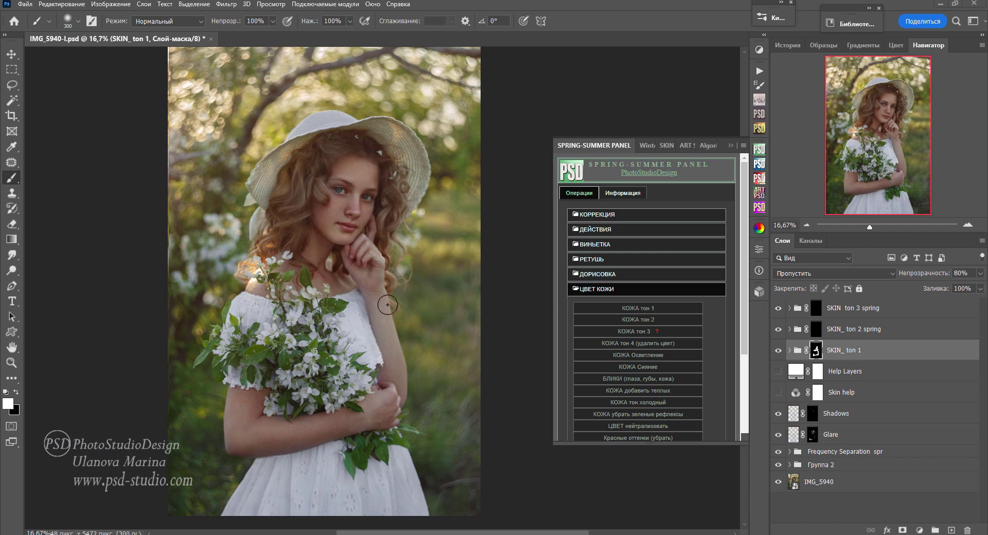
Step: Copy the mask to ton 2 and ton 3, compare the tones, and delete ton 1 and ton 2
{"action": "key", "text": "alt"}
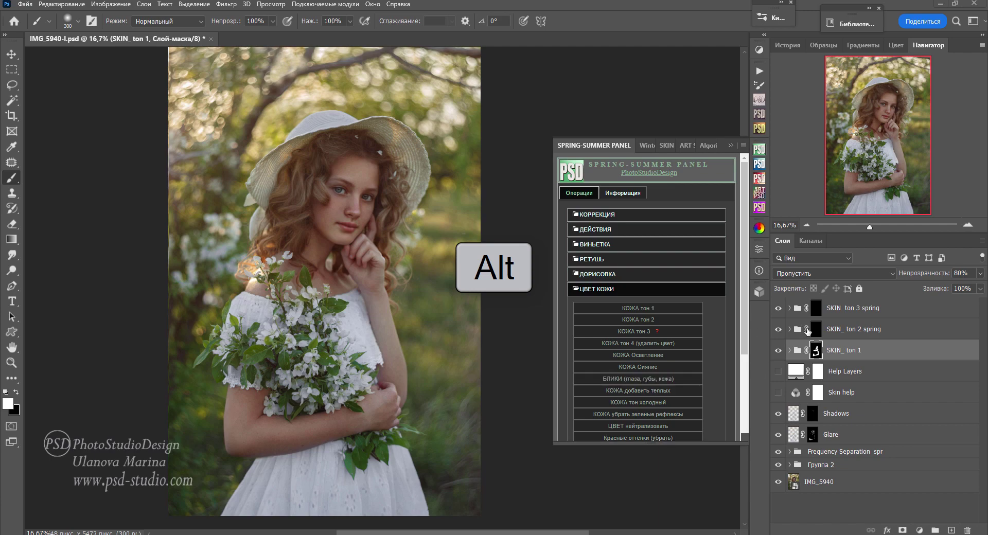
{"action": "mouse_move", "coordinate": [822, 353]}
{"action": "left_mouse_down"}
{"action": "mouse_move", "coordinate": [816, 329]}
{"action": "mouse_move", "coordinate": [816, 350]}
{"action": "left_mouse_up"}
{"action": "left_click", "coordinate": [778, 350]}
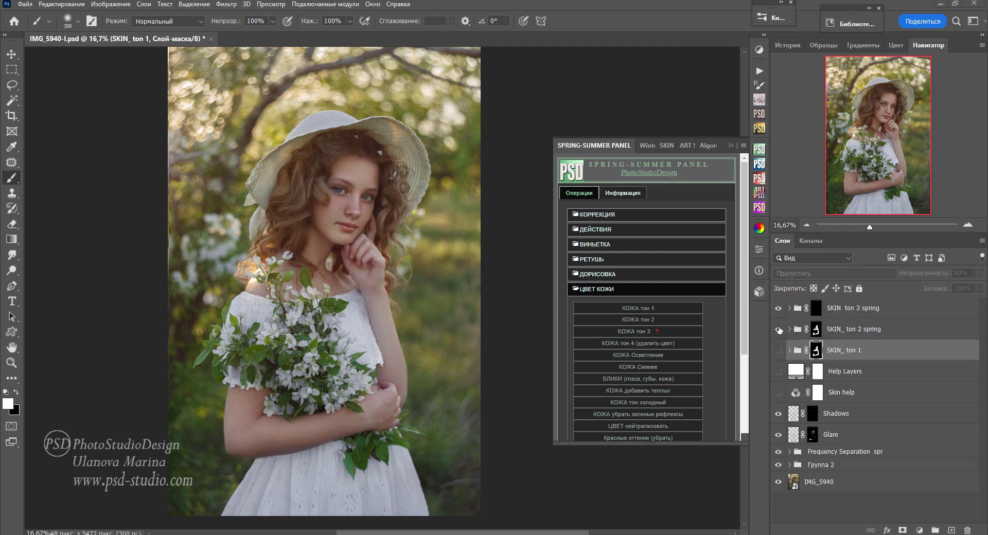
{"action": "left_click", "coordinate": [778, 330]}
{"action": "mouse_move", "coordinate": [818, 333]}
{"action": "left_mouse_down"}
{"action": "mouse_move", "coordinate": [819, 307]}
{"action": "mouse_move", "coordinate": [809, 315]}
{"action": "left_mouse_up"}
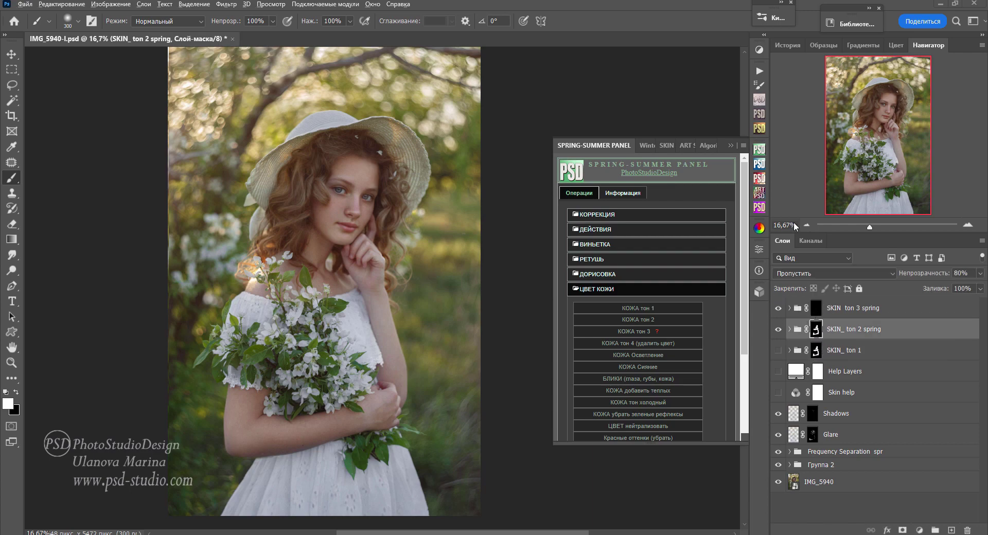
{"action": "left_click_drag", "start_coordinate": [816, 330], "coordinate": [817, 309]}
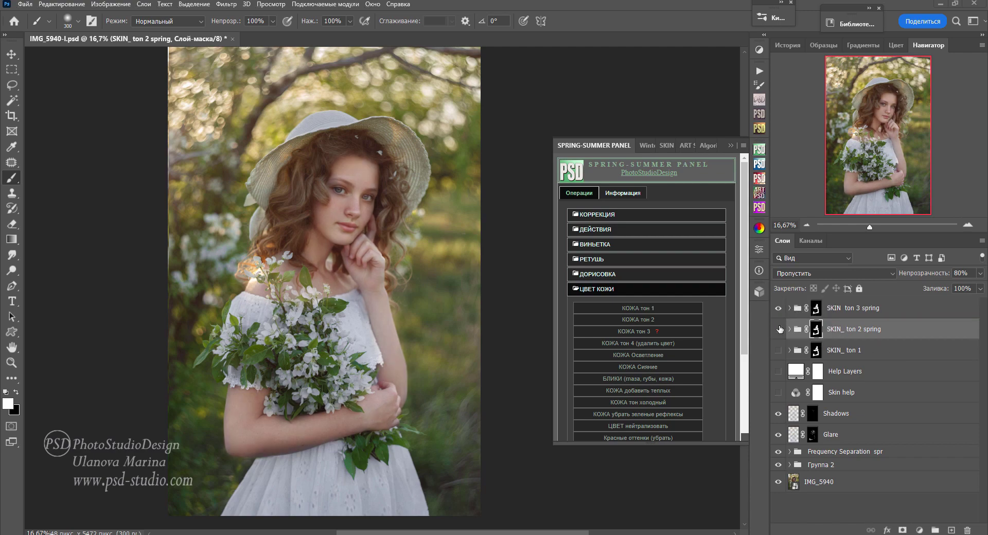
{"action": "left_click", "coordinate": [778, 329]}
{"action": "scroll", "coordinate": [367, 413], "scroll_direction": "down", "scroll_amount": 2}
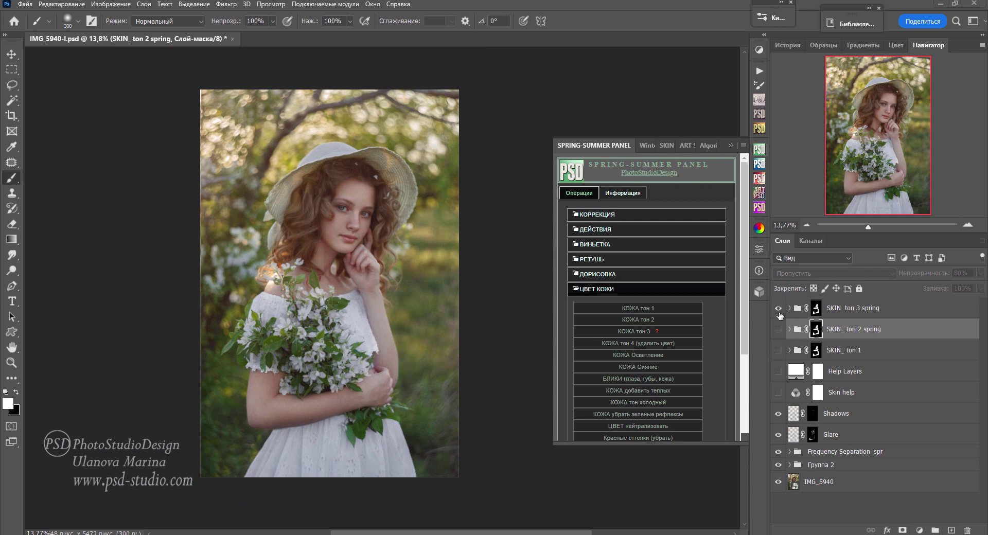
{"action": "left_click", "coordinate": [778, 330]}
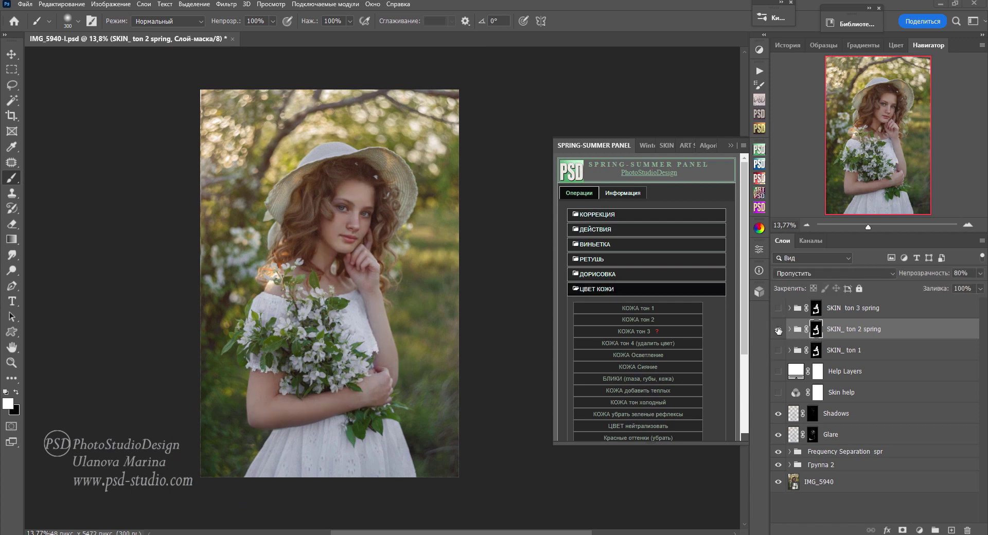
{"action": "left_click", "coordinate": [779, 328]}
{"action": "left_click", "coordinate": [778, 308]}
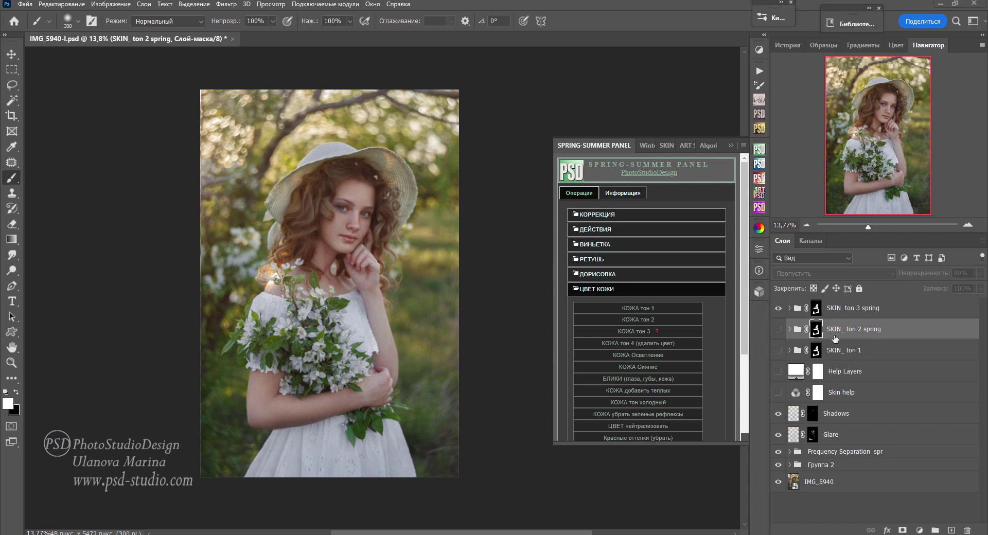
{"action": "key", "text": "Delete"}
{"action": "key", "text": "Delete"}
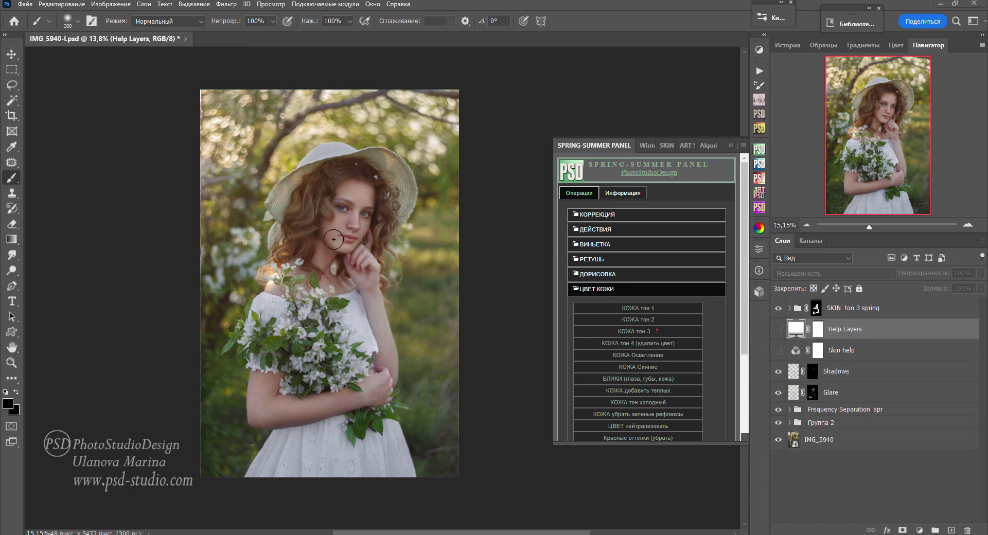
Step: Reveal the SKIN ton 3 spring tone over the top-left hair by painting its mask white at size 175
{"action": "scroll", "coordinate": [334, 239], "scroll_direction": "up", "scroll_amount": 3}
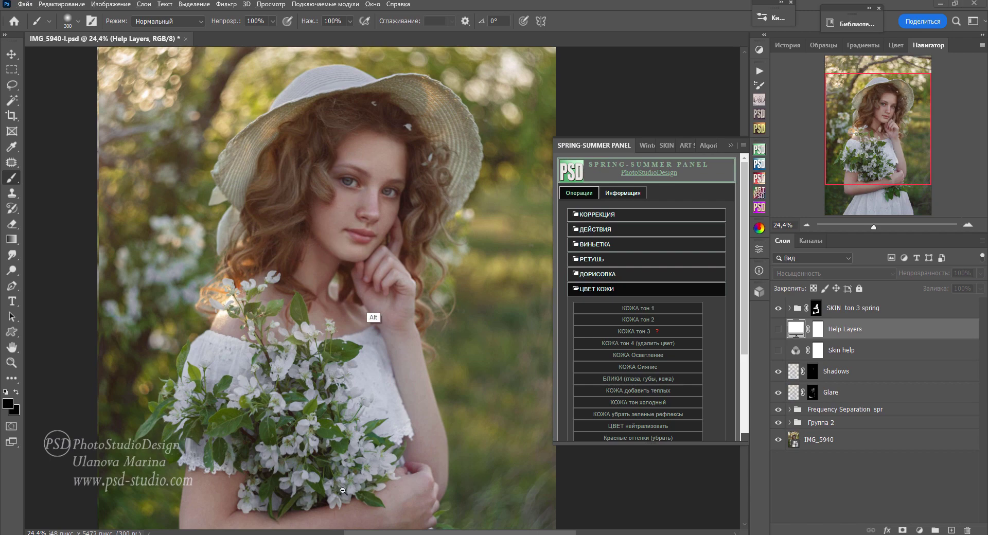
{"action": "scroll", "coordinate": [358, 344], "scroll_direction": "down", "scroll_amount": 3}
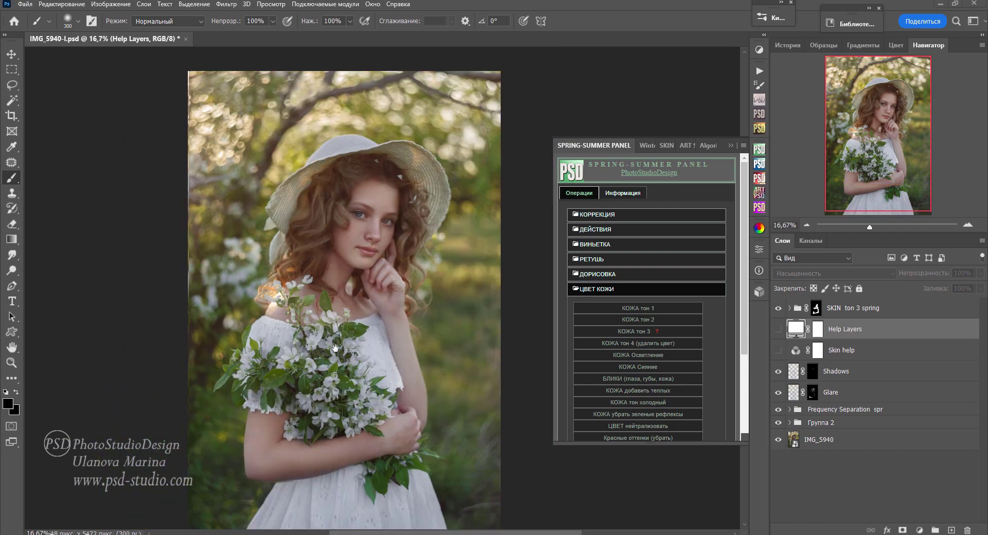
{"action": "scroll", "coordinate": [354, 355], "scroll_direction": "up", "scroll_amount": 1}
{"action": "left_click", "coordinate": [817, 308]}
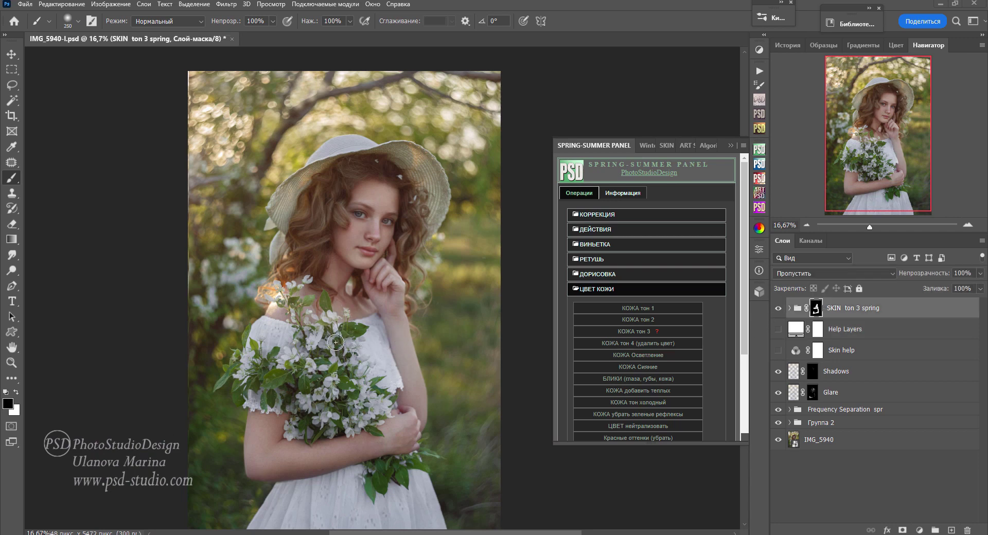
{"action": "key", "text": "bracketleft"}
{"action": "key", "text": "bracketleft"}
{"action": "key", "text": "bracketleft"}
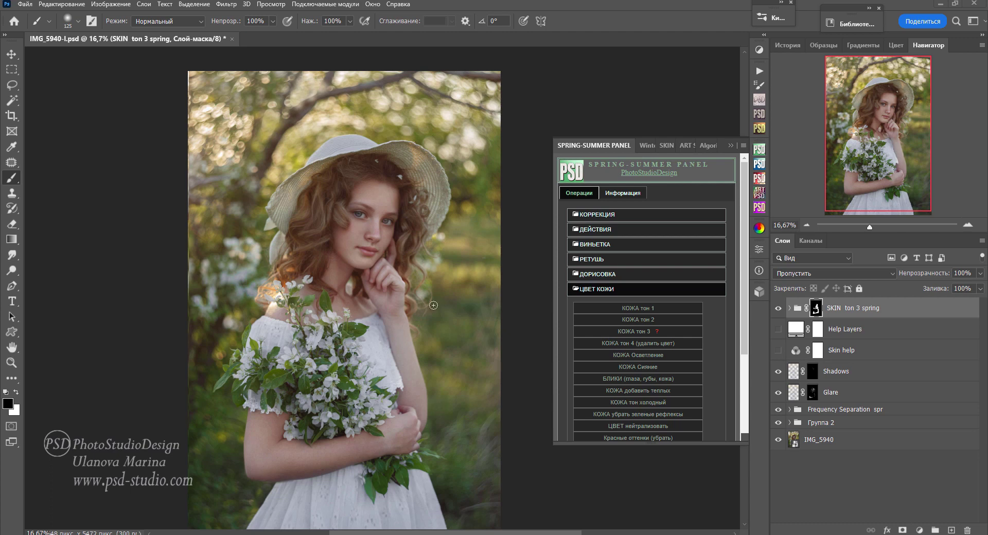
{"action": "key", "text": "x"}
{"action": "key", "text": "x"}
{"action": "key", "text": "x"}
{"action": "key", "text": "bracketright"}
{"action": "key", "text": "bracketright"}
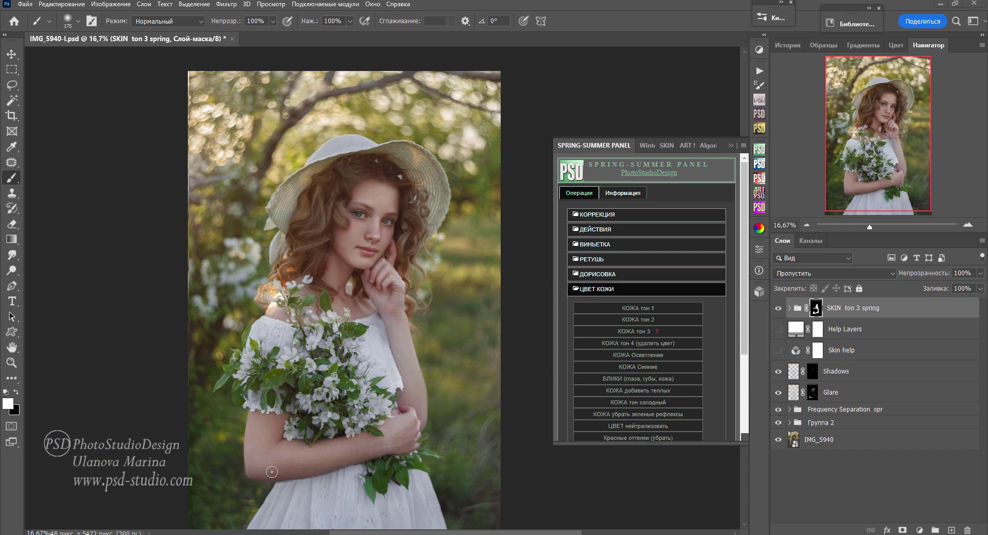
{"action": "left_click_drag", "start_coordinate": [342, 169], "coordinate": [373, 164]}
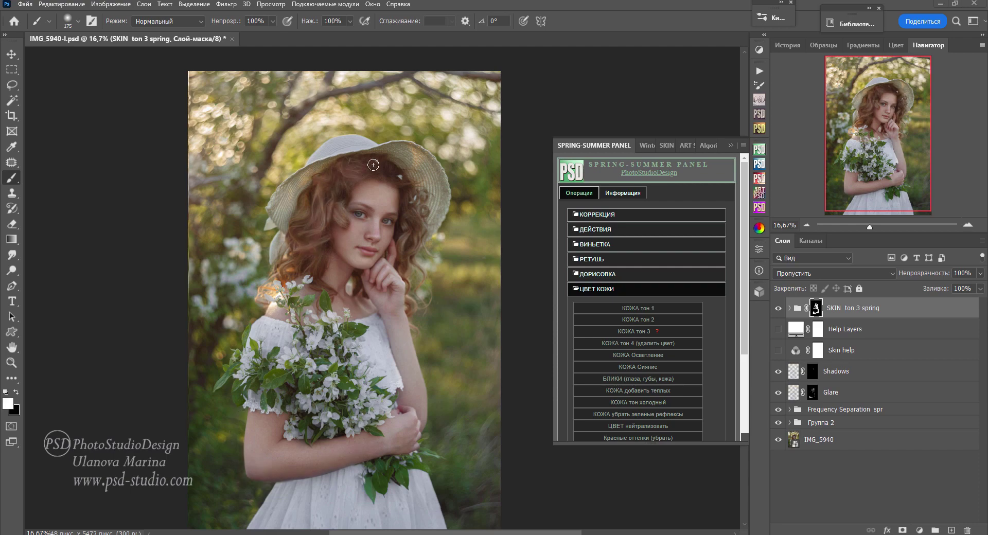
{"action": "key", "text": "bracketleft"}
{"action": "key", "text": "bracketleft"}
Step: Refine the face and hairline mask edges, alternating black and white at 50% then 100% opacity
{"action": "key", "text": "x"}
{"action": "key", "text": "5"}
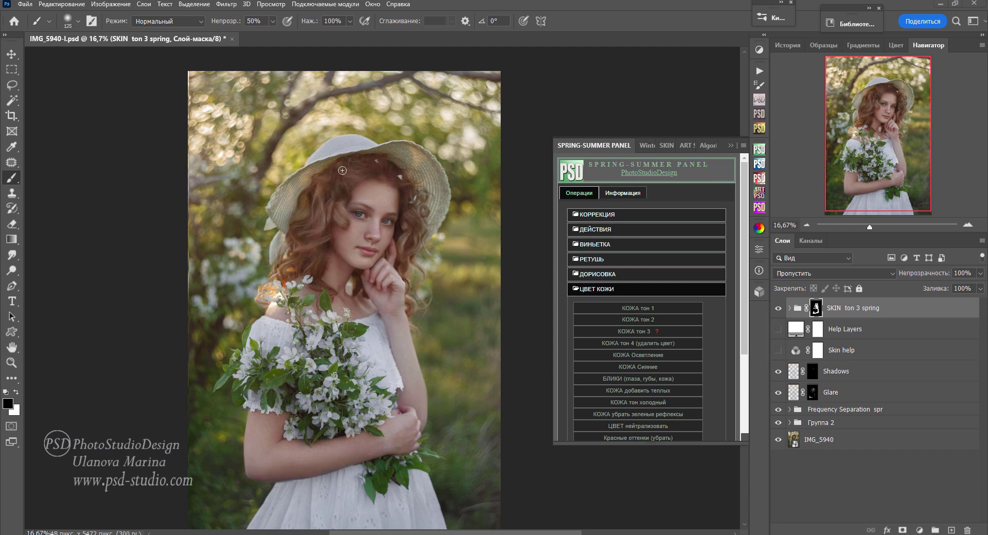
{"action": "key", "text": "x"}
{"action": "scroll", "coordinate": [378, 259], "scroll_direction": "up", "scroll_amount": 2}
{"action": "key", "text": "x"}
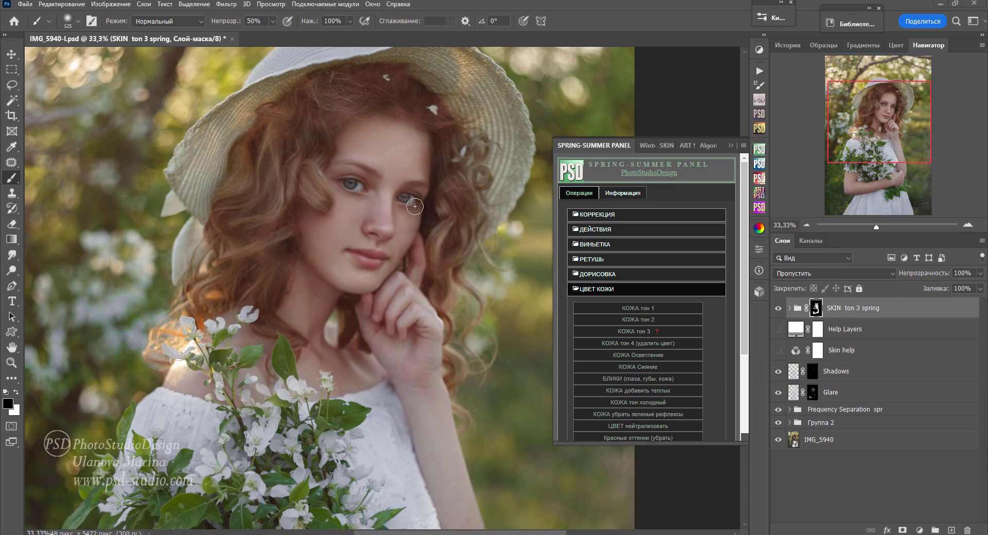
{"action": "key", "text": "x"}
{"action": "key", "text": "0"}
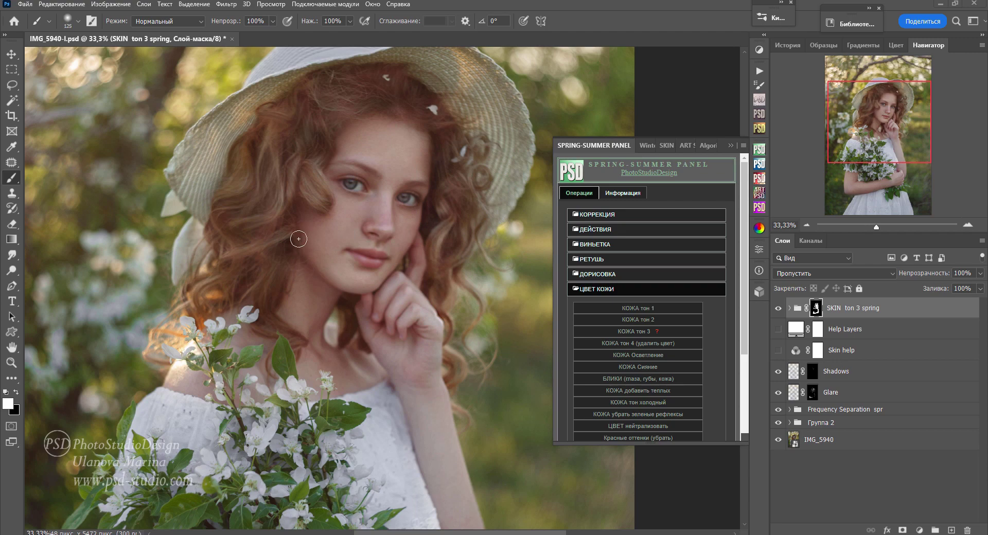
{"action": "key", "text": "bracketleft"}
{"action": "key", "text": "bracketleft"}
{"action": "key", "text": "bracketleft"}
{"action": "key", "text": "x"}
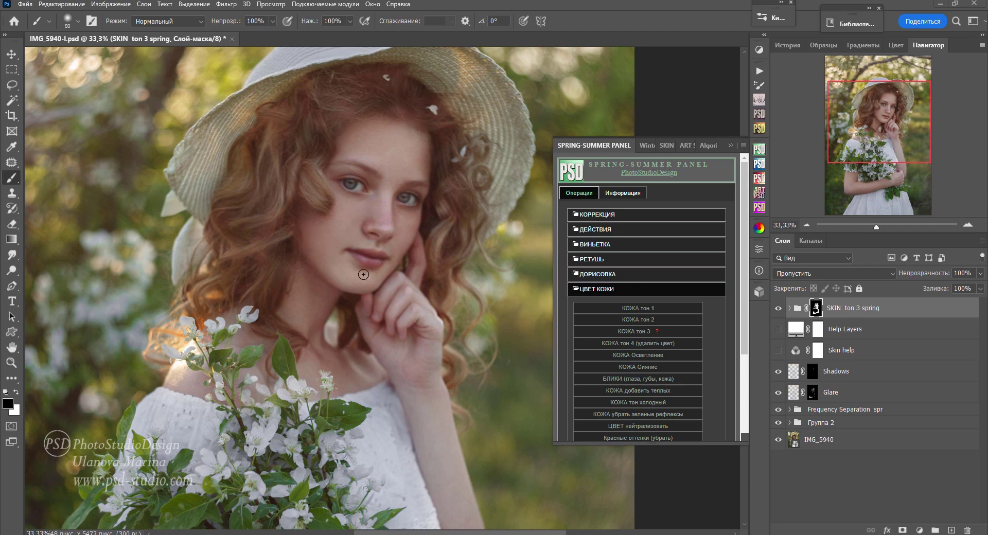
{"action": "scroll", "coordinate": [424, 249], "scroll_direction": "down", "scroll_amount": 2}
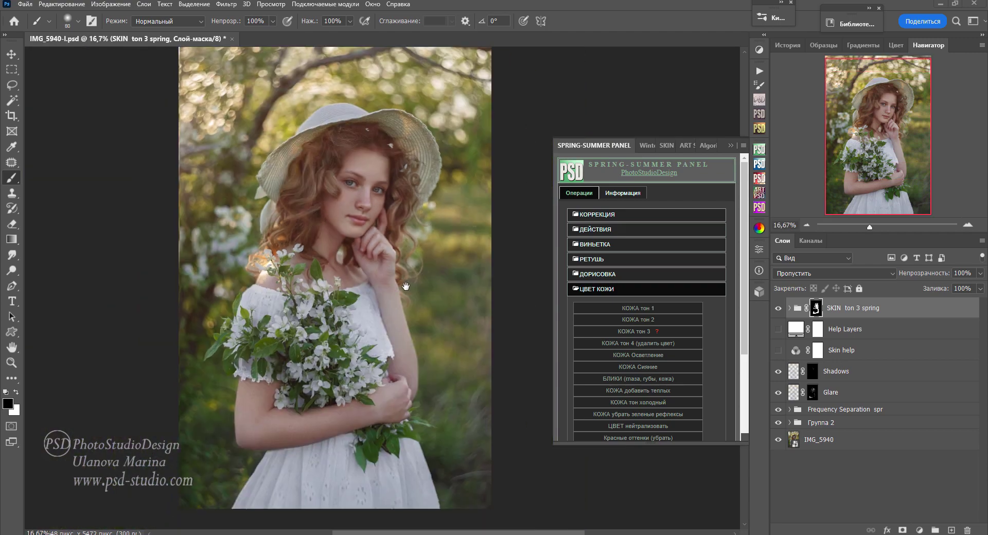
Step: Group Help Layers and Skin help into Группа 3, move it to the top, hide it, and select SKIN ton 3 spring mask
{"action": "left_click", "coordinate": [853, 330]}
{"action": "left_click", "coordinate": [849, 352], "text": "shift"}
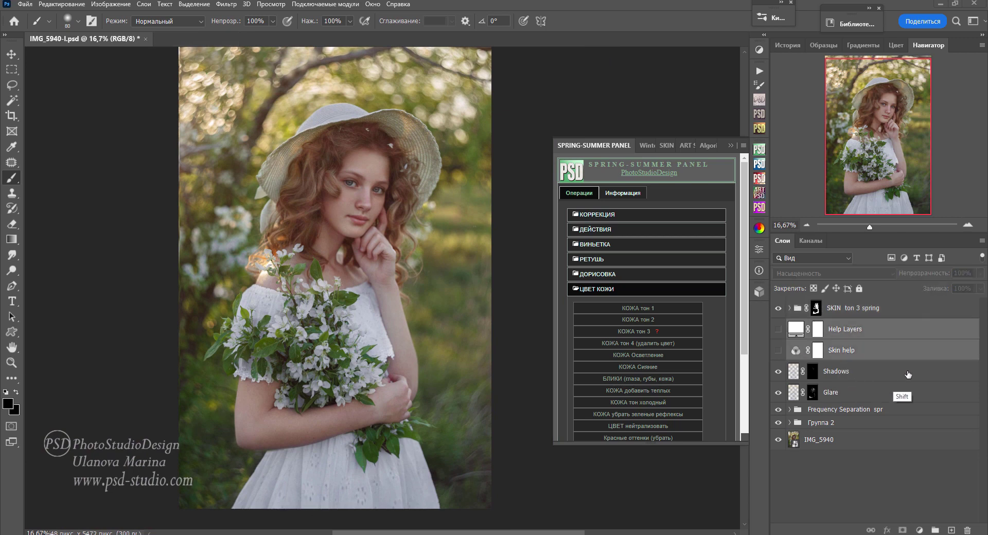
{"action": "left_click", "coordinate": [935, 529]}
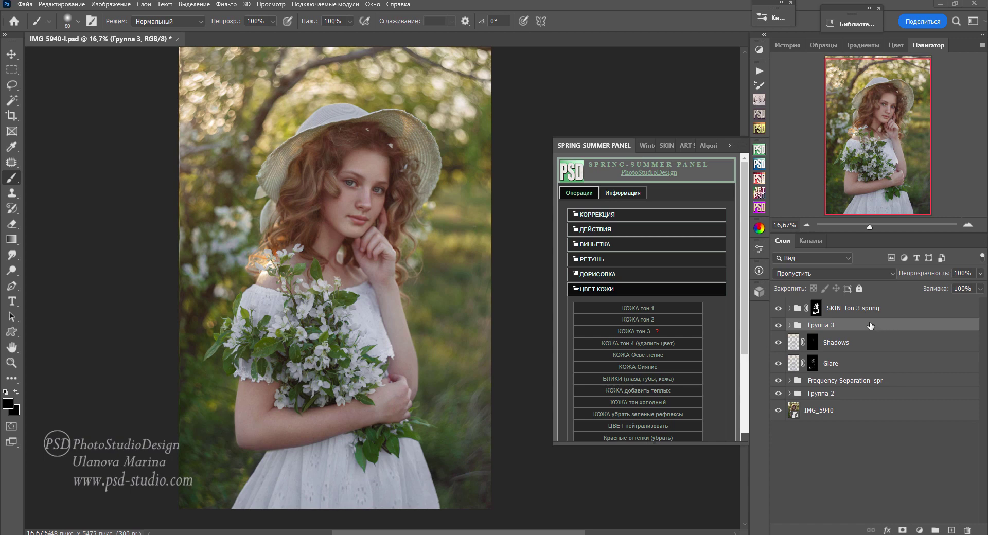
{"action": "left_click_drag", "start_coordinate": [869, 325], "coordinate": [862, 299]}
{"action": "left_click", "coordinate": [778, 304]}
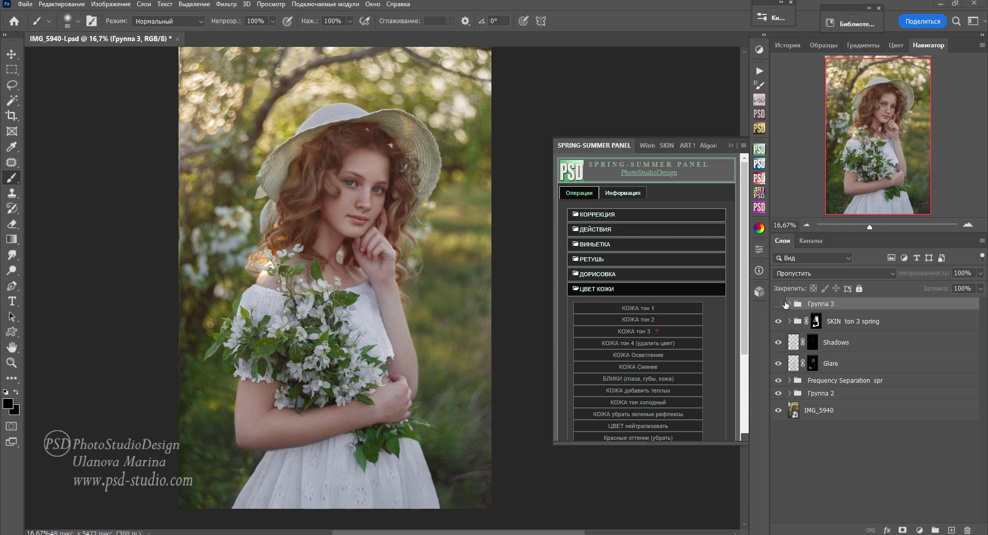
{"action": "left_click", "coordinate": [882, 322]}
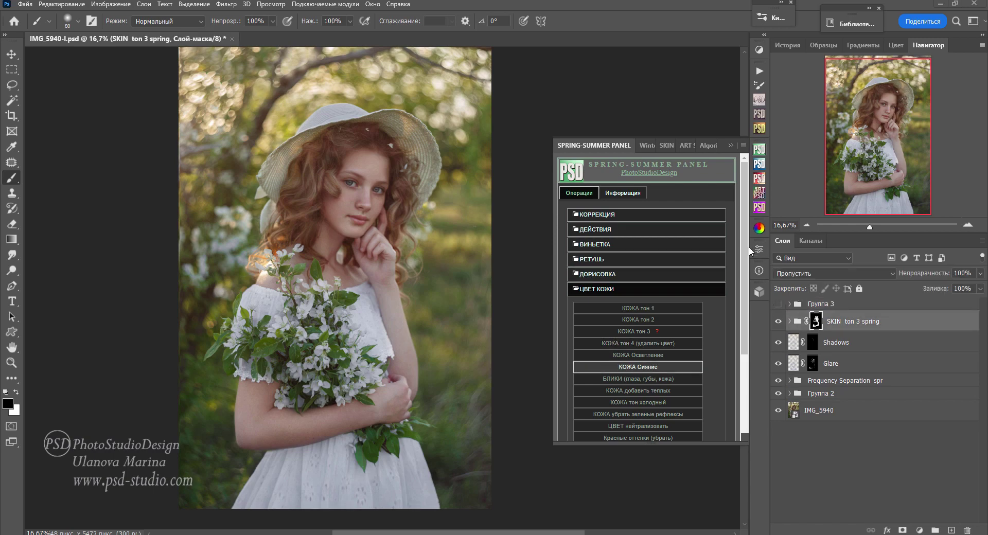
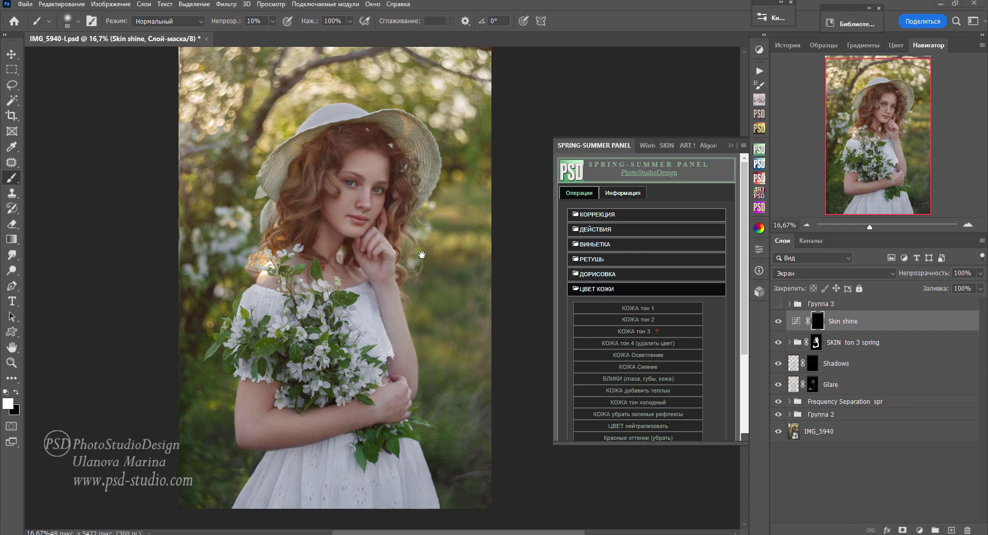
Step: Zoom in on the face and brighten the nose, cheek and chin with a 175 px brush
{"action": "left_click", "coordinate": [397, 269]}
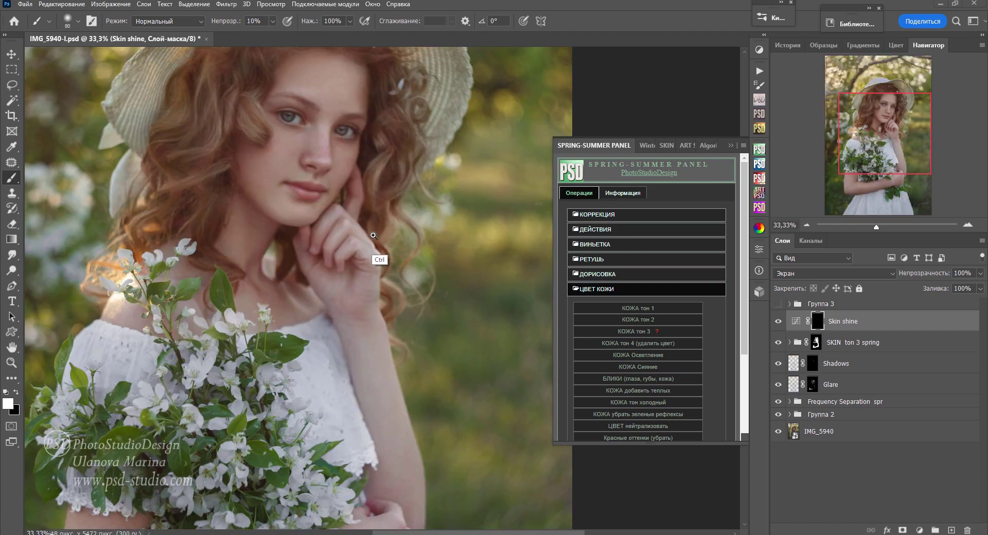
{"action": "mouse_move", "coordinate": [379, 257]}
{"action": "left_mouse_down"}
{"action": "mouse_move", "coordinate": [351, 298]}
{"action": "mouse_move", "coordinate": [353, 313]}
{"action": "left_mouse_up"}
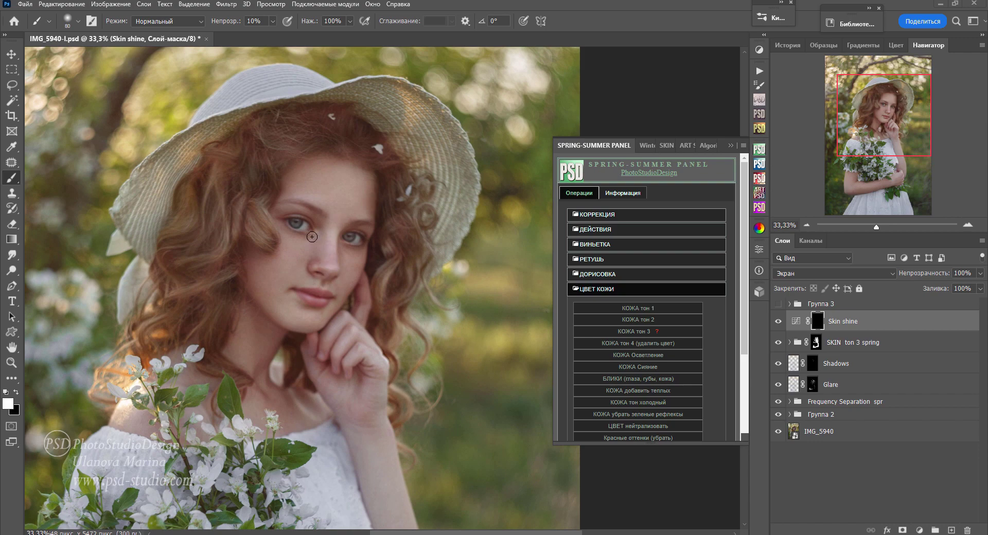
{"action": "key", "text": "bracketright"}
{"action": "key", "text": "bracketright"}
{"action": "key", "text": "bracketright"}
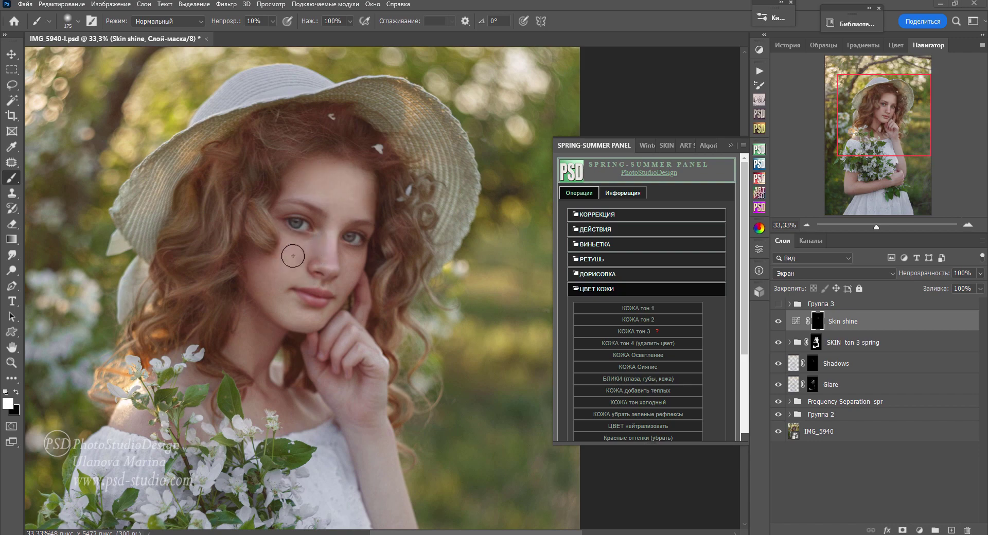
{"action": "mouse_move", "coordinate": [328, 277]}
{"action": "left_mouse_down"}
{"action": "mouse_move", "coordinate": [346, 264]}
{"action": "mouse_move", "coordinate": [274, 280]}
{"action": "mouse_move", "coordinate": [270, 267]}
{"action": "mouse_move", "coordinate": [298, 333]}
{"action": "left_mouse_up"}
Step: Brighten the raised hand and arms with a 300 px brush, then set brush opacity to 50%
{"action": "key", "text": "ctrl+minus"}
{"action": "key", "text": "ctrl+minus"}
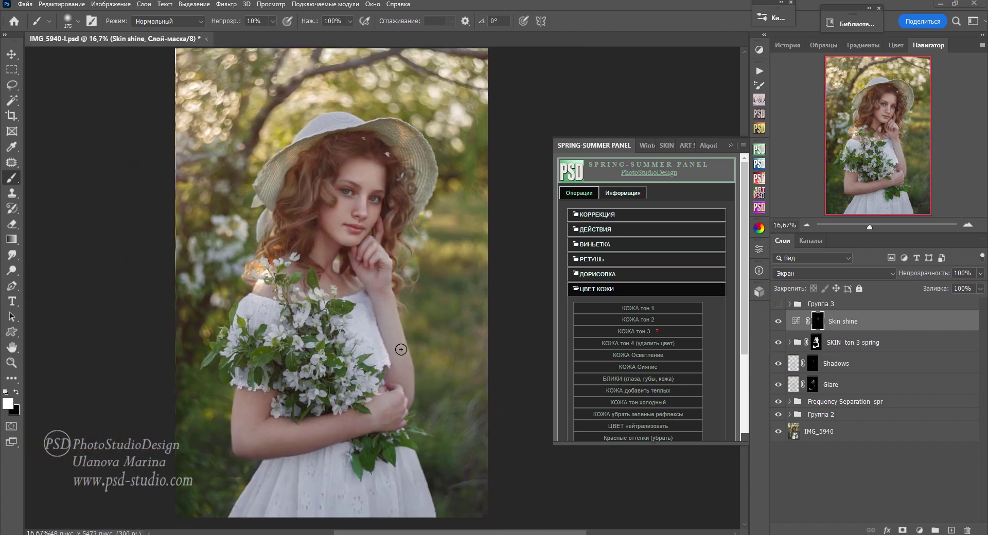
{"action": "key", "text": "bracketright"}
{"action": "key", "text": "bracketright"}
{"action": "key", "text": "bracketright"}
{"action": "left_click_drag", "start_coordinate": [379, 257], "coordinate": [392, 395]}
{"action": "key", "text": "5"}
Step: Add the SKIN_ ton 1 warm skin-tone group and paint it onto the neck at 20% opacity
{"action": "left_click", "coordinate": [638, 308]}
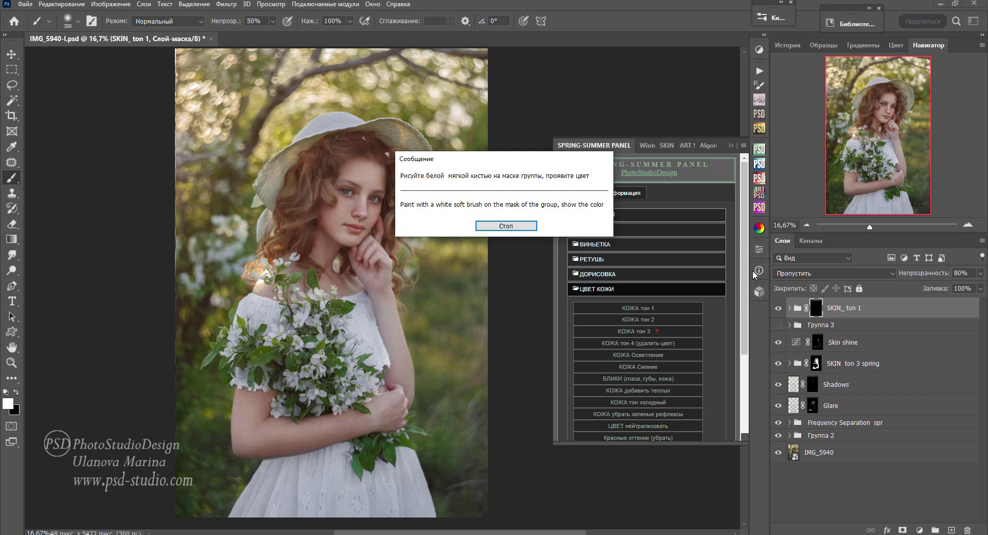
{"action": "key", "text": "Return"}
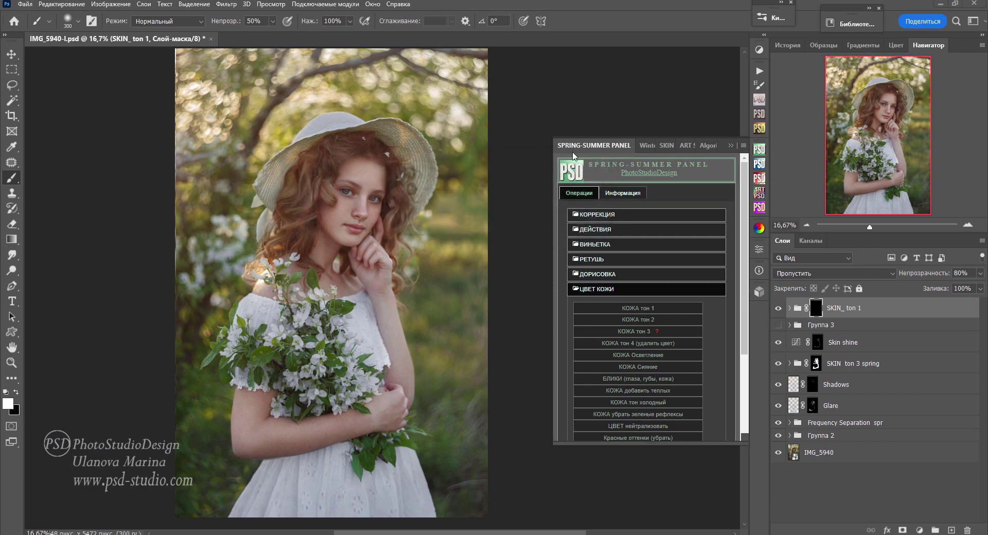
{"action": "key", "text": "2"}
{"action": "left_click_drag", "start_coordinate": [378, 250], "coordinate": [386, 303]}
Step: Delete the unused hidden Группа 3 group and make SKIN_ ton 1 visible
{"action": "left_click", "coordinate": [855, 325]}
{"action": "key", "text": "Delete"}
{"action": "left_click", "coordinate": [780, 307]}
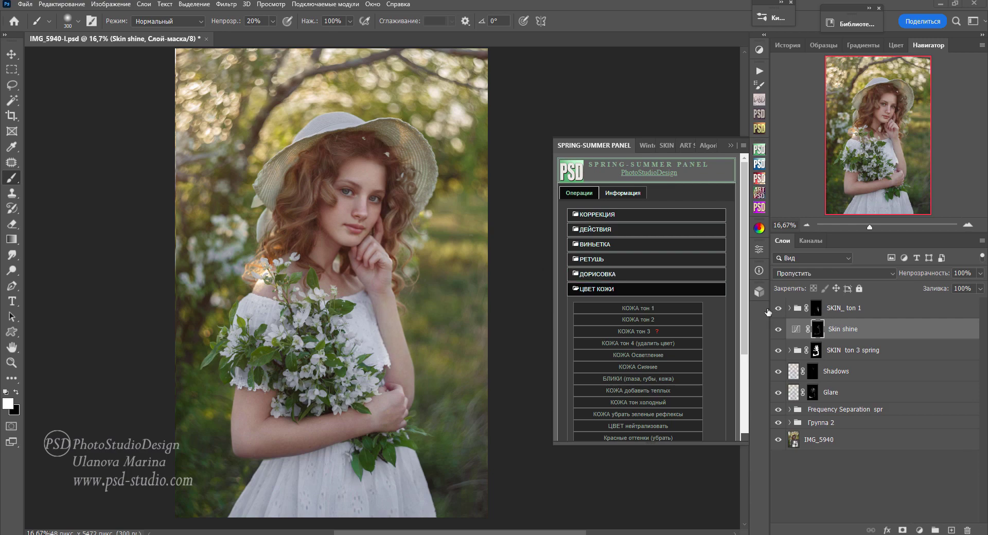
Step: Expand SKIN_ ton 1, hide Rich Warm Skin Reduction and keep Rich Warm Gradient Tone shown
{"action": "left_click", "coordinate": [832, 313]}
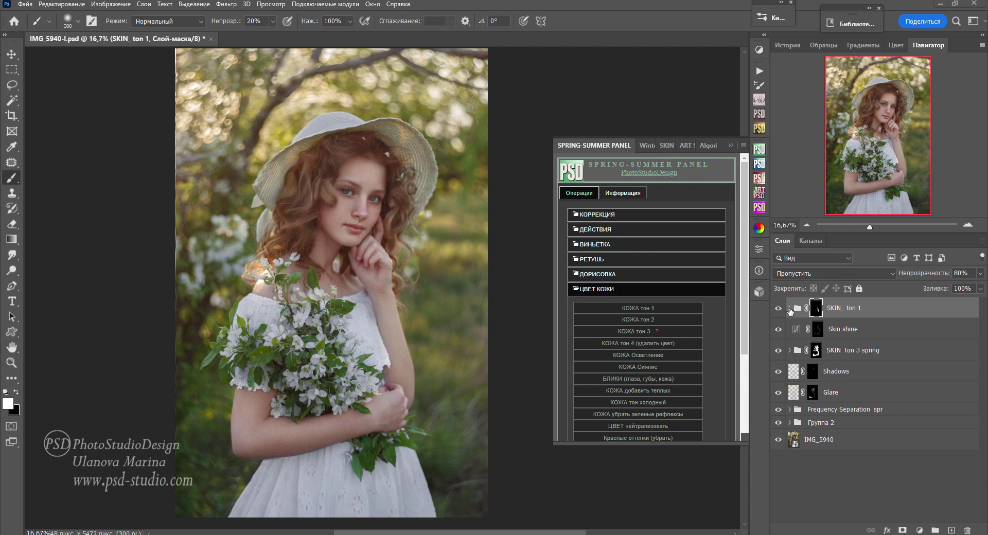
{"action": "left_click", "coordinate": [789, 307]}
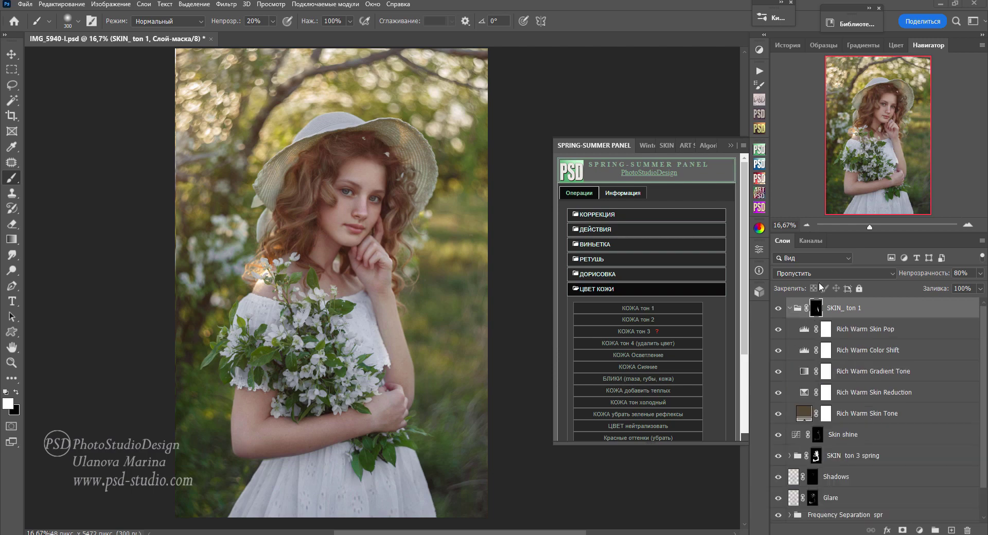
{"action": "left_click", "coordinate": [778, 393]}
{"action": "left_click", "coordinate": [778, 372]}
{"action": "left_click", "coordinate": [789, 308]}
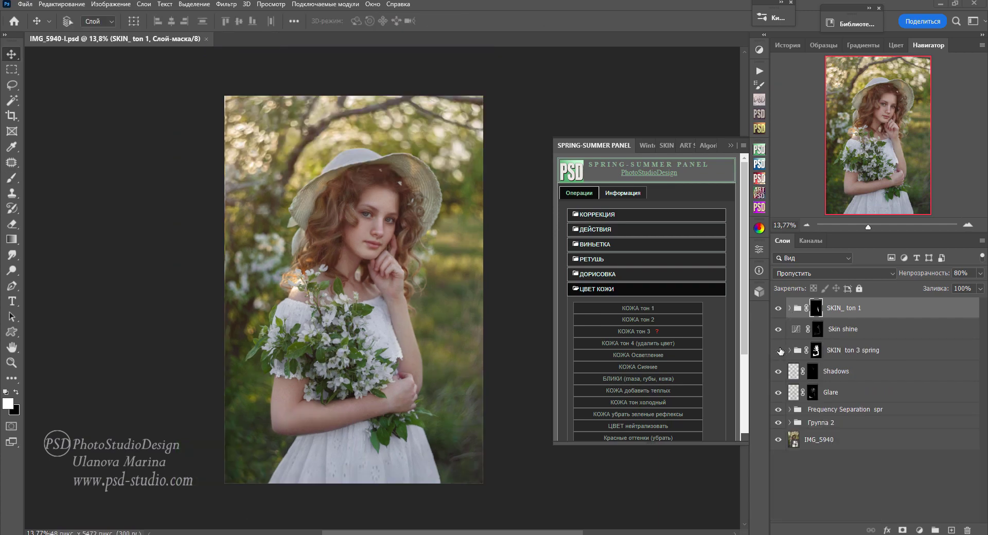
Step: Compare the photo with and without SKIN ton 3 spring, then lower its opacity to 79%
{"action": "left_click", "coordinate": [779, 350]}
{"action": "left_click", "coordinate": [778, 350]}
{"action": "left_click", "coordinate": [871, 351]}
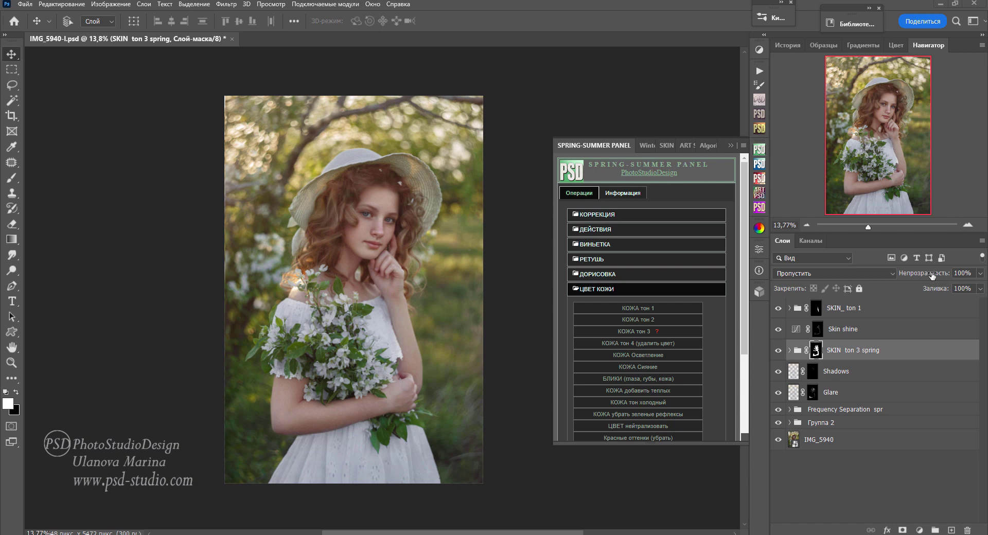
{"action": "left_click_drag", "start_coordinate": [928, 274], "coordinate": [919, 275]}
Step: Save the document
{"action": "key", "text": "ctrl+s"}
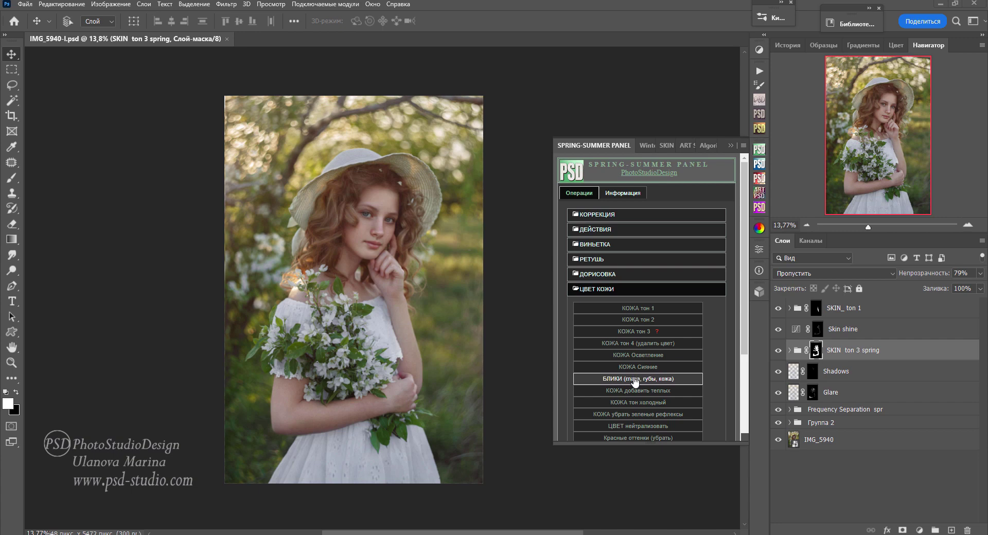
{"action": "scroll", "coordinate": [637, 386], "scroll_direction": "down", "scroll_amount": 1}
{"action": "scroll", "coordinate": [655, 407], "scroll_direction": "down", "scroll_amount": 1}
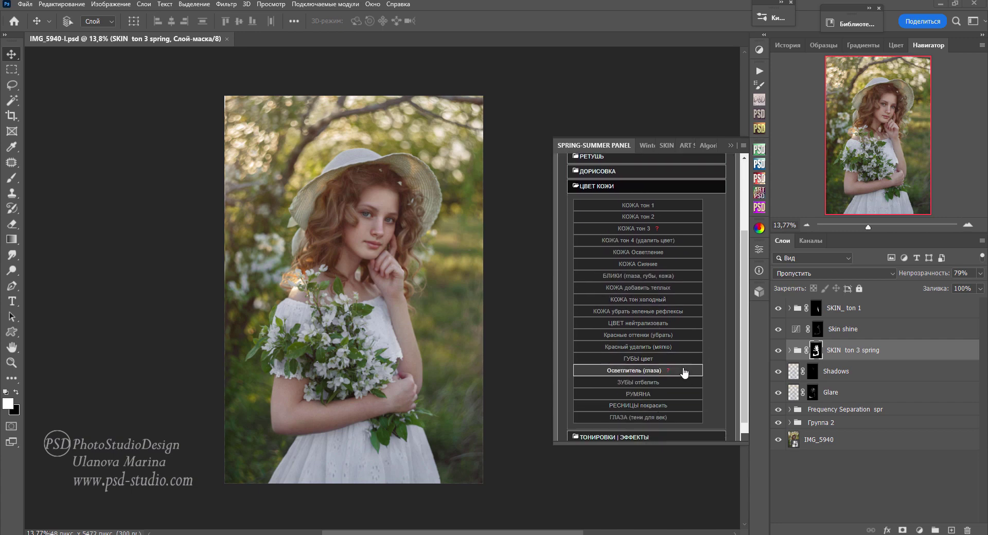
Step: Add the ГУБЫ цвет Lips group and set a 10% opacity brush of 70–200 px for the lips
{"action": "left_click", "coordinate": [645, 360]}
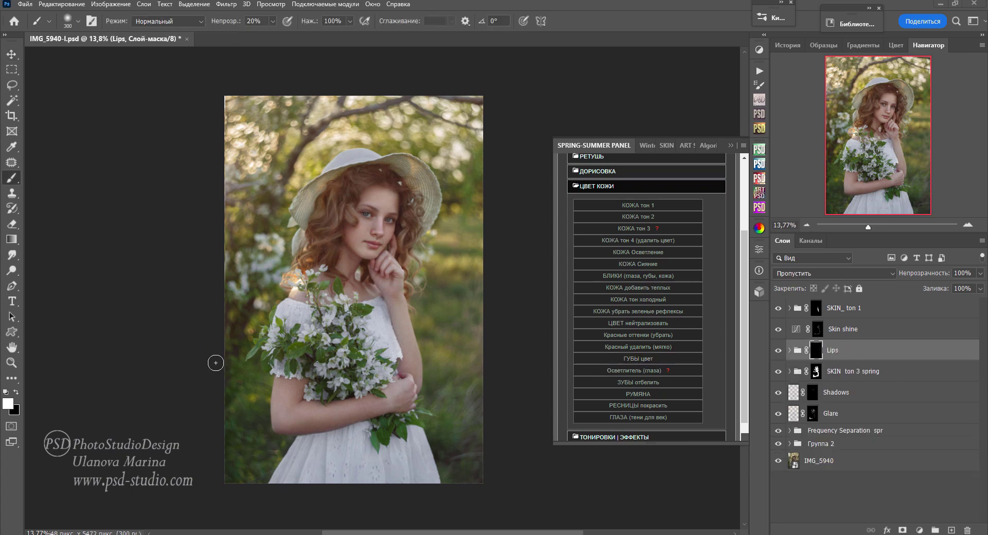
{"action": "scroll", "coordinate": [352, 304], "scroll_direction": "up", "scroll_amount": 1}
{"action": "scroll", "coordinate": [352, 304], "scroll_direction": "up", "scroll_amount": 1}
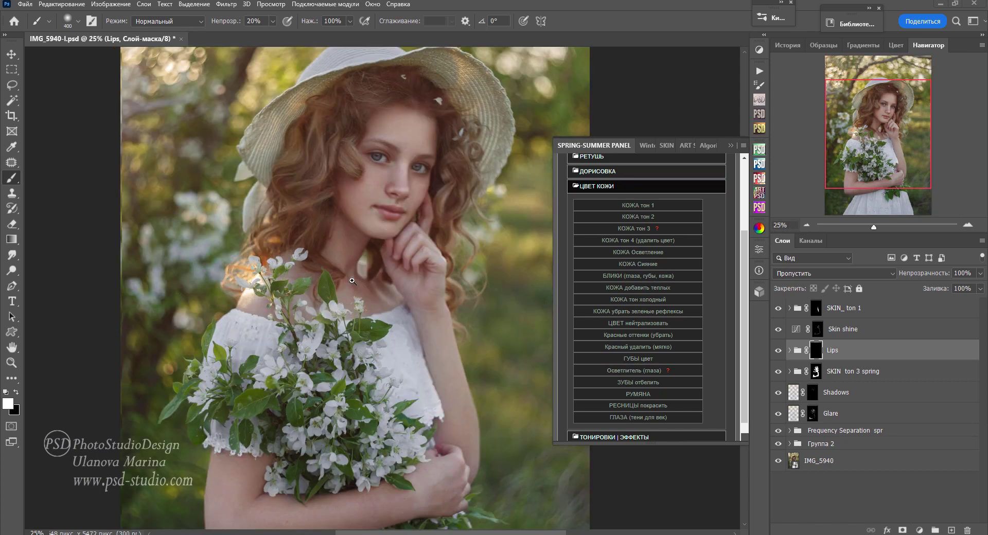
{"action": "key", "text": "bracketleft"}
{"action": "key", "text": "bracketleft"}
{"action": "key", "text": "bracketleft"}
{"action": "key", "text": "1"}
{"action": "key", "text": "bracketright"}
{"action": "key", "text": "bracketright"}
{"action": "key", "text": "bracketright"}
{"action": "scroll", "coordinate": [413, 256], "scroll_direction": "down", "scroll_amount": 1}
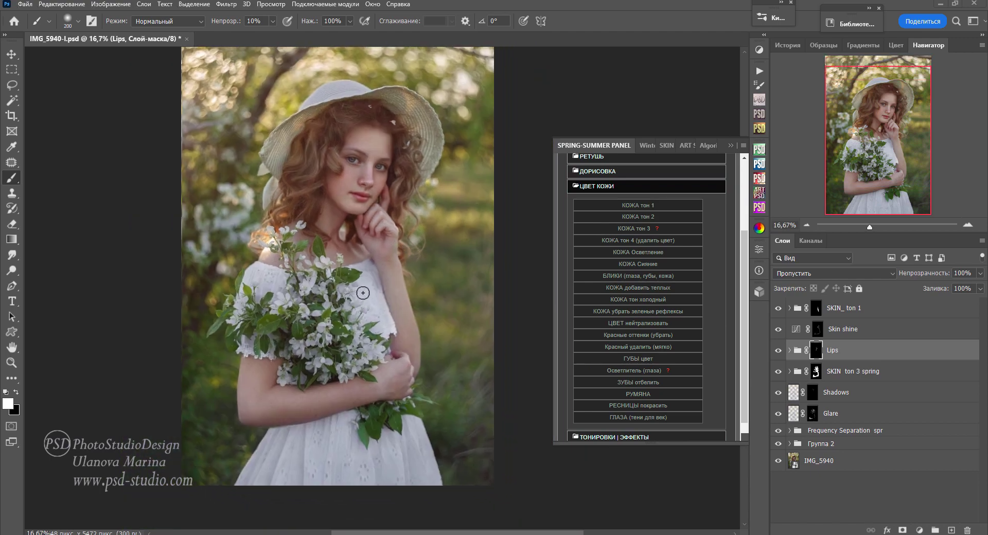
Step: Rename the skin group to 'скин тон' and group Shadows and Glare as 'объем'
{"action": "type", "text": "crby njy"}
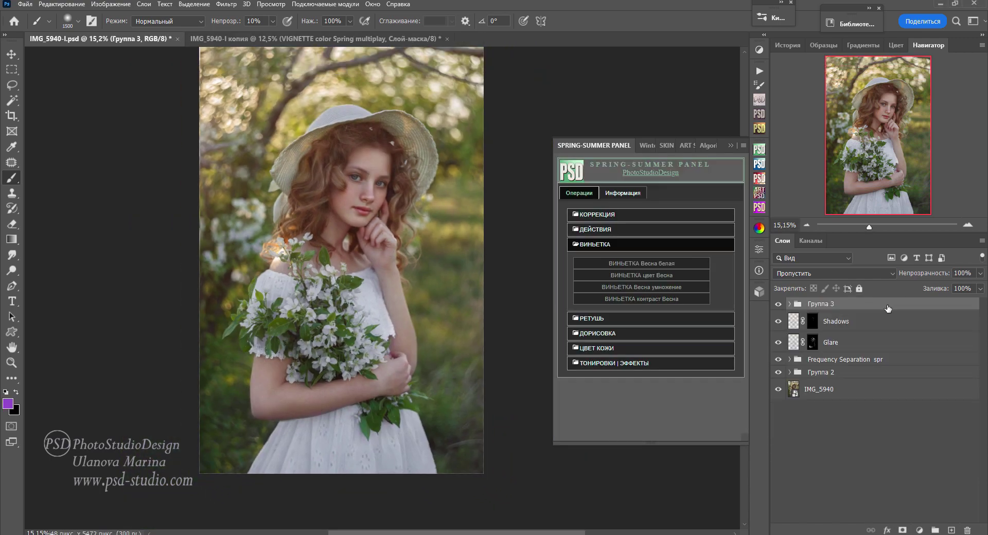
{"action": "type", "text": "скин тон"}
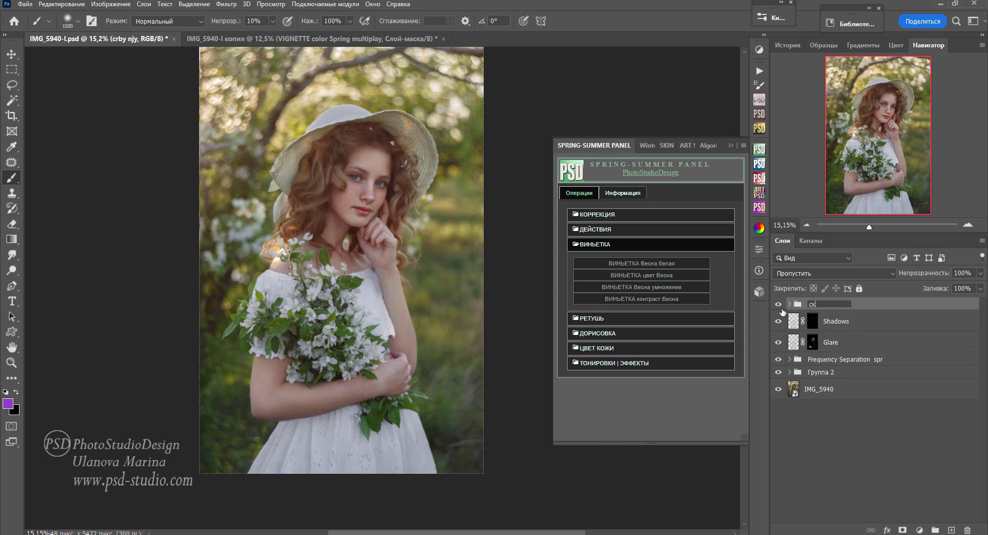
{"action": "key", "text": "Return"}
{"action": "left_click", "coordinate": [836, 321]}
{"action": "left_click", "coordinate": [837, 343], "text": "shift"}
{"action": "key", "text": "ctrl+g"}
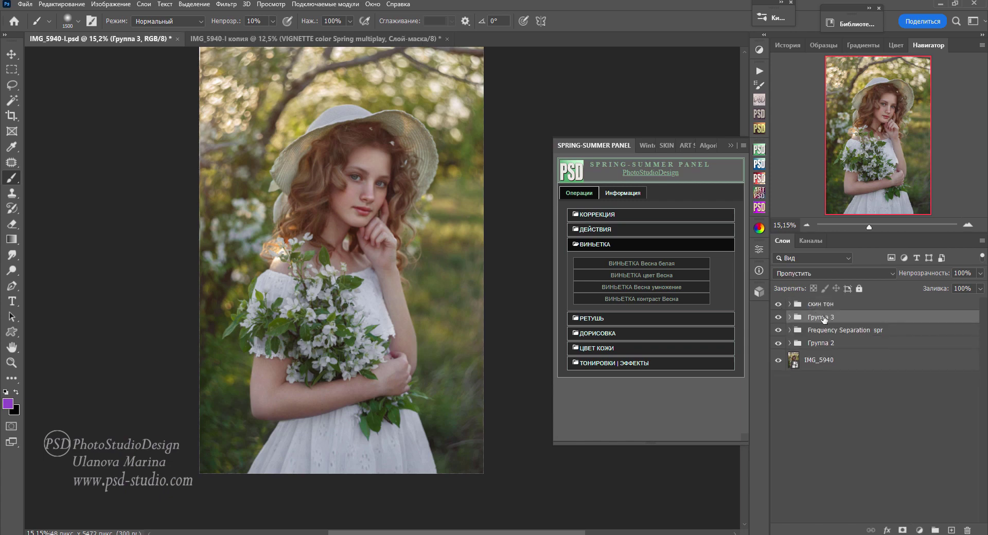
{"action": "type", "text": "объем"}
{"action": "key", "text": "Return"}
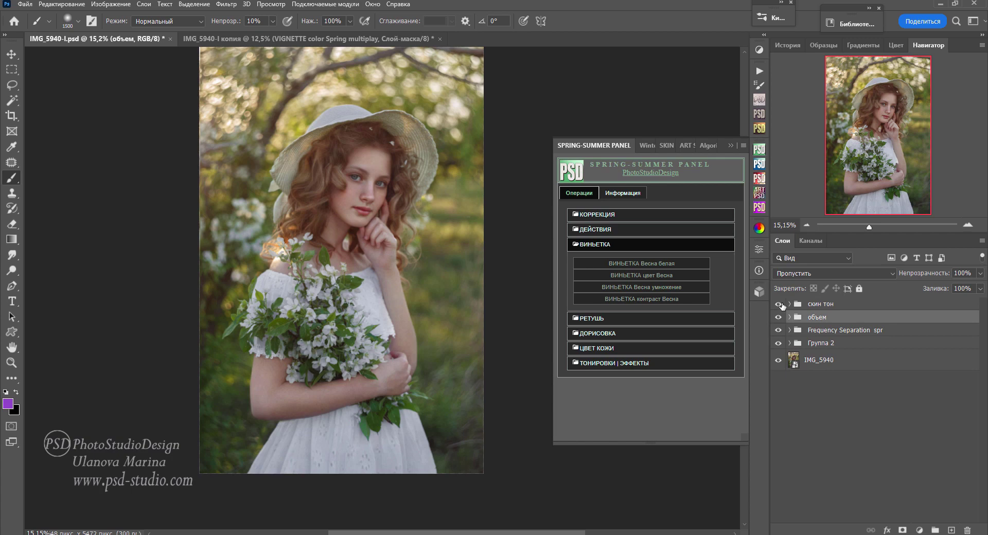
Step: Toggle the скин тон and объем groups off and on twice for a before/after comparison
{"action": "left_click_drag", "start_coordinate": [778, 304], "coordinate": [778, 317]}
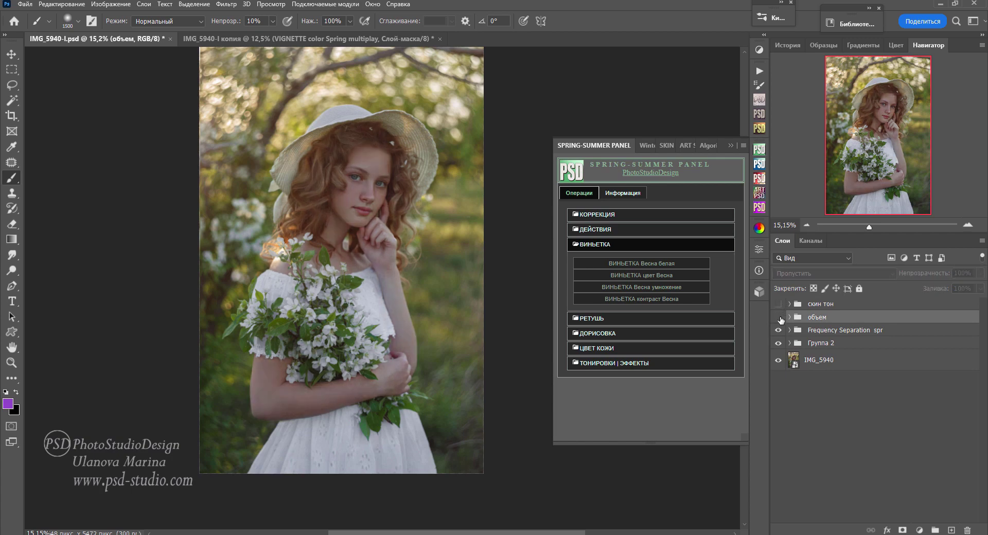
{"action": "left_click_drag", "start_coordinate": [780, 314], "coordinate": [779, 305]}
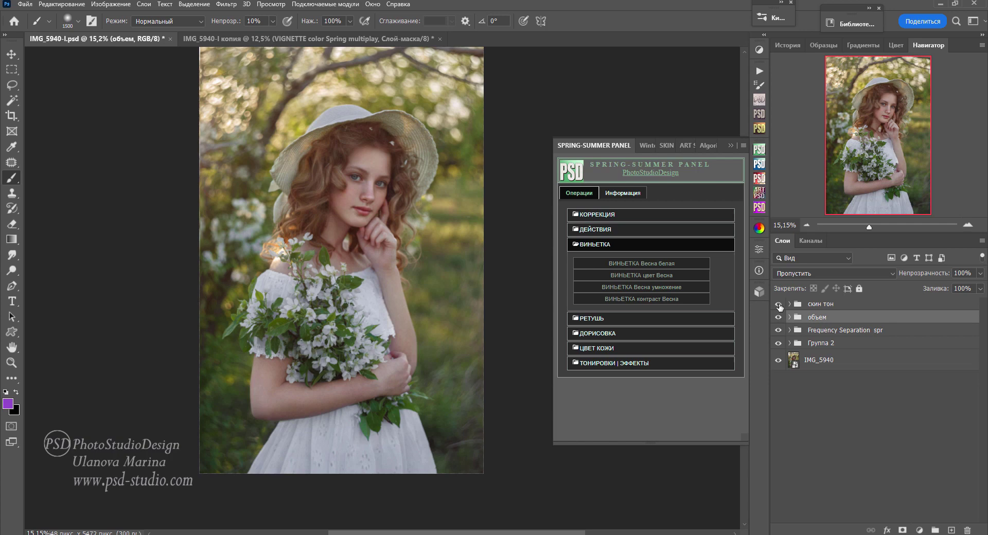
{"action": "left_click_drag", "start_coordinate": [778, 305], "coordinate": [780, 318]}
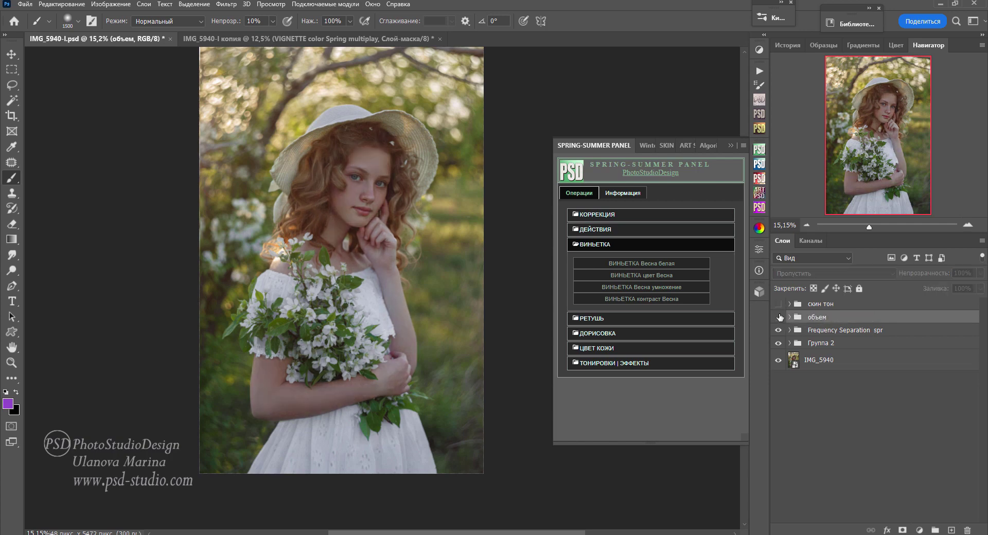
{"action": "left_click_drag", "start_coordinate": [779, 314], "coordinate": [780, 310]}
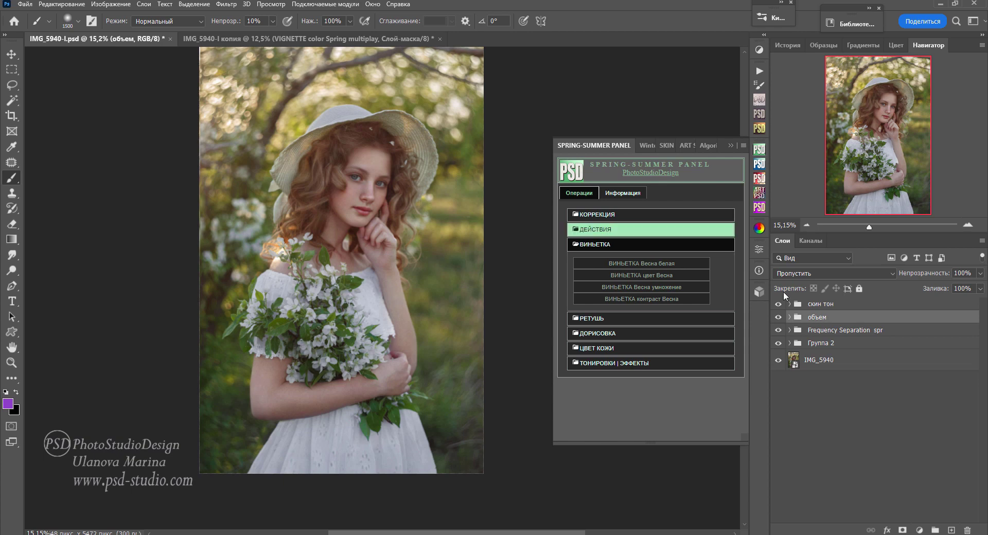
Step: Run the spring vignette actions and set the multiply vignette colour to very dark brown 241f16
{"action": "left_click", "coordinate": [865, 303]}
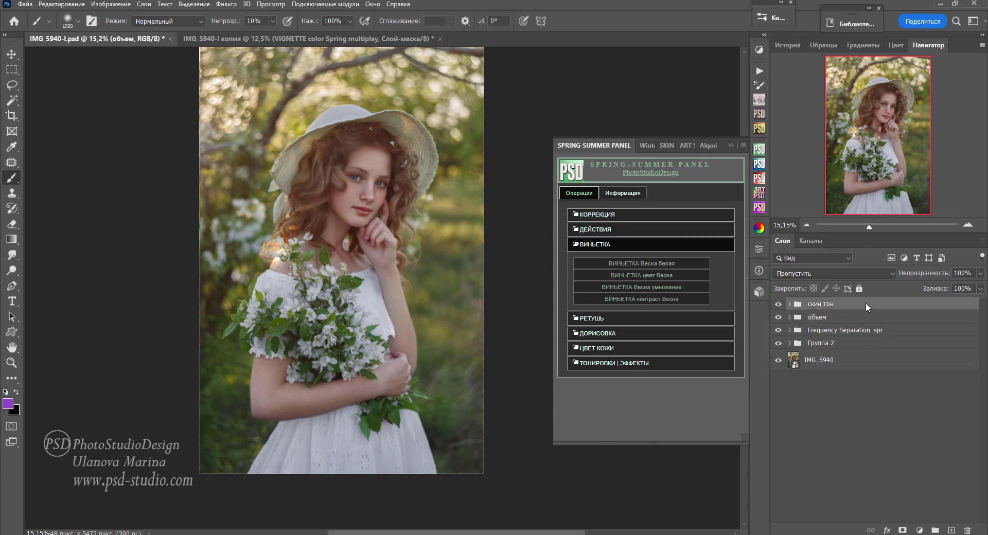
{"action": "left_click", "coordinate": [649, 266]}
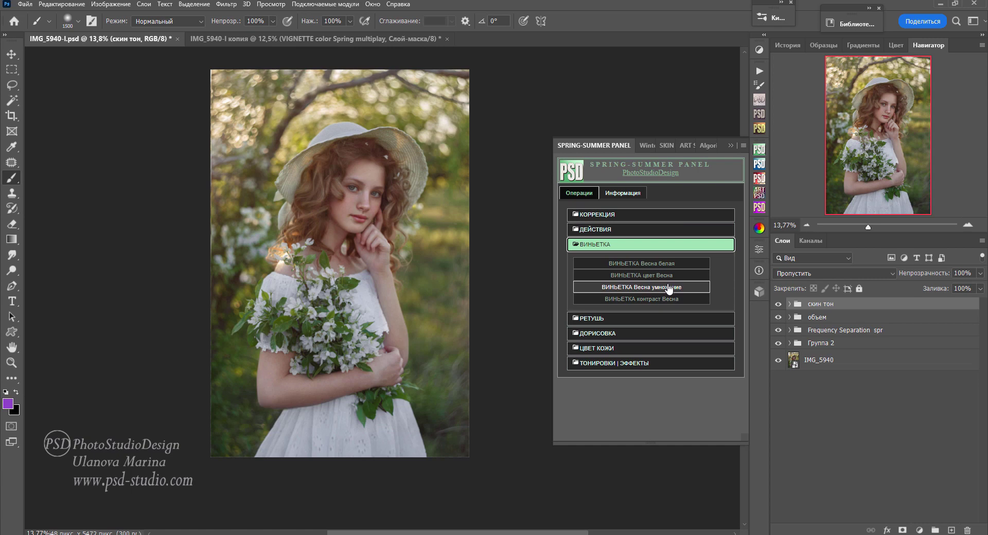
{"action": "left_click", "coordinate": [669, 288]}
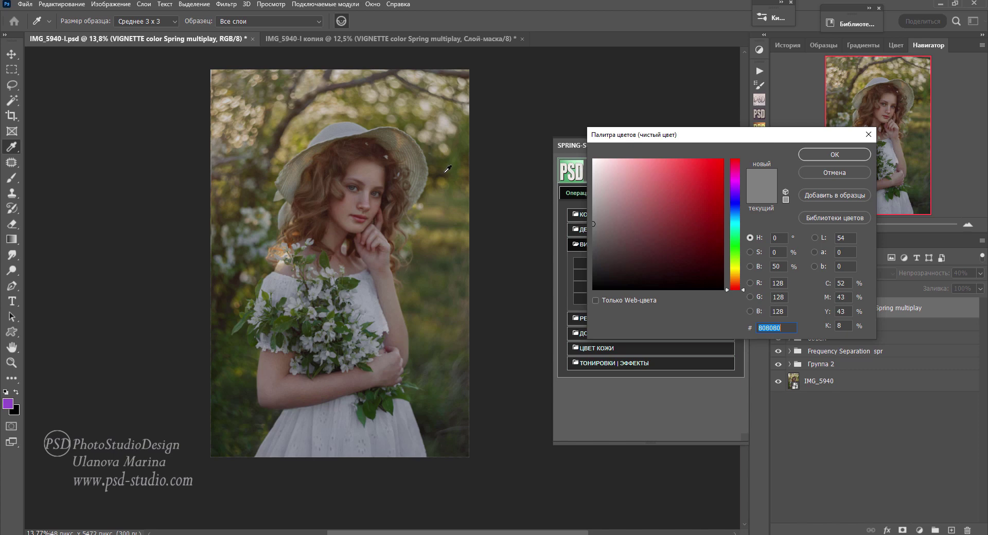
{"action": "left_click", "coordinate": [444, 173]}
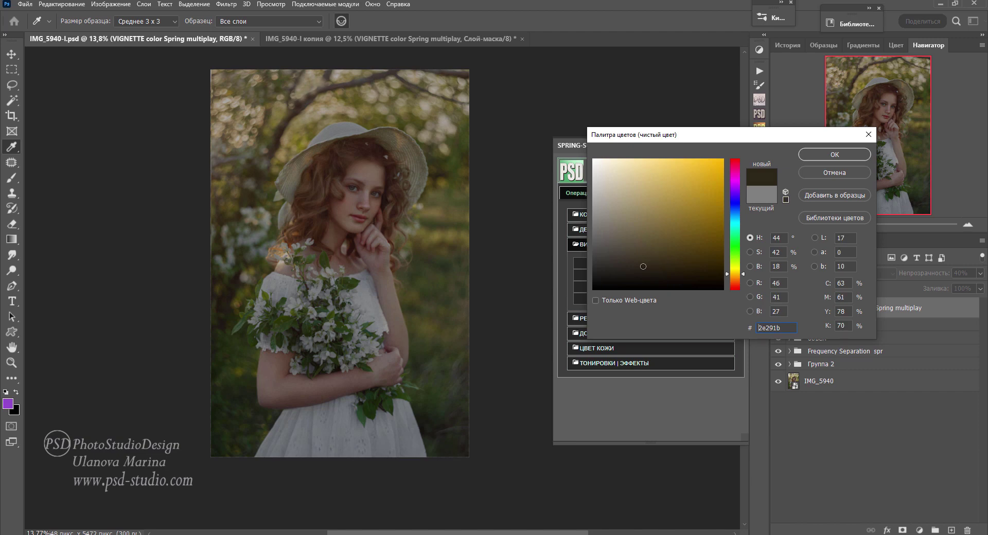
{"action": "left_click_drag", "start_coordinate": [444, 172], "coordinate": [448, 180]}
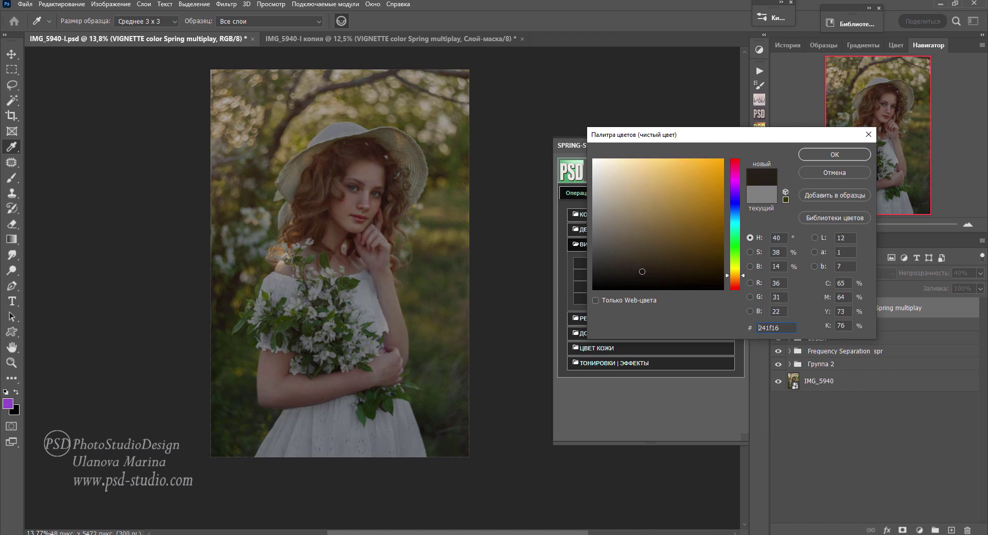
{"action": "left_click", "coordinate": [809, 156]}
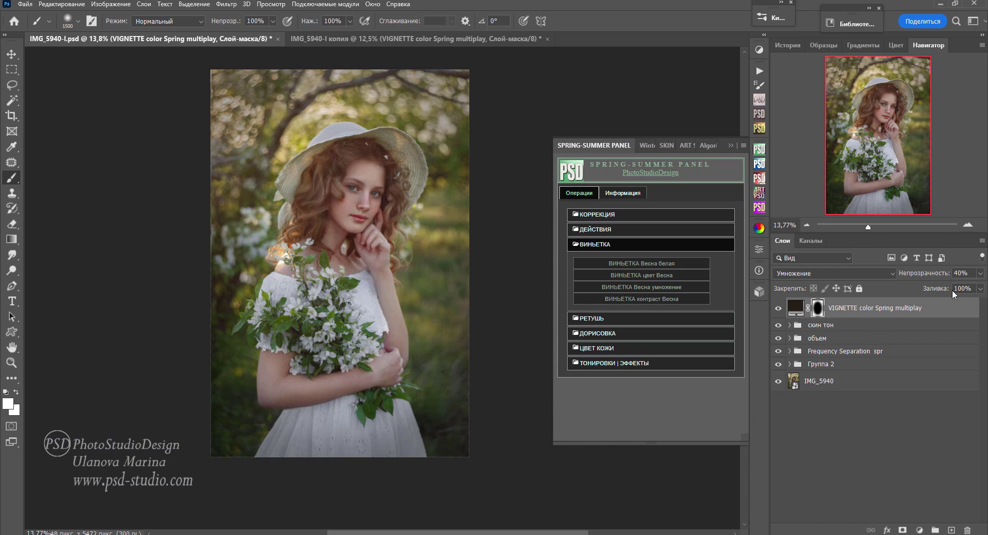
Step: Set the vignette to 100% opacity, fill its mask, and paint black over the face, hat and bouquet
{"action": "left_click_drag", "start_coordinate": [914, 277], "coordinate": [981, 279]}
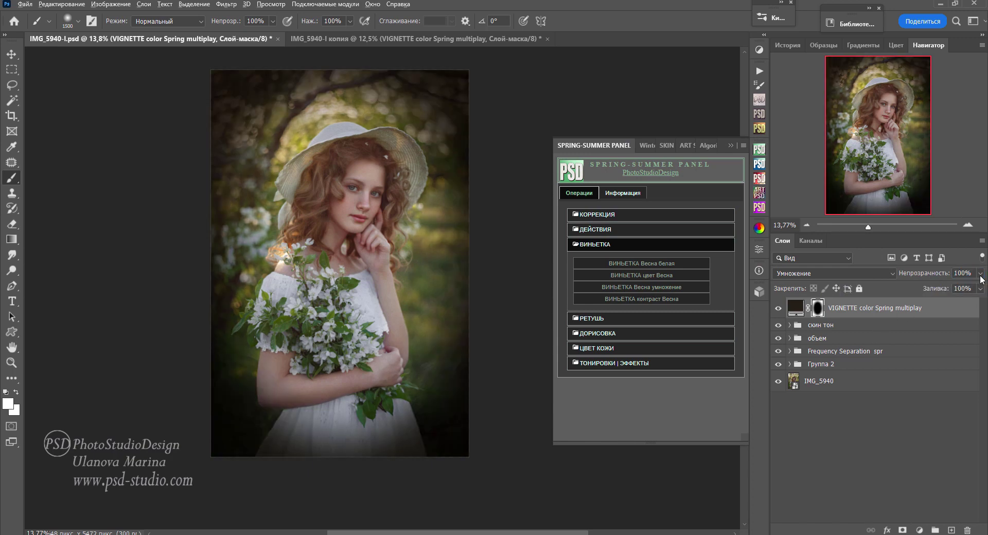
{"action": "key", "text": "alt+BackSpace"}
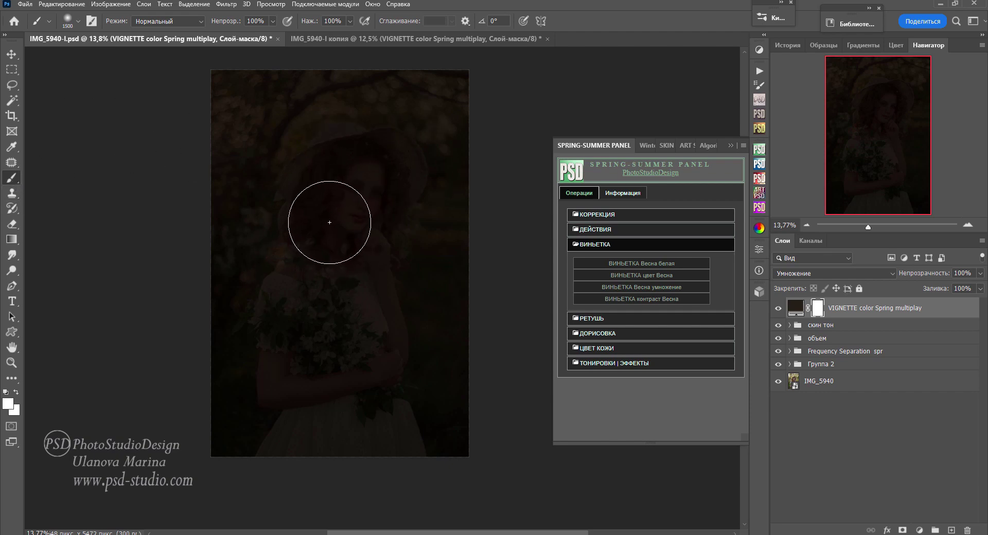
{"action": "key", "text": "d"}
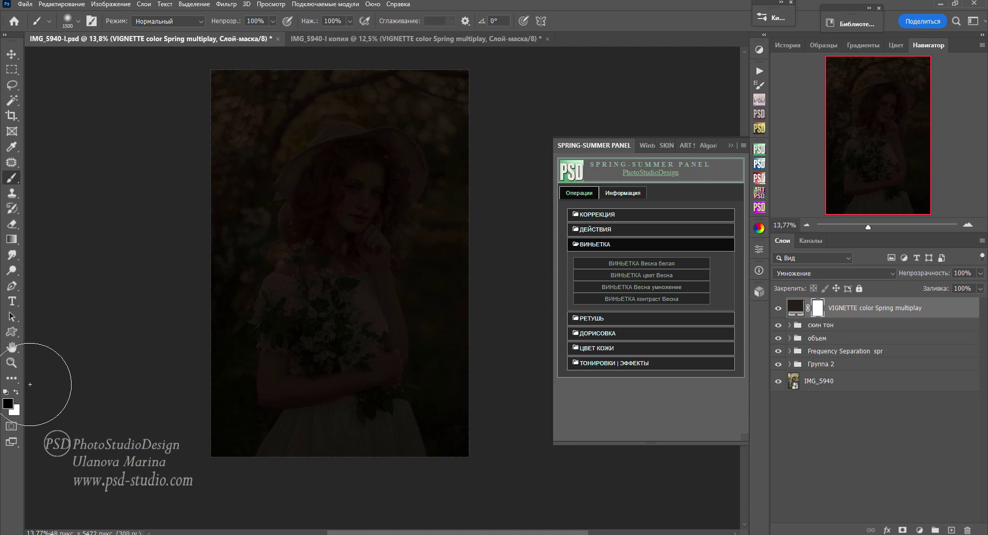
{"action": "left_click_drag", "start_coordinate": [360, 167], "coordinate": [340, 278]}
{"action": "mouse_move", "coordinate": [319, 154]}
{"action": "left_mouse_down"}
{"action": "mouse_move", "coordinate": [349, 165]}
{"action": "mouse_move", "coordinate": [335, 288]}
{"action": "mouse_move", "coordinate": [309, 371]}
{"action": "left_mouse_up"}
{"action": "mouse_move", "coordinate": [288, 334]}
{"action": "left_mouse_down"}
{"action": "mouse_move", "coordinate": [329, 155]}
{"action": "mouse_move", "coordinate": [355, 209]}
{"action": "left_mouse_up"}
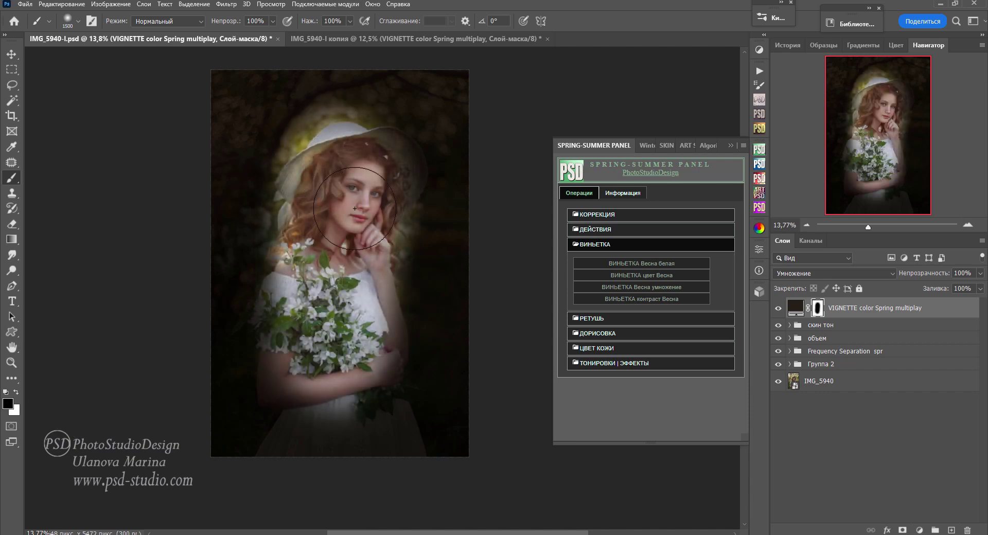
Step: Gently lighten the background around the hat at 10% brush opacity and save
{"action": "key", "text": "1"}
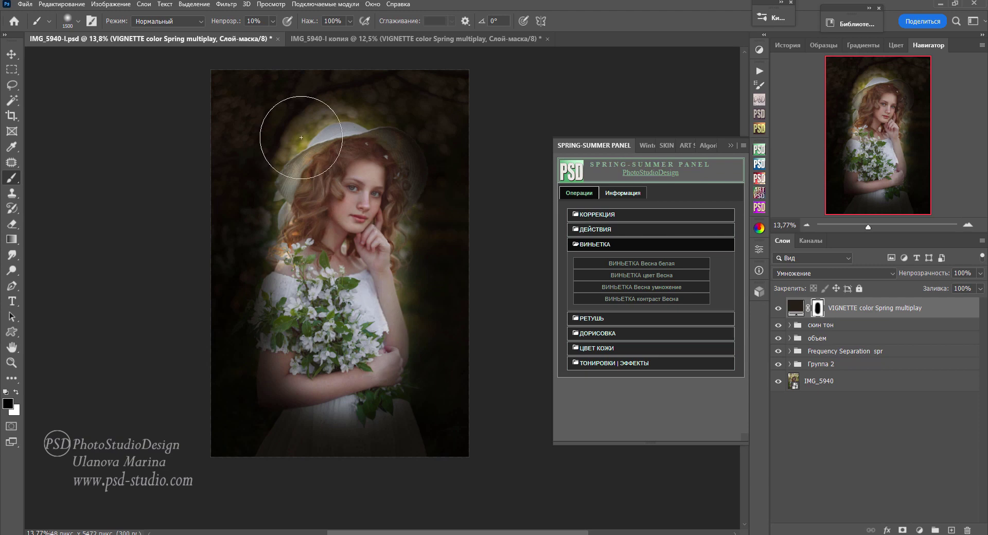
{"action": "mouse_move", "coordinate": [301, 138]}
{"action": "left_mouse_down"}
{"action": "mouse_move", "coordinate": [287, 110]}
{"action": "mouse_move", "coordinate": [309, 149]}
{"action": "mouse_move", "coordinate": [273, 160]}
{"action": "mouse_move", "coordinate": [252, 229]}
{"action": "mouse_move", "coordinate": [253, 165]}
{"action": "mouse_move", "coordinate": [386, 132]}
{"action": "mouse_move", "coordinate": [419, 226]}
{"action": "mouse_move", "coordinate": [425, 293]}
{"action": "mouse_move", "coordinate": [381, 370]}
{"action": "mouse_move", "coordinate": [249, 309]}
{"action": "mouse_move", "coordinate": [406, 137]}
{"action": "mouse_move", "coordinate": [419, 286]}
{"action": "mouse_move", "coordinate": [386, 376]}
{"action": "mouse_move", "coordinate": [259, 250]}
{"action": "mouse_move", "coordinate": [286, 88]}
{"action": "mouse_move", "coordinate": [407, 216]}
{"action": "mouse_move", "coordinate": [418, 299]}
{"action": "mouse_move", "coordinate": [238, 240]}
{"action": "mouse_move", "coordinate": [293, 357]}
{"action": "mouse_move", "coordinate": [384, 364]}
{"action": "mouse_move", "coordinate": [381, 403]}
{"action": "mouse_move", "coordinate": [315, 384]}
{"action": "mouse_move", "coordinate": [319, 84]}
{"action": "mouse_move", "coordinate": [258, 106]}
{"action": "mouse_move", "coordinate": [440, 92]}
{"action": "mouse_move", "coordinate": [340, 95]}
{"action": "mouse_move", "coordinate": [322, 137]}
{"action": "mouse_move", "coordinate": [427, 179]}
{"action": "mouse_move", "coordinate": [408, 194]}
{"action": "mouse_move", "coordinate": [229, 188]}
{"action": "mouse_move", "coordinate": [221, 260]}
{"action": "mouse_move", "coordinate": [271, 403]}
{"action": "mouse_move", "coordinate": [441, 386]}
{"action": "mouse_move", "coordinate": [448, 144]}
{"action": "mouse_move", "coordinate": [389, 200]}
{"action": "mouse_move", "coordinate": [452, 379]}
{"action": "mouse_move", "coordinate": [273, 330]}
{"action": "mouse_move", "coordinate": [411, 407]}
{"action": "mouse_move", "coordinate": [357, 469]}
{"action": "mouse_move", "coordinate": [254, 213]}
{"action": "mouse_move", "coordinate": [221, 348]}
{"action": "mouse_move", "coordinate": [261, 364]}
{"action": "mouse_move", "coordinate": [242, 418]}
{"action": "mouse_move", "coordinate": [290, 307]}
{"action": "left_mouse_up"}
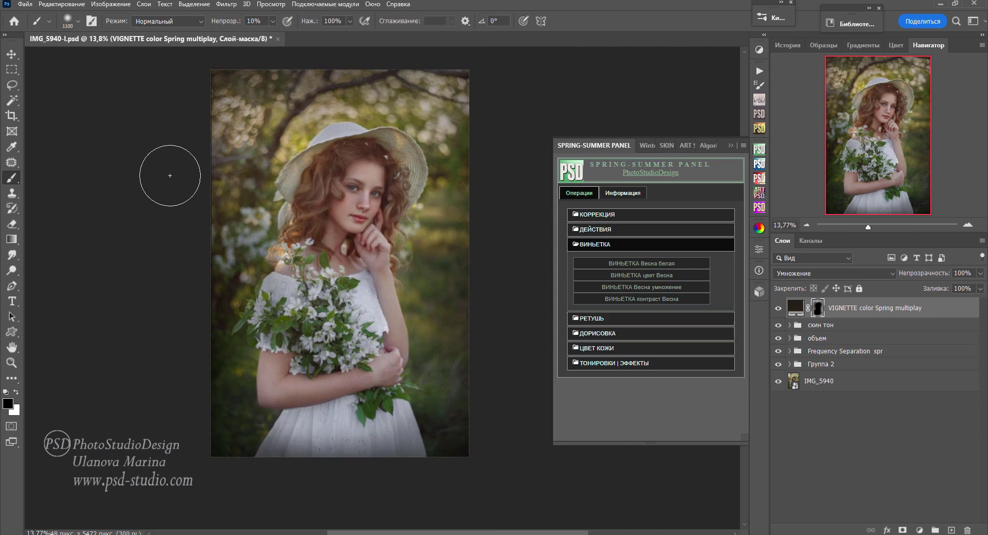
{"action": "left_click", "coordinate": [9, 55]}
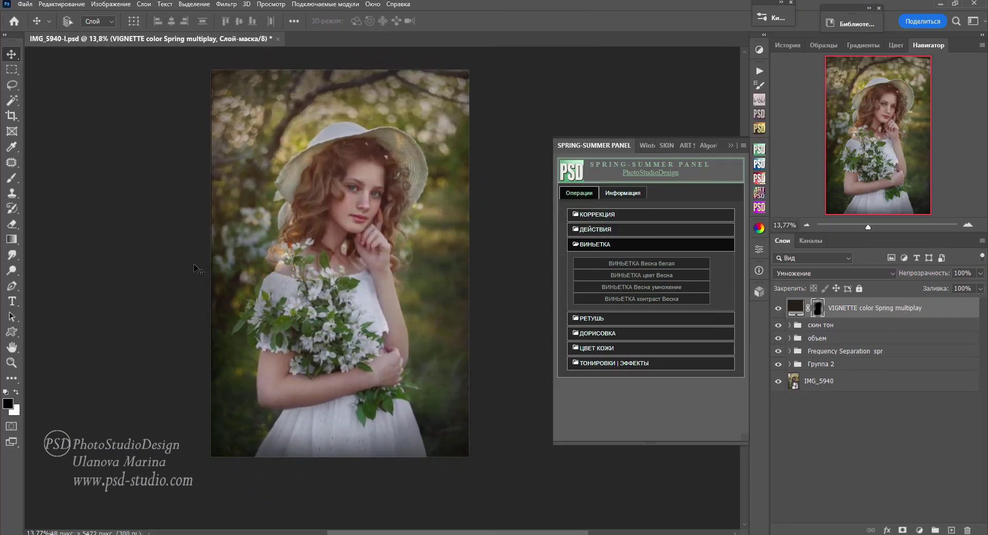
{"action": "left_click", "coordinate": [659, 215]}
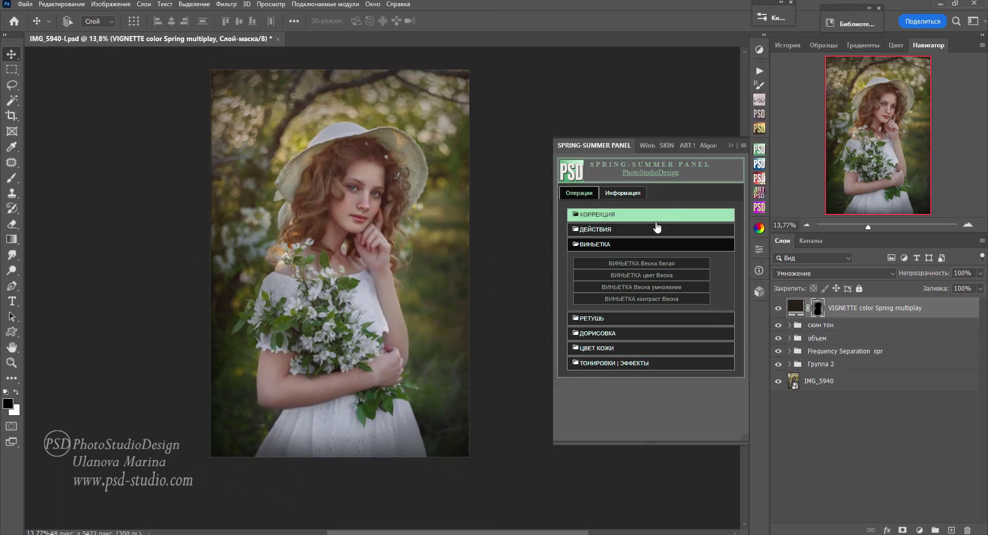
{"action": "key", "text": "ctrl+s"}
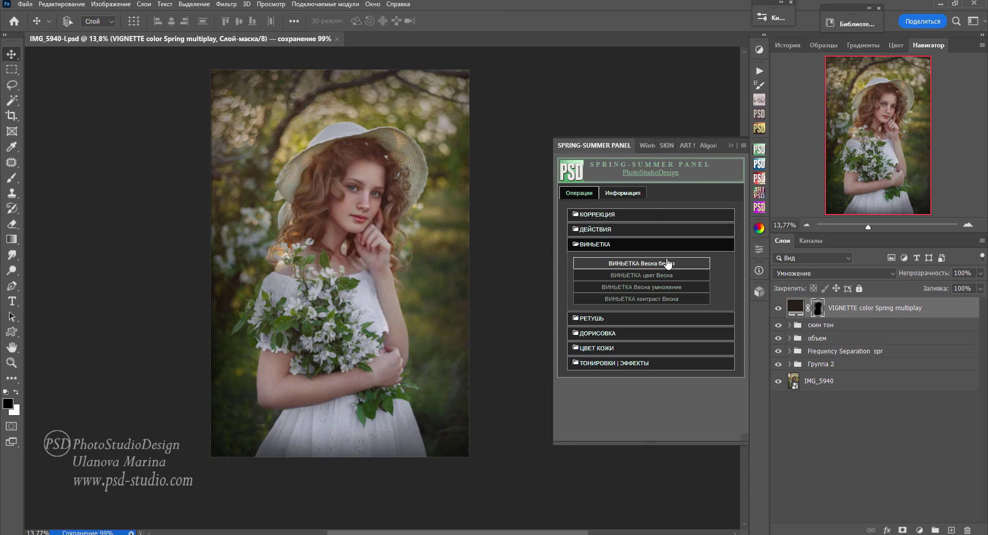
Step: Run the КОНТРАСТ мягкий soft-light action from КОРРЕКЦИЯ and lower its opacity to 34%
{"action": "left_click", "coordinate": [665, 216]}
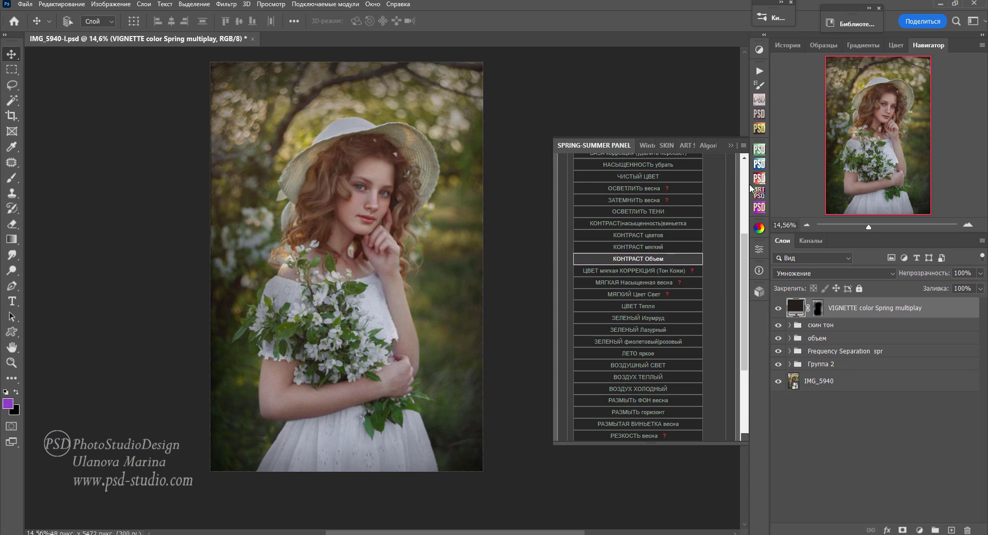
{"action": "key", "text": "shift+Tab"}
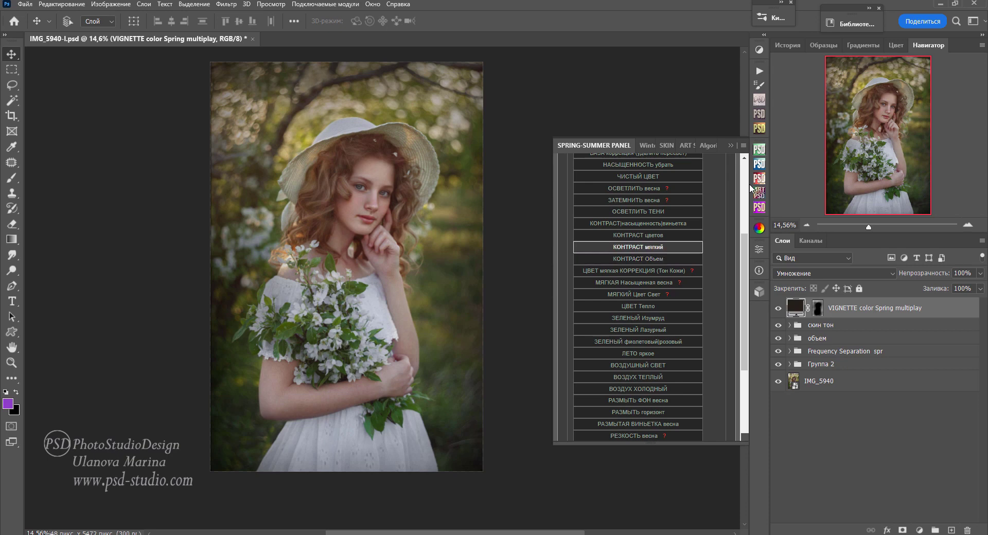
{"action": "key", "text": "shift+Tab"}
{"action": "key", "text": "Tab"}
{"action": "key", "text": "space"}
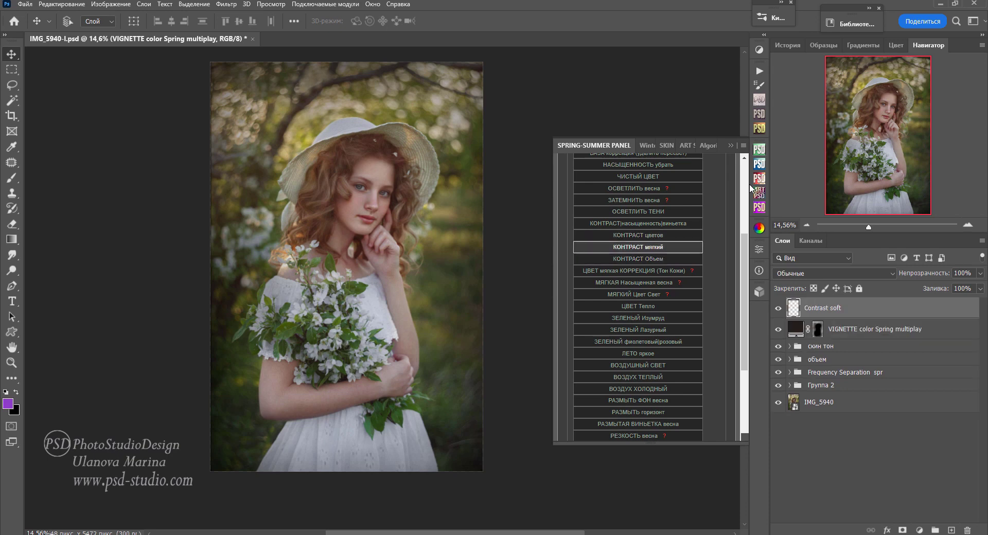
{"action": "key", "text": "Tab"}
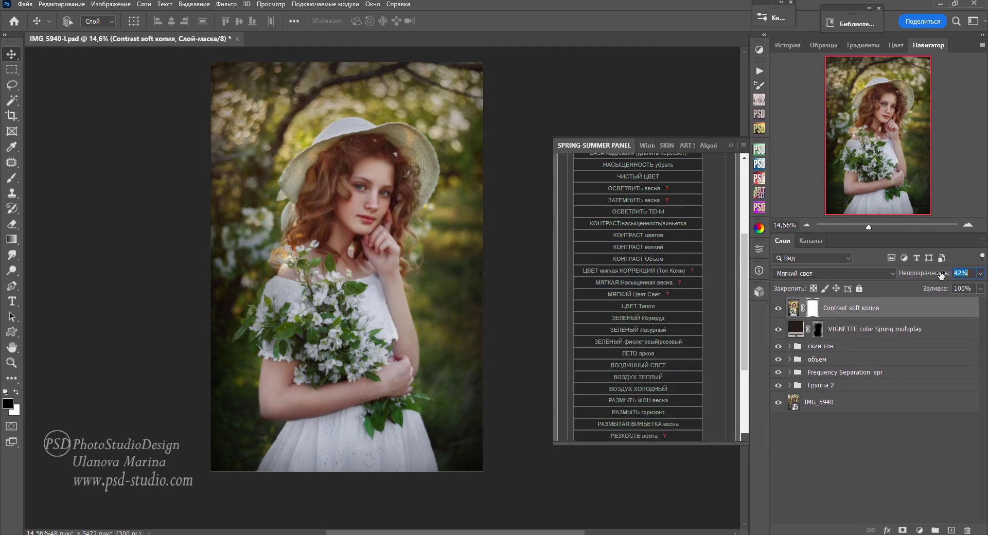
{"action": "mouse_move", "coordinate": [940, 274]}
{"action": "left_mouse_down"}
{"action": "mouse_move", "coordinate": [906, 273]}
{"action": "mouse_move", "coordinate": [921, 276]}
{"action": "left_mouse_up"}
{"action": "scroll", "coordinate": [750, 267], "scroll_direction": "down", "scroll_amount": 5}
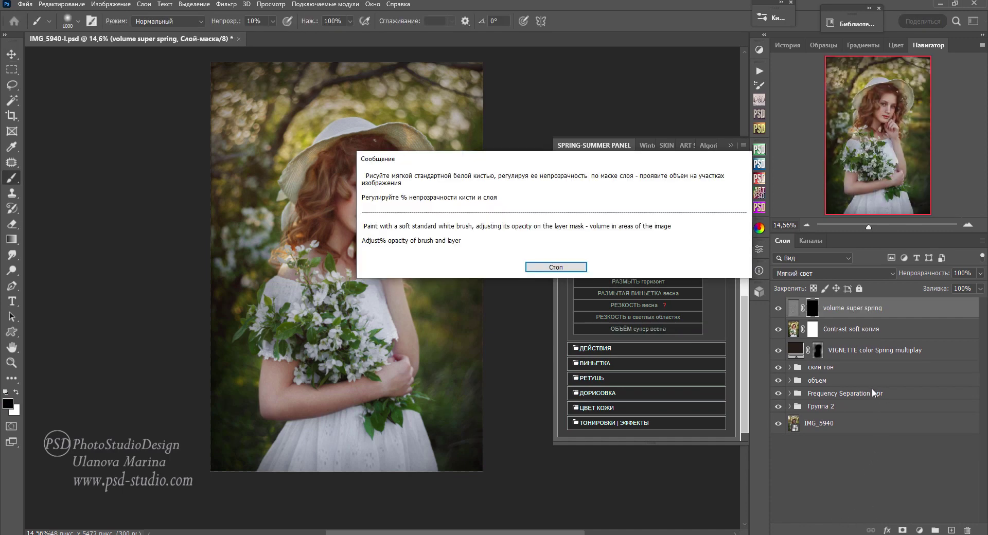
Step: Paint white at 30% with an 800 px brush over the eyes, face, bouquet and dress
{"action": "key", "text": "Return"}
{"action": "key", "text": "5"}
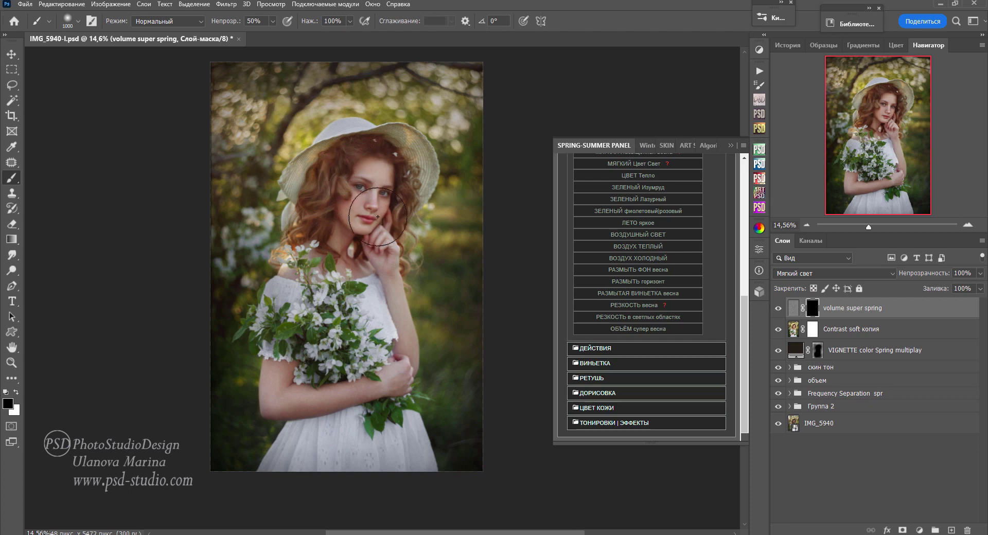
{"action": "key", "text": "3"}
{"action": "key", "text": "bracketleft"}
{"action": "key", "text": "bracketleft"}
{"action": "key", "text": "bracketleft"}
{"action": "key", "text": "bracketleft"}
{"action": "key", "text": "bracketleft"}
{"action": "key", "text": "x"}
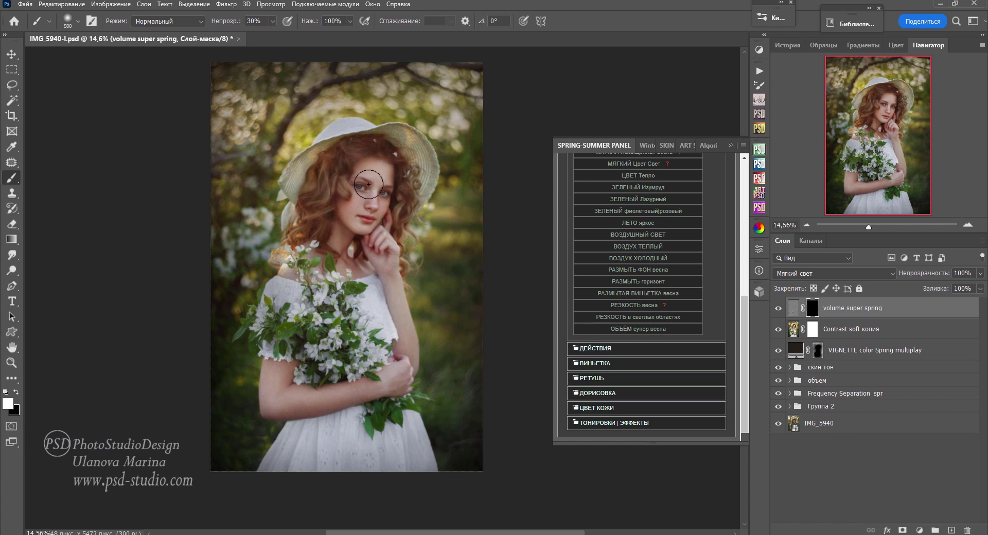
{"action": "left_click_drag", "start_coordinate": [368, 184], "coordinate": [382, 199]}
{"action": "mouse_move", "coordinate": [326, 298]}
{"action": "left_mouse_down"}
{"action": "mouse_move", "coordinate": [304, 335]}
{"action": "mouse_move", "coordinate": [326, 443]}
{"action": "mouse_move", "coordinate": [380, 439]}
{"action": "left_mouse_up"}
{"action": "mouse_move", "coordinate": [309, 401]}
{"action": "left_mouse_down"}
{"action": "mouse_move", "coordinate": [390, 272]}
{"action": "mouse_move", "coordinate": [374, 191]}
{"action": "left_mouse_up"}
Step: Lower the Contrast soft копия opacity, then hide volume super spring to compare
{"action": "left_click", "coordinate": [892, 331]}
{"action": "mouse_move", "coordinate": [932, 275]}
{"action": "left_mouse_down"}
{"action": "mouse_move", "coordinate": [907, 277]}
{"action": "mouse_move", "coordinate": [915, 278]}
{"action": "left_mouse_up"}
{"action": "left_click", "coordinate": [853, 310]}
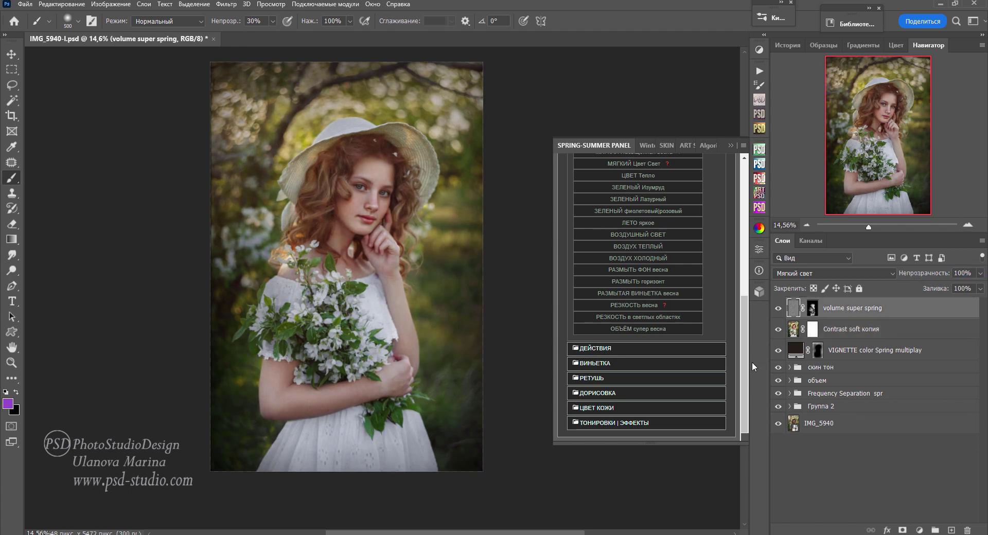
{"action": "left_click", "coordinate": [778, 310]}
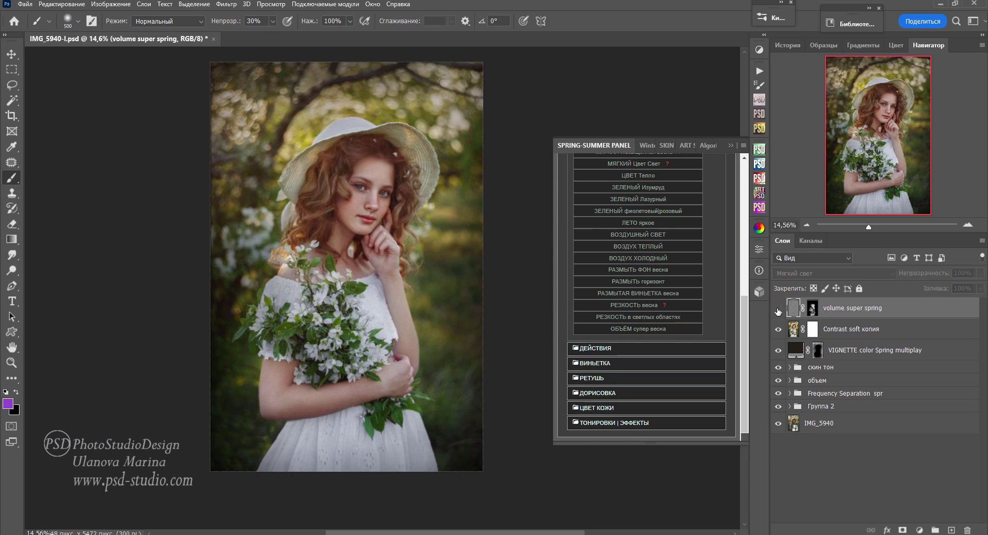
{"action": "left_click", "coordinate": [778, 309]}
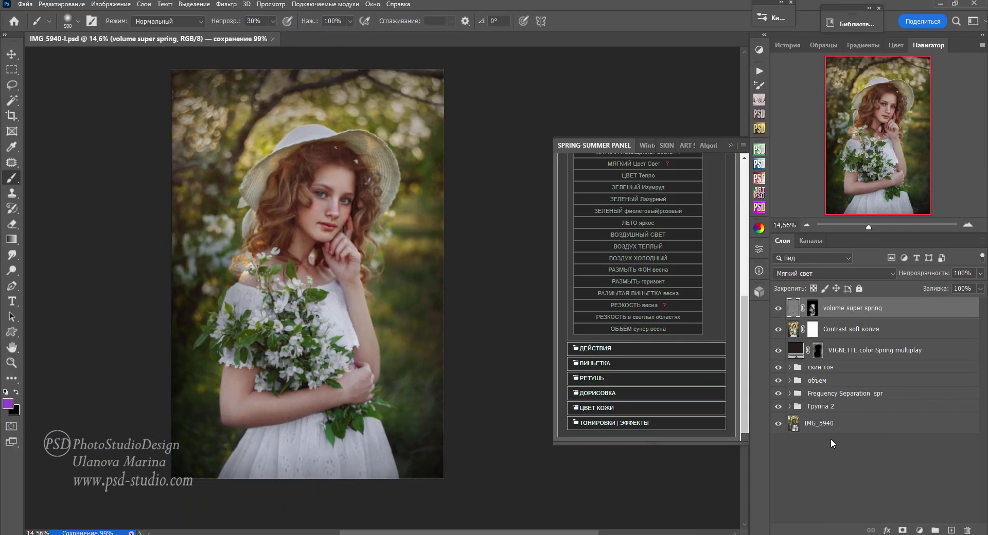
{"action": "left_click", "coordinate": [777, 423], "text": "alt"}
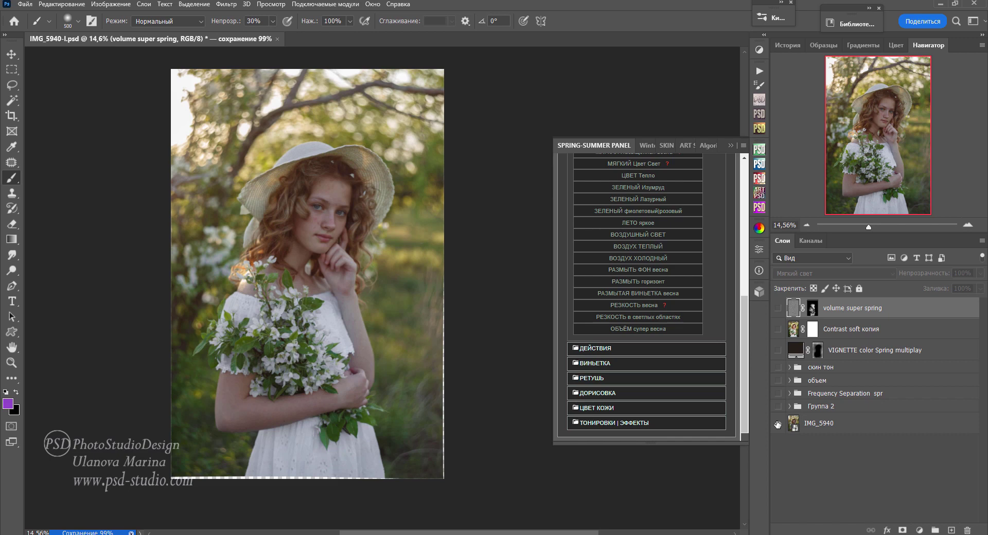
{"action": "left_click", "coordinate": [777, 424], "text": "alt"}
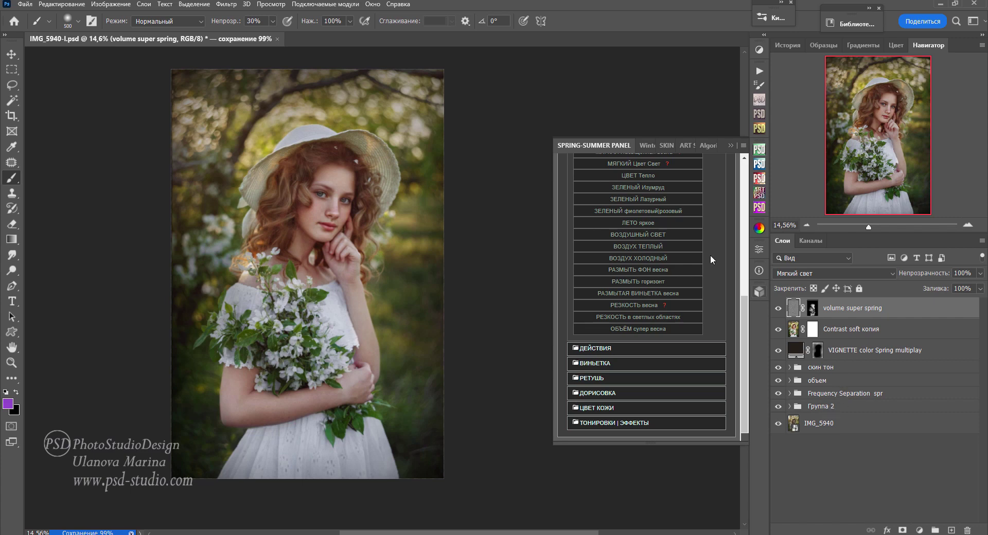
{"action": "scroll", "coordinate": [685, 263], "scroll_direction": "up", "scroll_amount": 3}
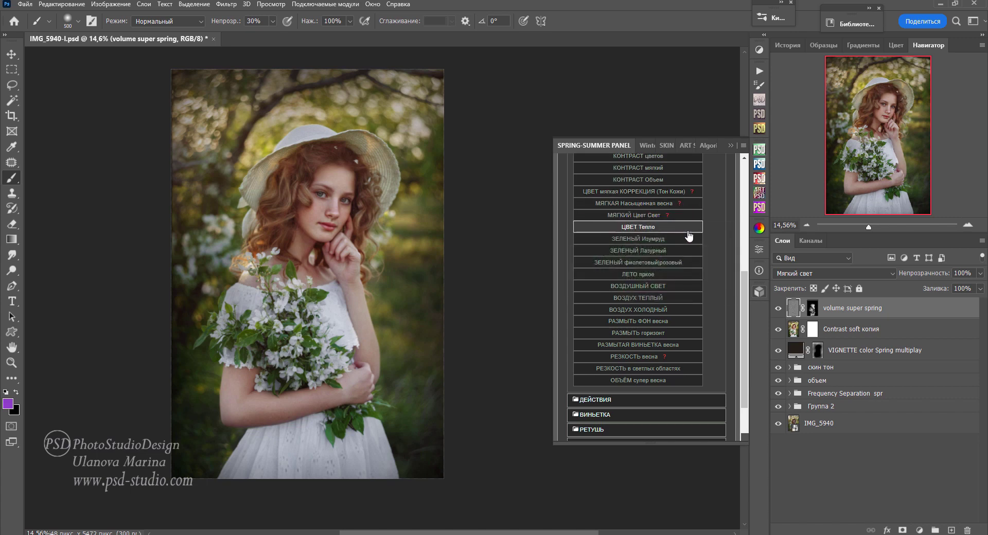
Step: Run the ЧИСТЫЙ ЦВЕТ action for a Pure color 1 group and blend it at about 24% opacity
{"action": "scroll", "coordinate": [688, 237], "scroll_direction": "up", "scroll_amount": 3}
{"action": "scroll", "coordinate": [689, 236], "scroll_direction": "up", "scroll_amount": 1}
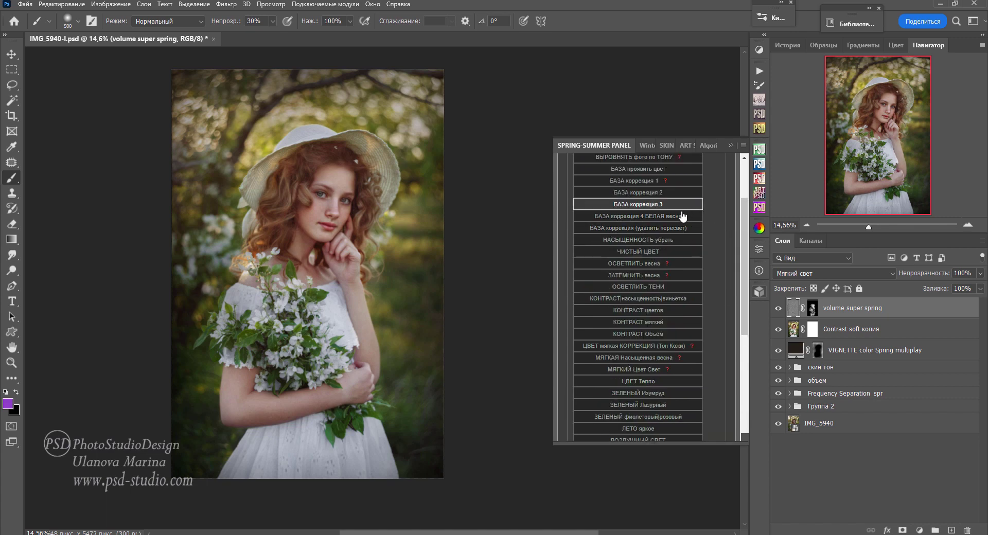
{"action": "scroll", "coordinate": [682, 219], "scroll_direction": "up", "scroll_amount": 2}
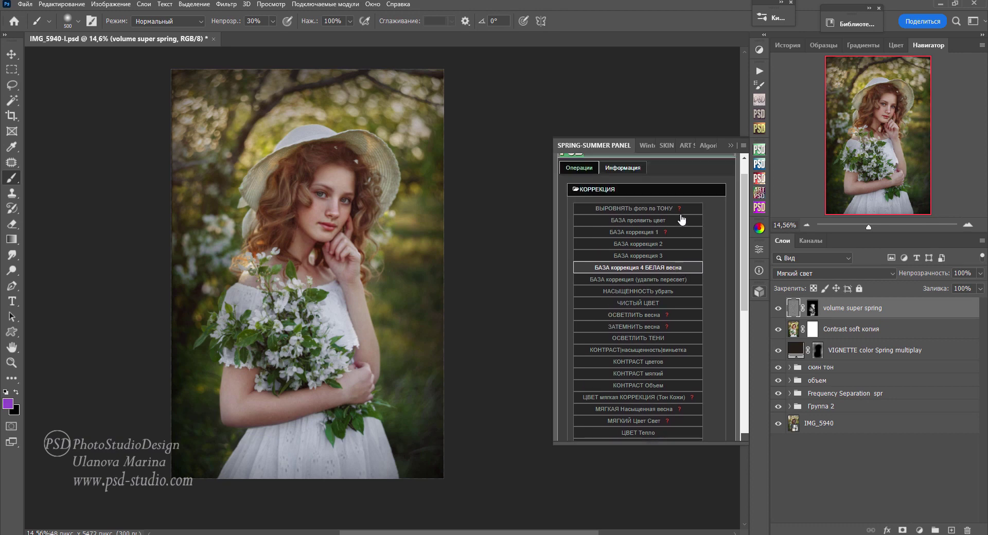
{"action": "left_click", "coordinate": [651, 304]}
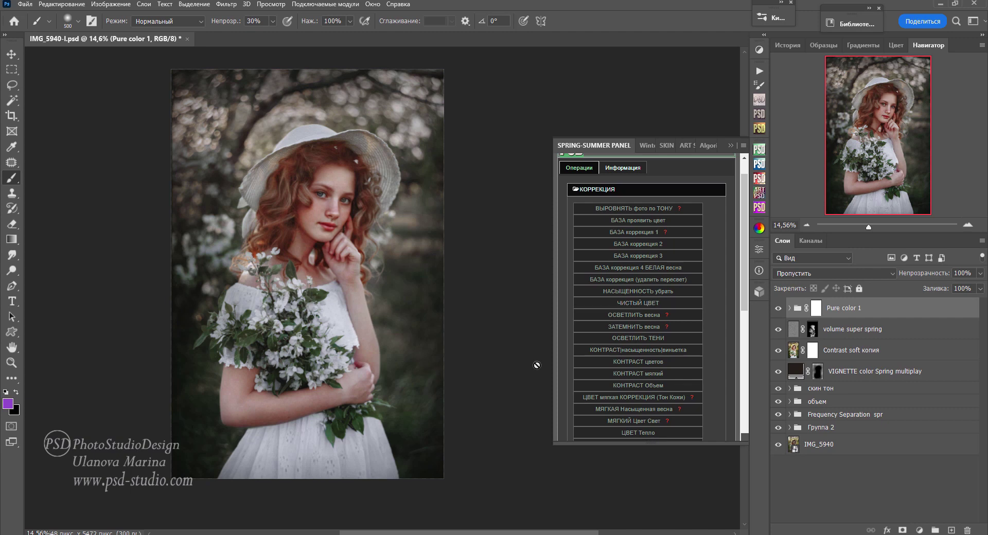
{"action": "left_click", "coordinate": [638, 362]}
{"action": "left_click_drag", "start_coordinate": [937, 277], "coordinate": [917, 278]}
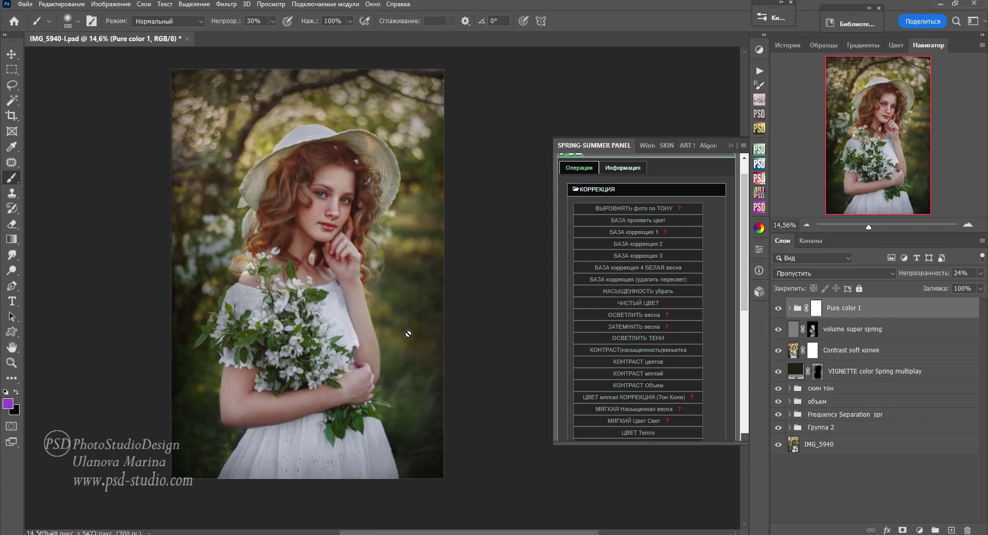
{"action": "scroll", "coordinate": [440, 315], "scroll_direction": "down", "scroll_amount": 1}
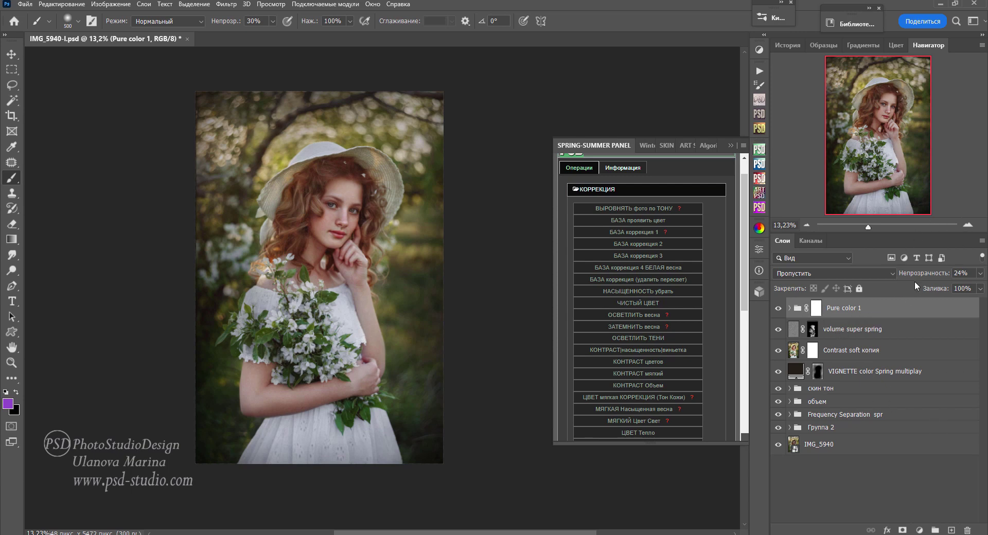
{"action": "key", "text": "Up"}
{"action": "key", "text": "Up"}
{"action": "key", "text": "Up"}
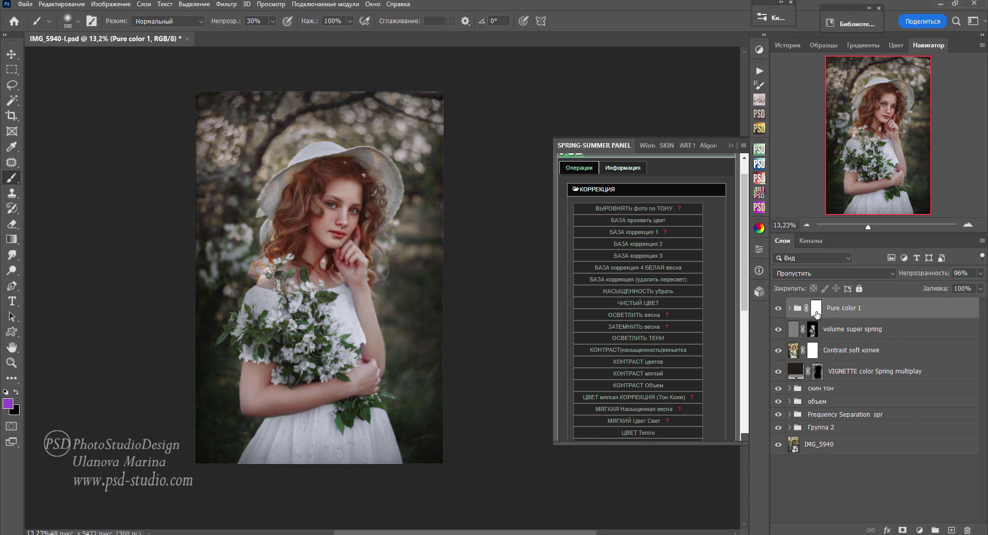
Step: Paint black on the Pure color 1 mask to remove the effect around the eyes and below the face
{"action": "left_click", "coordinate": [815, 308]}
{"action": "key", "text": "0"}
{"action": "key", "text": "d"}
{"action": "key", "text": "bracketright"}
{"action": "key", "text": "bracketright"}
{"action": "key", "text": "bracketright"}
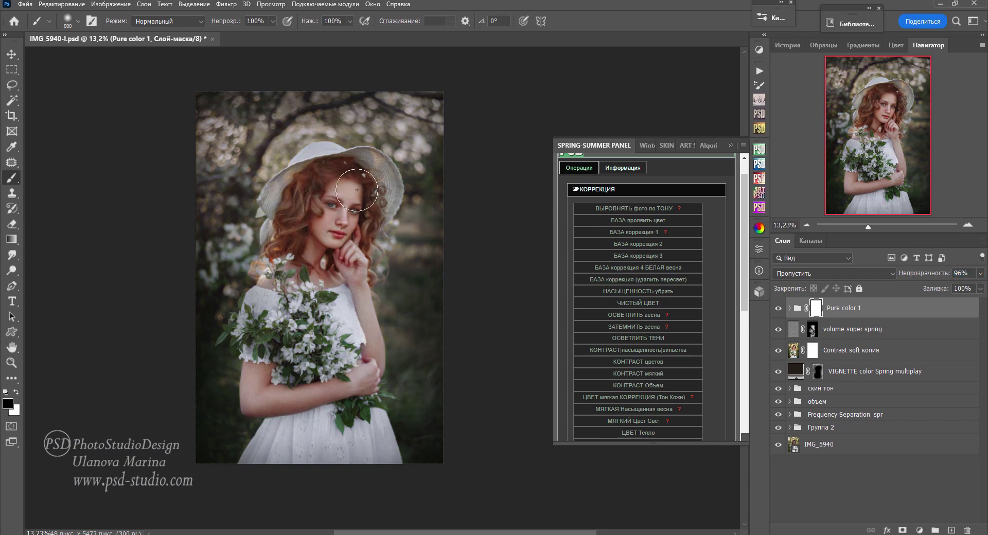
{"action": "key", "text": "bracketleft"}
{"action": "left_click", "coordinate": [341, 210]}
{"action": "key", "text": "bracketleft"}
{"action": "key", "text": "bracketleft"}
{"action": "key", "text": "bracketleft"}
{"action": "left_click_drag", "start_coordinate": [344, 331], "coordinate": [360, 259]}
{"action": "key", "text": "x"}
{"action": "key", "text": "bracketleft"}
{"action": "key", "text": "bracketleft"}
{"action": "key", "text": "bracketleft"}
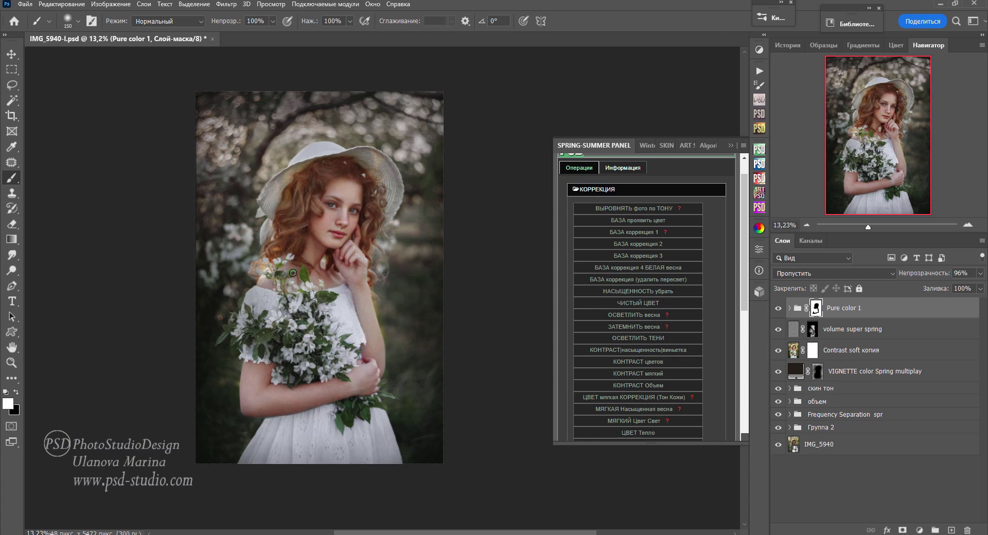
Step: Lower the Pure color 1 layer opacity to 55% and hide it to compare
{"action": "left_click_drag", "start_coordinate": [938, 275], "coordinate": [937, 276]}
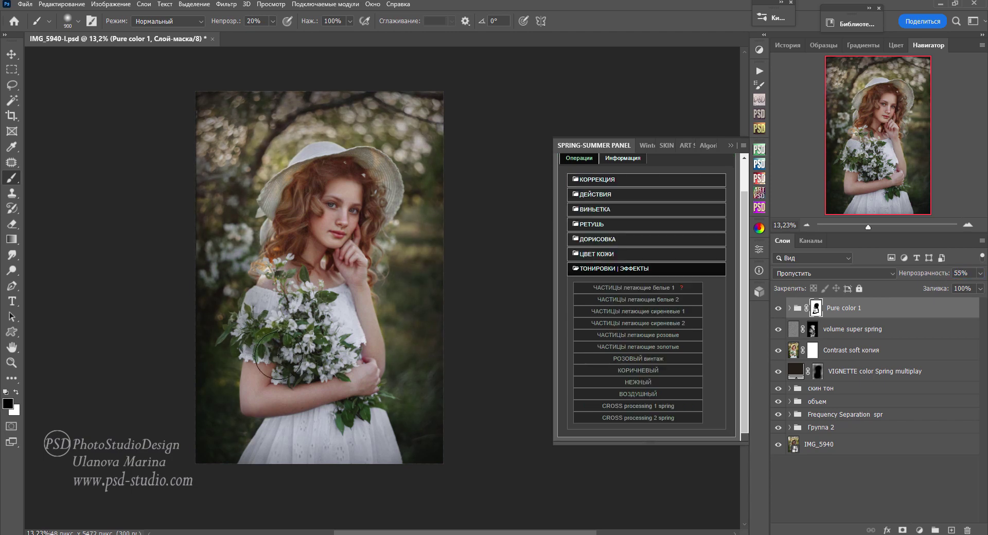
{"action": "key", "text": "bracketleft"}
{"action": "key", "text": "bracketleft"}
{"action": "key", "text": "bracketleft"}
{"action": "key", "text": "5"}
{"action": "key", "text": "bracketleft"}
{"action": "key", "text": "bracketleft"}
{"action": "key", "text": "0"}
{"action": "left_click", "coordinate": [778, 307]}
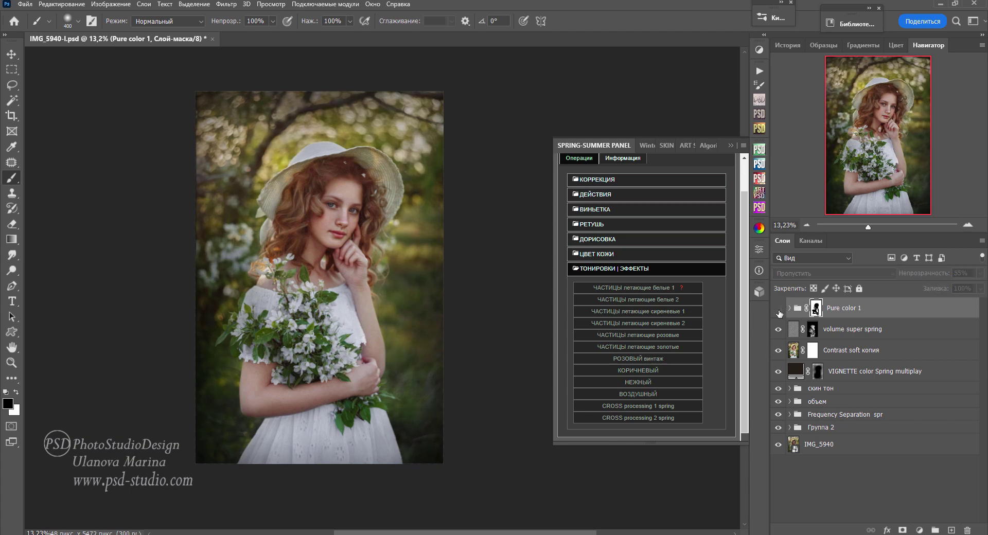
Step: Add the Particles flying white 1 layer and reveal particles around the girl with a 900 px brush
{"action": "left_click", "coordinate": [778, 308]}
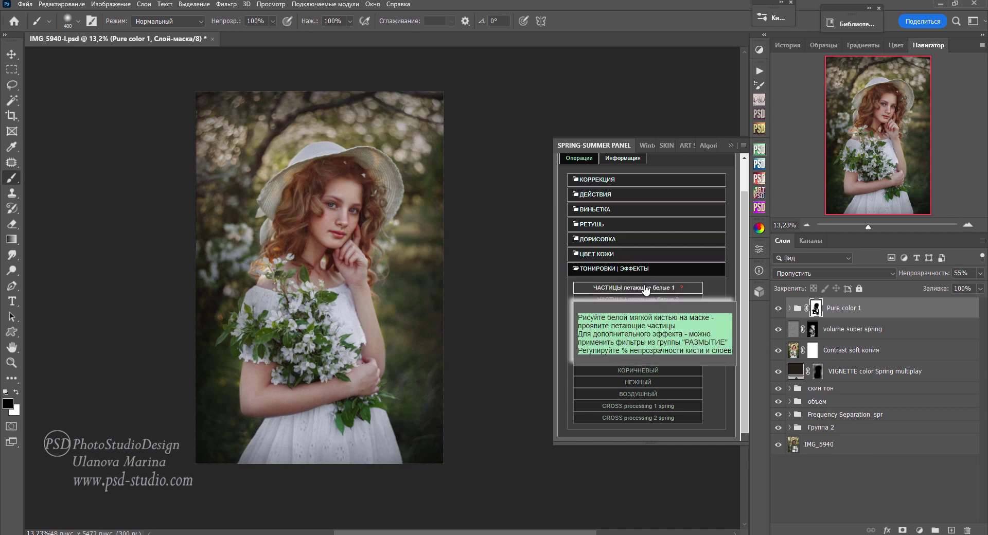
{"action": "left_click", "coordinate": [645, 288]}
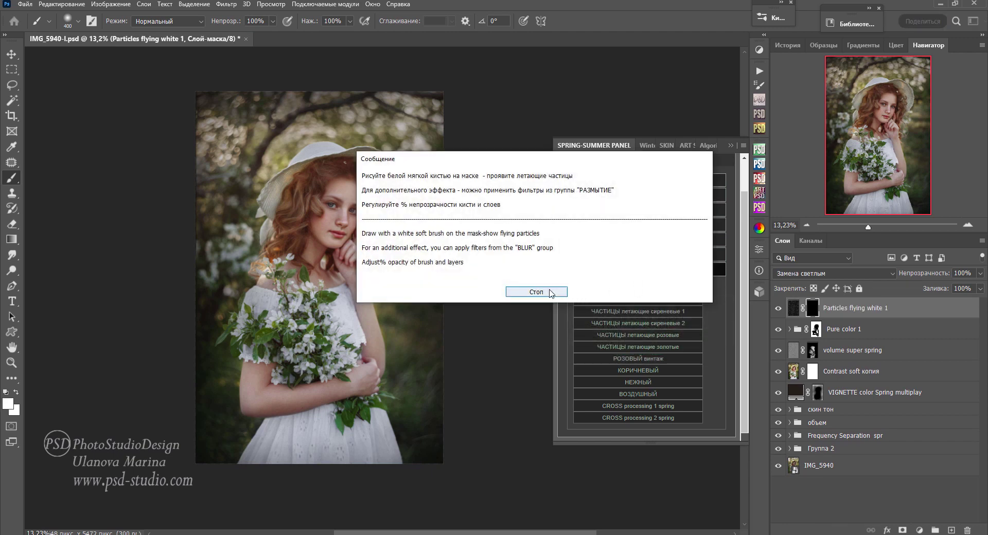
{"action": "left_click", "coordinate": [551, 291]}
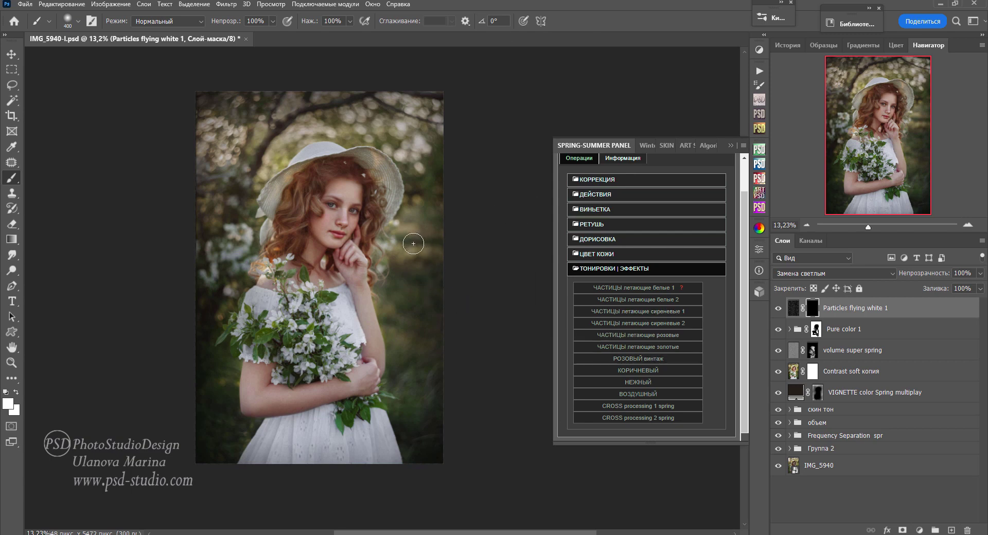
{"action": "key", "text": "bracketright"}
{"action": "key", "text": "bracketright"}
{"action": "key", "text": "bracketright"}
{"action": "mouse_move", "coordinate": [407, 278]}
{"action": "left_mouse_down"}
{"action": "mouse_move", "coordinate": [386, 315]}
{"action": "mouse_move", "coordinate": [403, 317]}
{"action": "left_mouse_up"}
{"action": "scroll", "coordinate": [404, 317], "scroll_direction": "up", "scroll_amount": 1}
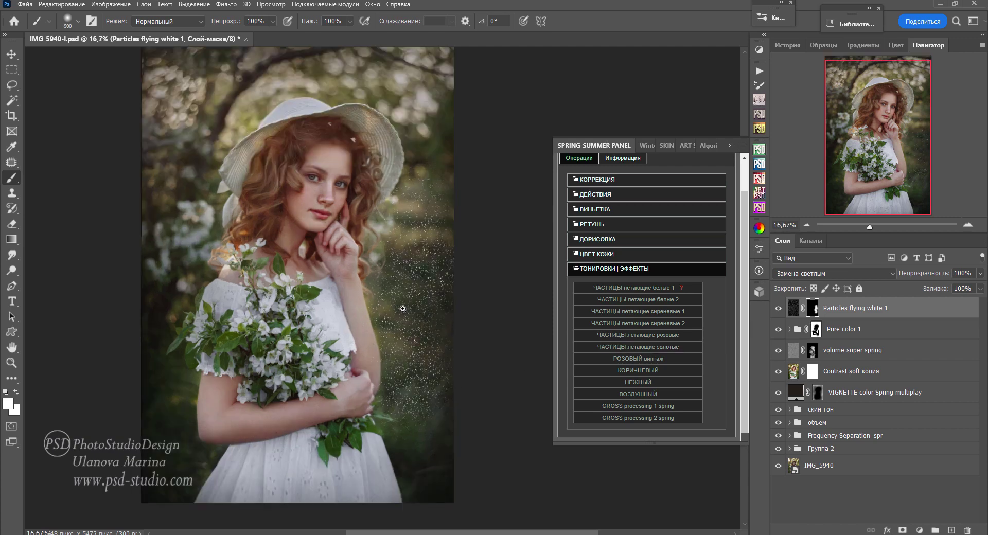
{"action": "left_click_drag", "start_coordinate": [416, 90], "coordinate": [199, 398]}
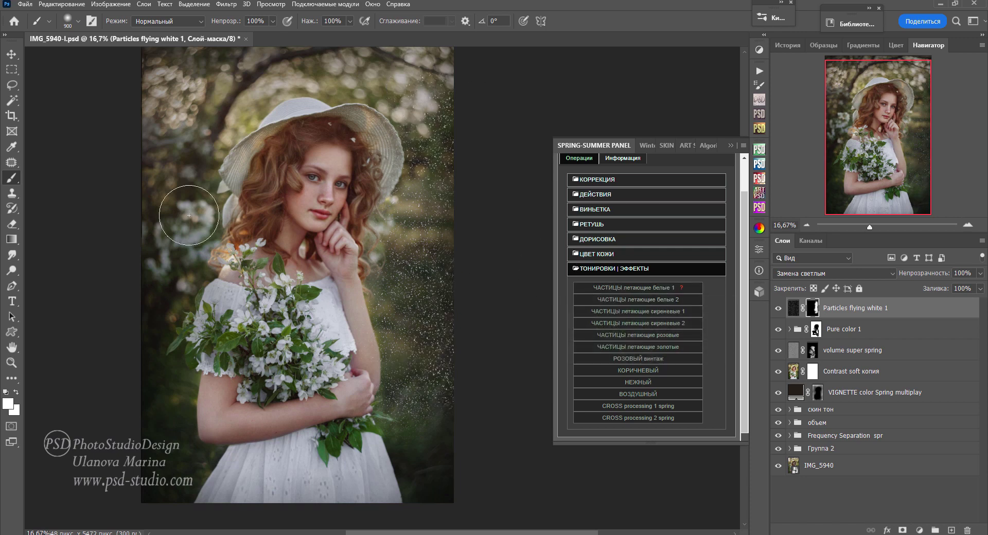
Step: Fade the particles at the right edge and upper left with a 20% black brush, then compare with the original
{"action": "key", "text": "5"}
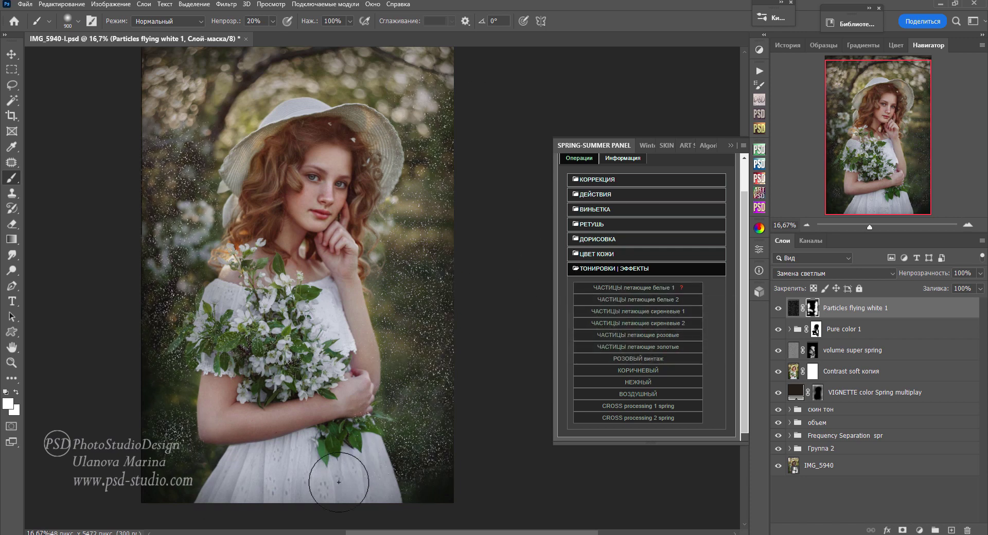
{"action": "key", "text": "x"}
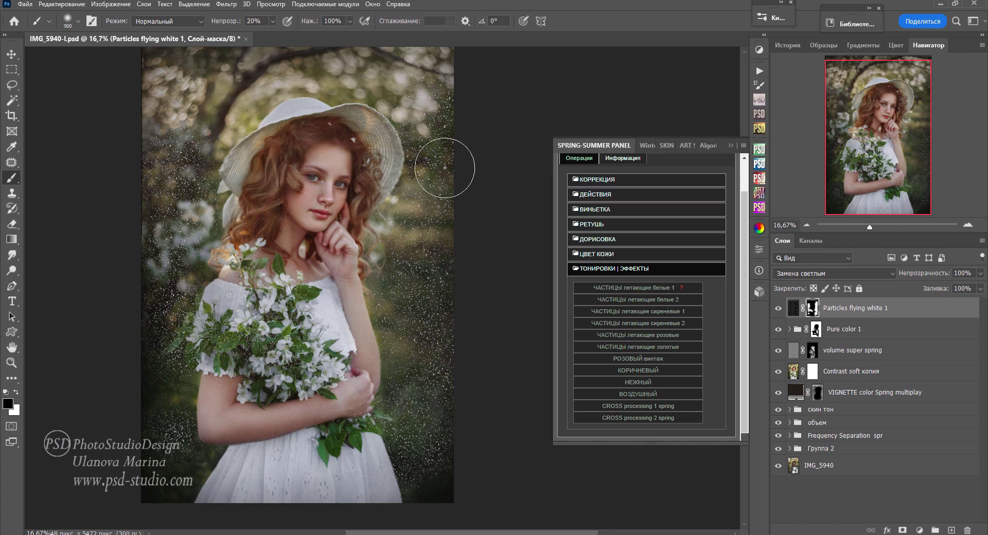
{"action": "key", "text": "2"}
{"action": "mouse_move", "coordinate": [453, 290]}
{"action": "left_mouse_down"}
{"action": "mouse_move", "coordinate": [398, 410]}
{"action": "mouse_move", "coordinate": [449, 308]}
{"action": "left_mouse_up"}
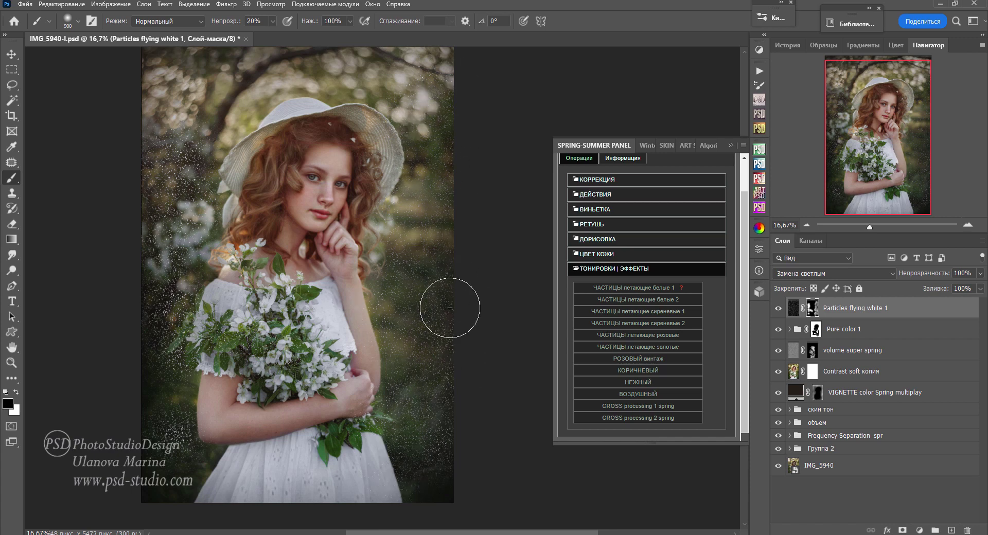
{"action": "left_click_drag", "start_coordinate": [186, 308], "coordinate": [162, 124]}
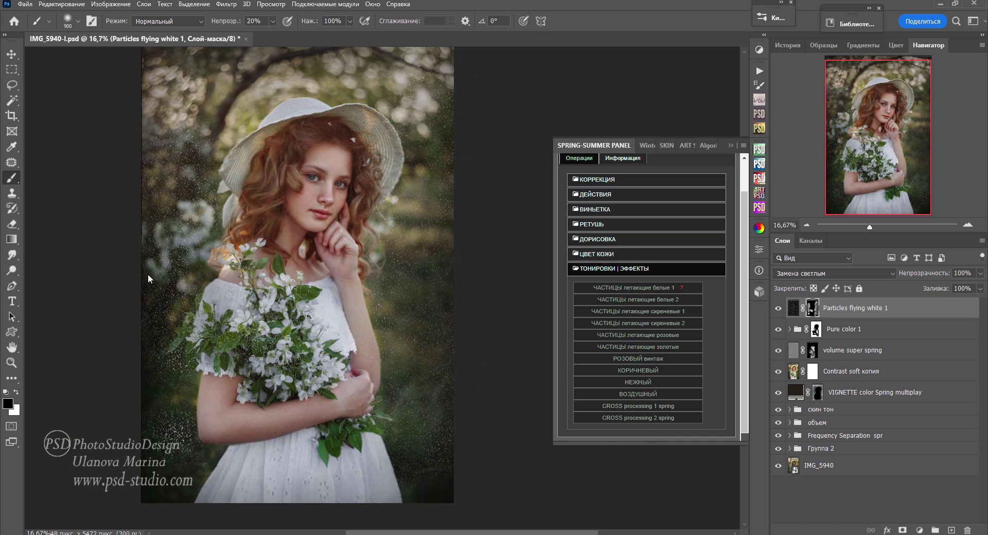
{"action": "key", "text": "x"}
{"action": "key", "text": "x"}
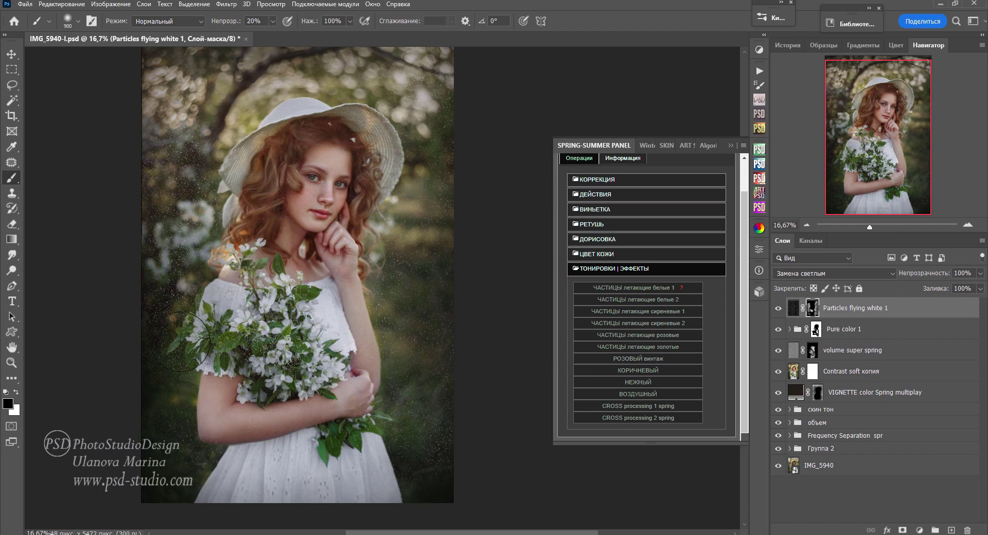
{"action": "left_click_drag", "start_coordinate": [206, 160], "coordinate": [175, 98]}
{"action": "key", "text": "x"}
{"action": "key", "text": "x"}
{"action": "scroll", "coordinate": [201, 238], "scroll_direction": "down", "scroll_amount": 1}
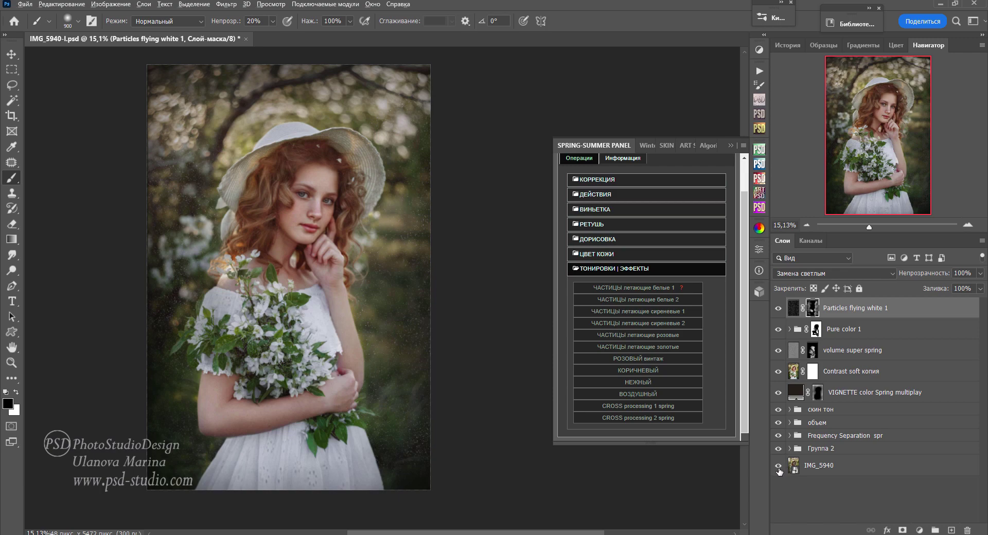
{"action": "left_click", "coordinate": [778, 466], "text": "alt"}
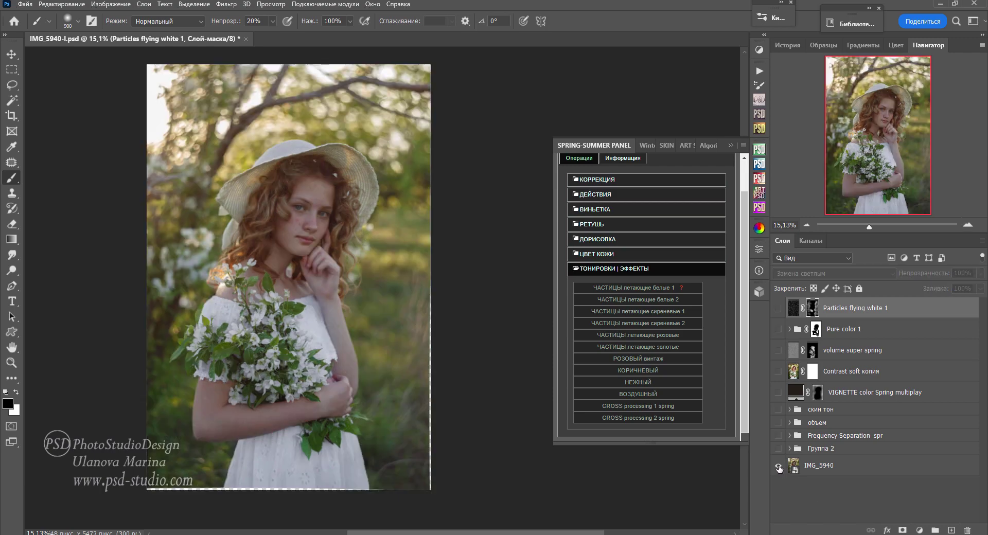
{"action": "left_click", "coordinate": [778, 467], "text": "alt"}
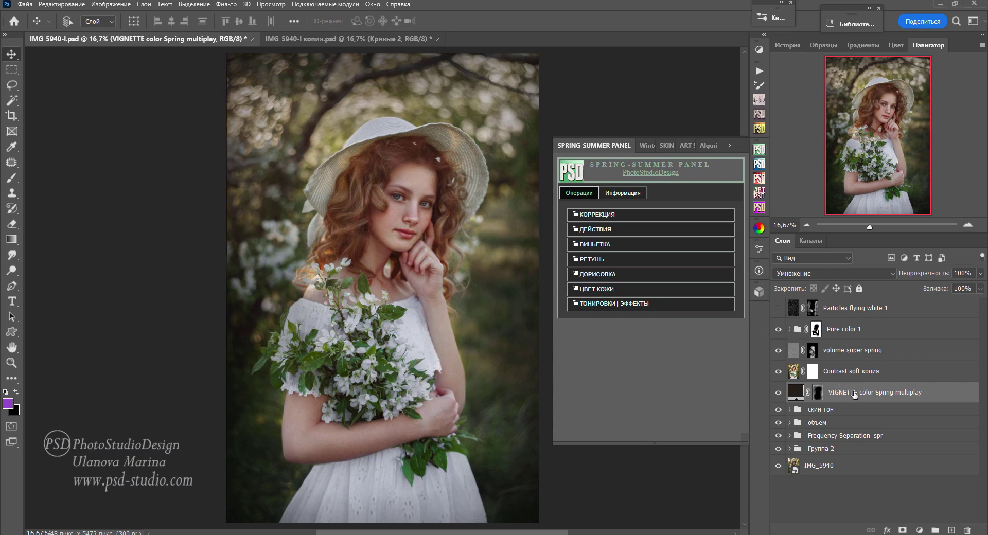
Step: Hide Pure color 1, volume super spring and Contrast soft копия, and expand the КОРРЕКЦИЯ action list
{"action": "left_click", "coordinate": [778, 331]}
{"action": "left_click_drag", "start_coordinate": [779, 350], "coordinate": [777, 372]}
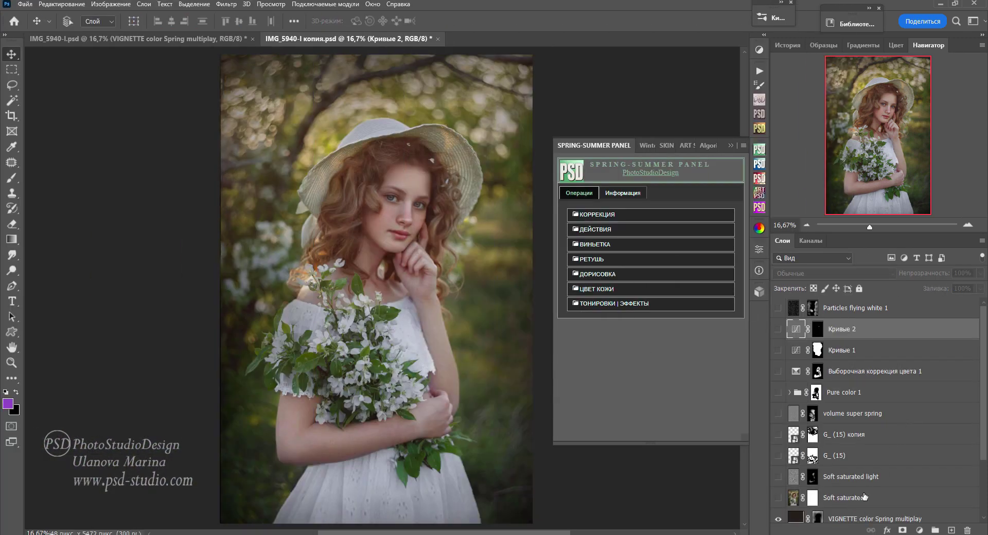
{"action": "scroll", "coordinate": [857, 470], "scroll_direction": "down", "scroll_amount": 1}
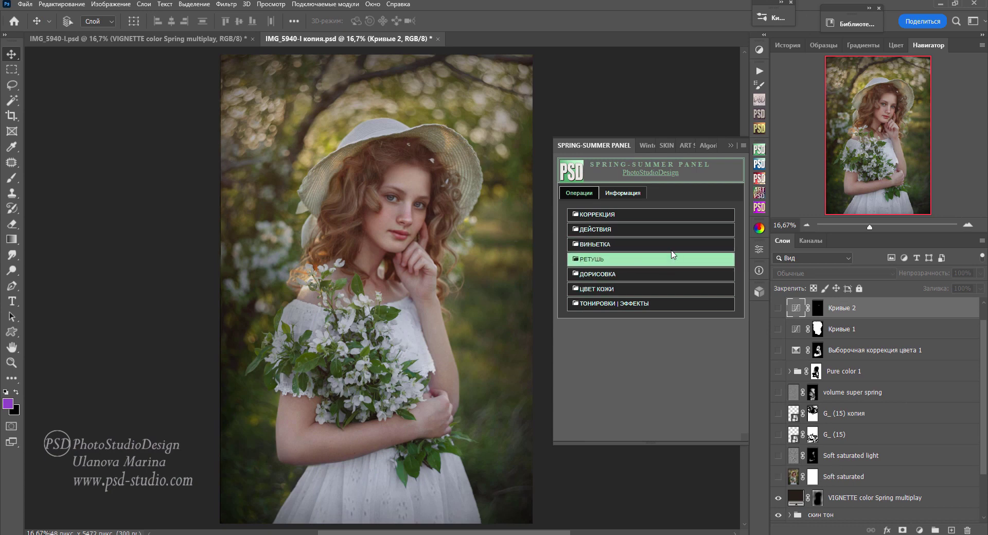
{"action": "left_click", "coordinate": [657, 216]}
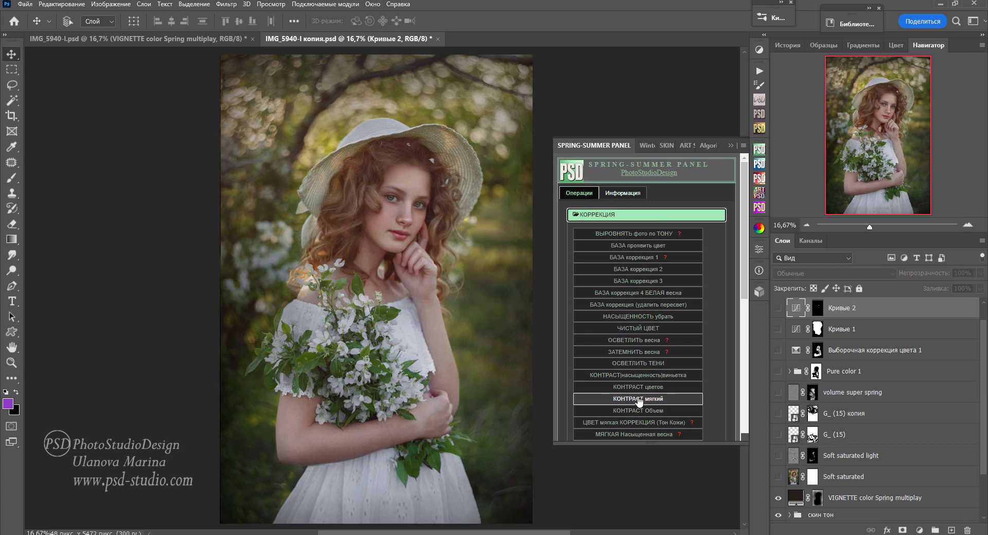
Step: Show Soft saturated, Soft saturated light and Pure color 1, select G_ (15) копия, and close the petal preview
{"action": "left_click", "coordinate": [778, 477]}
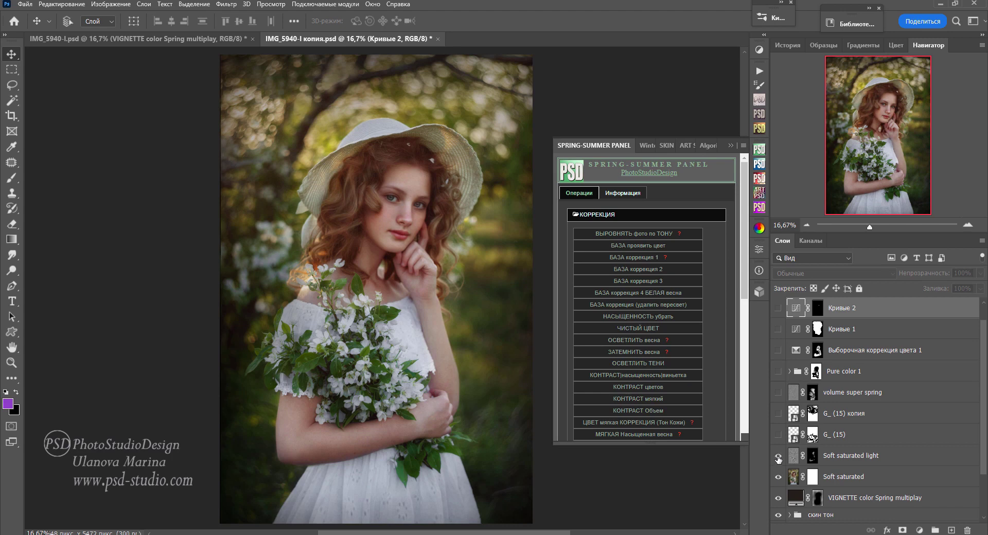
{"action": "left_click", "coordinate": [777, 456]}
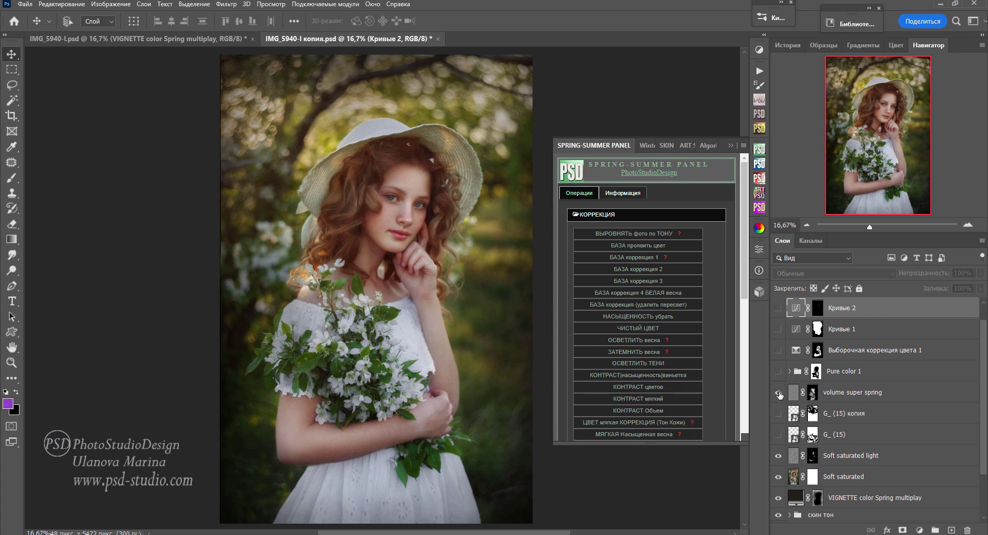
{"action": "left_click", "coordinate": [777, 371]}
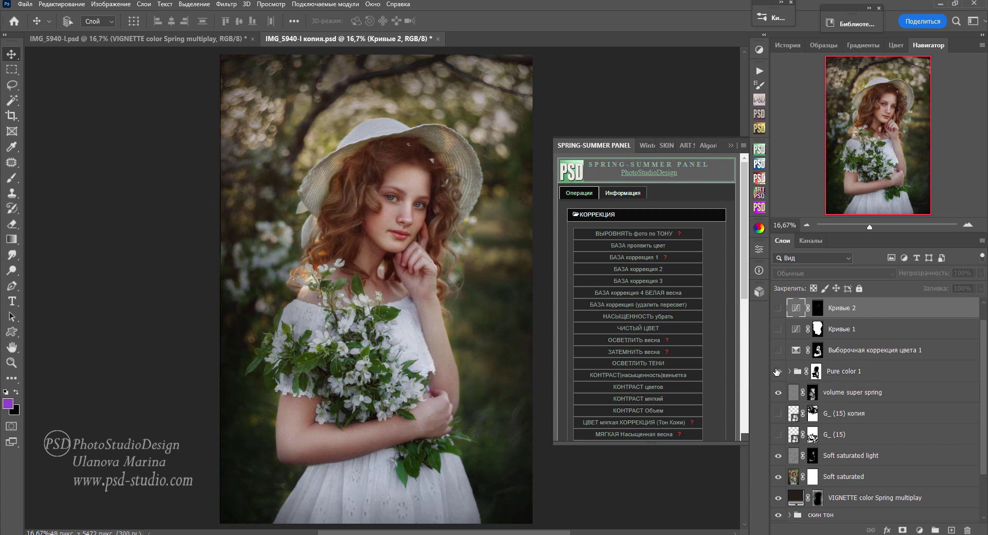
{"action": "left_click", "coordinate": [836, 414]}
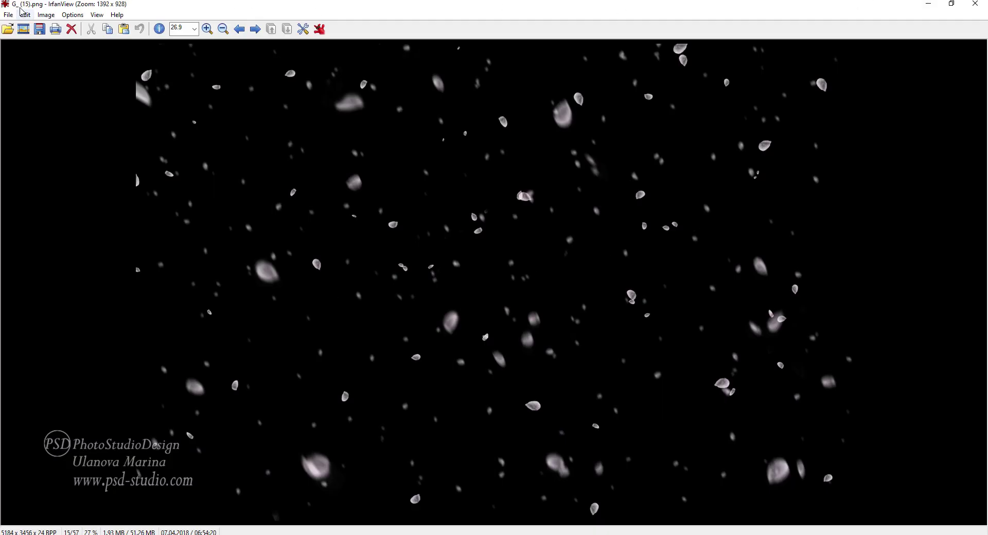
{"action": "left_click", "coordinate": [928, 5]}
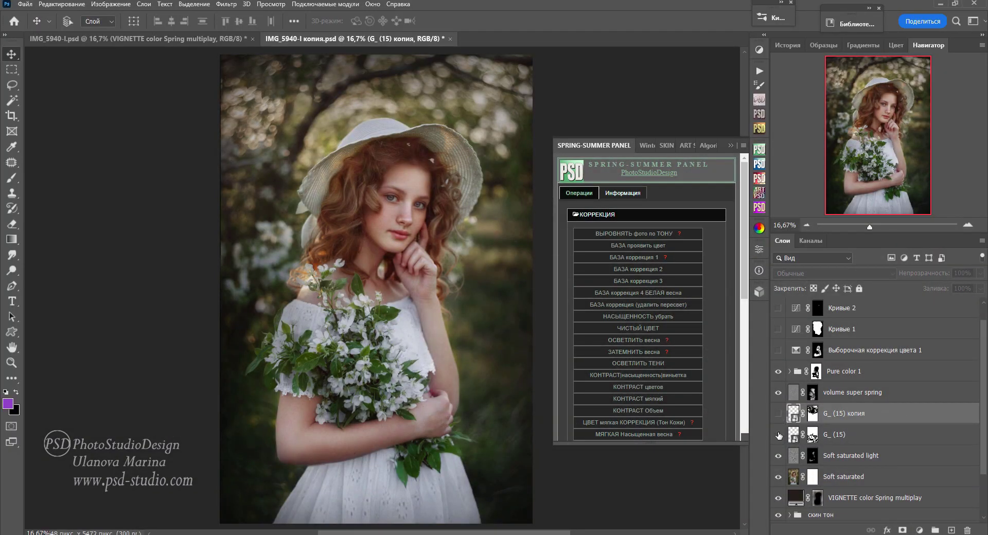
Step: Show both G_ (15) petal layers and turn on Выборочная коррекция цвета 1, toggling it to compare
{"action": "left_click_drag", "start_coordinate": [778, 435], "coordinate": [776, 417]}
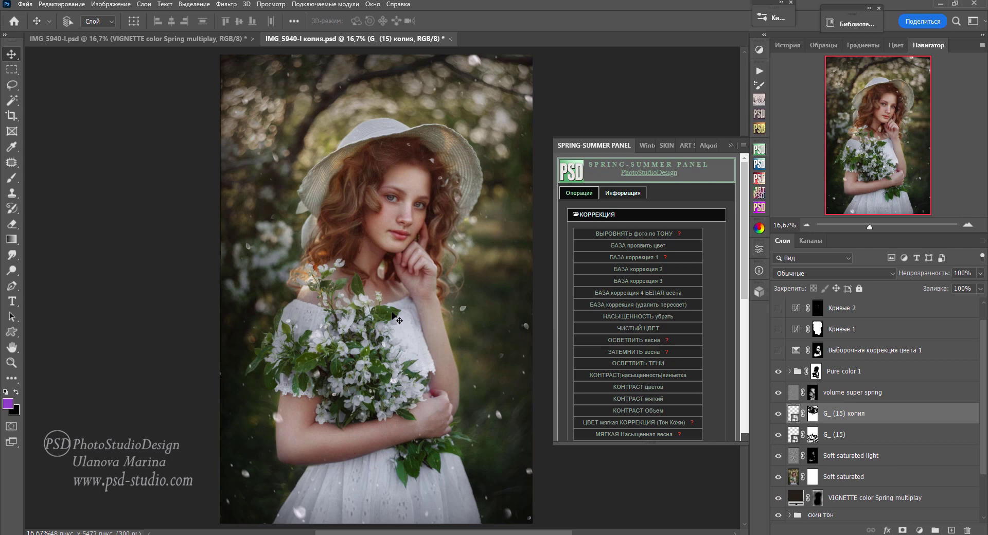
{"action": "scroll", "coordinate": [392, 313], "scroll_direction": "down", "scroll_amount": 1, "text": "alt"}
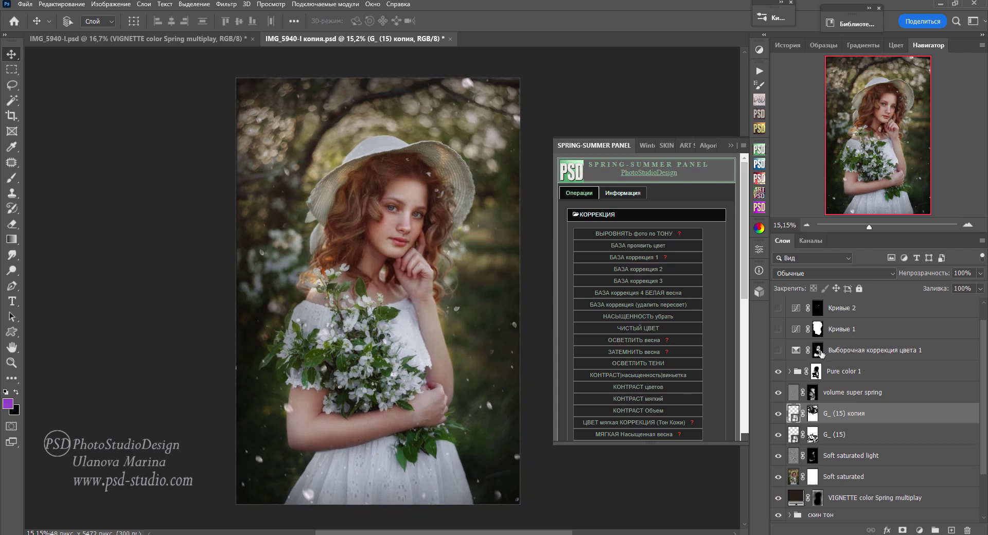
{"action": "left_click", "coordinate": [818, 351]}
{"action": "left_click", "coordinate": [778, 350]}
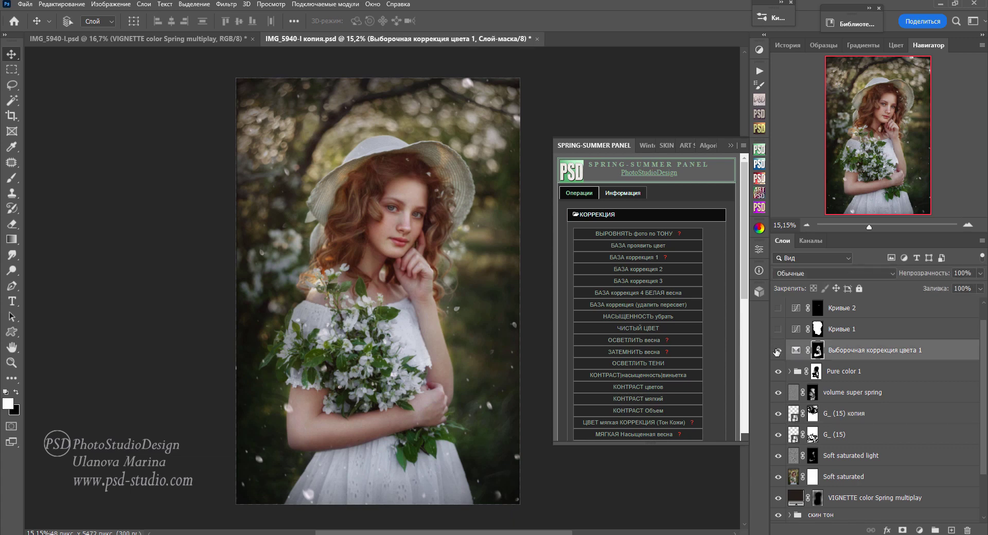
{"action": "left_click", "coordinate": [777, 351]}
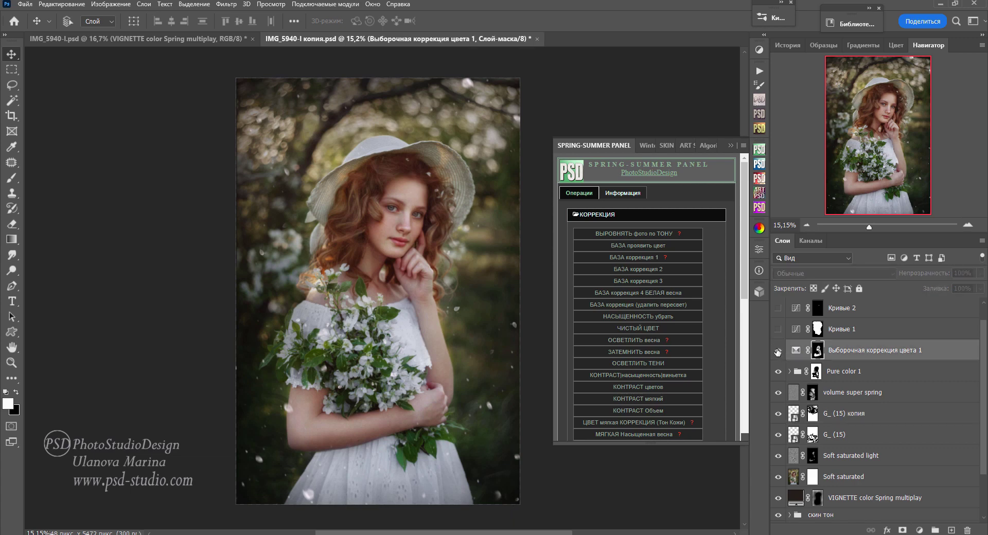
{"action": "left_click", "coordinate": [778, 352]}
Step: Set the Selective Color cyan for Whites to +1, view the Reds range, and compare
{"action": "double_click", "coordinate": [795, 351]}
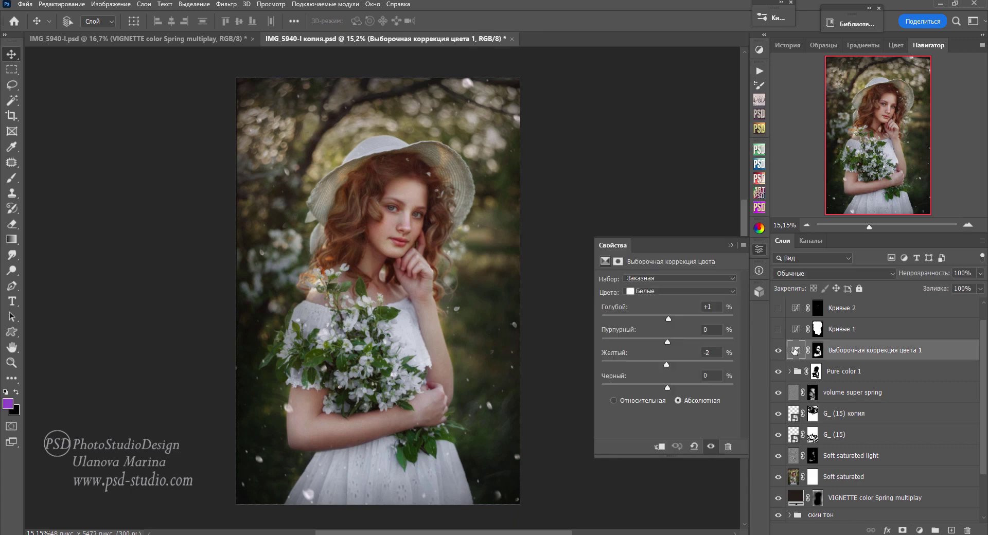
{"action": "type", "text": "1"}
{"action": "key", "text": "Return"}
{"action": "left_click", "coordinate": [682, 293]}
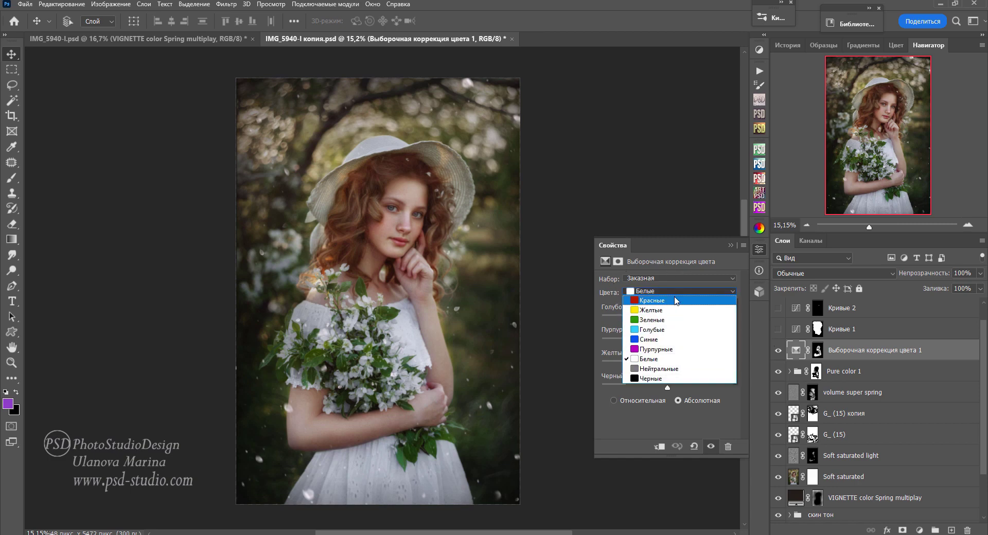
{"action": "left_click", "coordinate": [675, 300]}
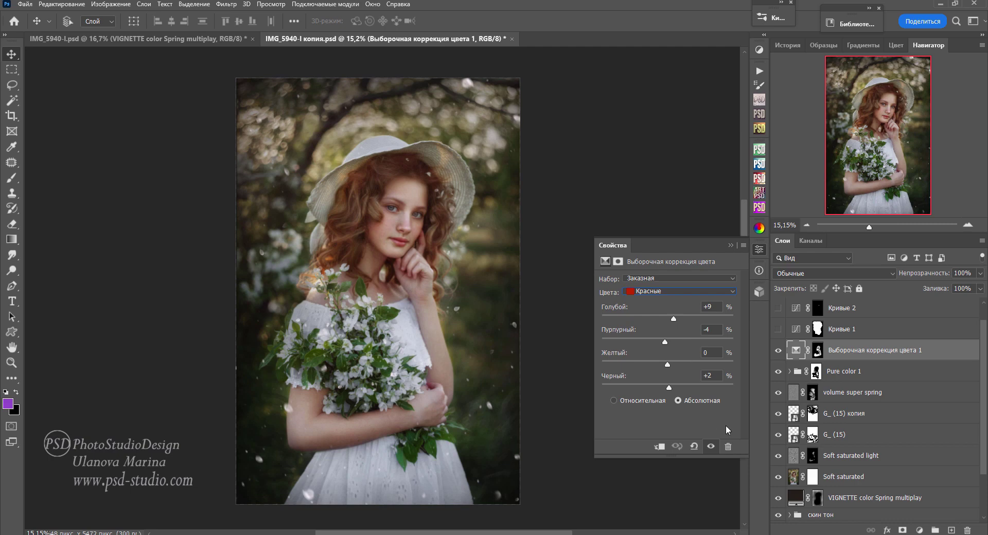
{"action": "left_click", "coordinate": [711, 447]}
{"action": "left_click", "coordinate": [712, 447]}
{"action": "left_click", "coordinate": [731, 245]}
Step: Switch on the Кривые 1 and Кривые 2 curves layers
{"action": "left_click", "coordinate": [778, 330]}
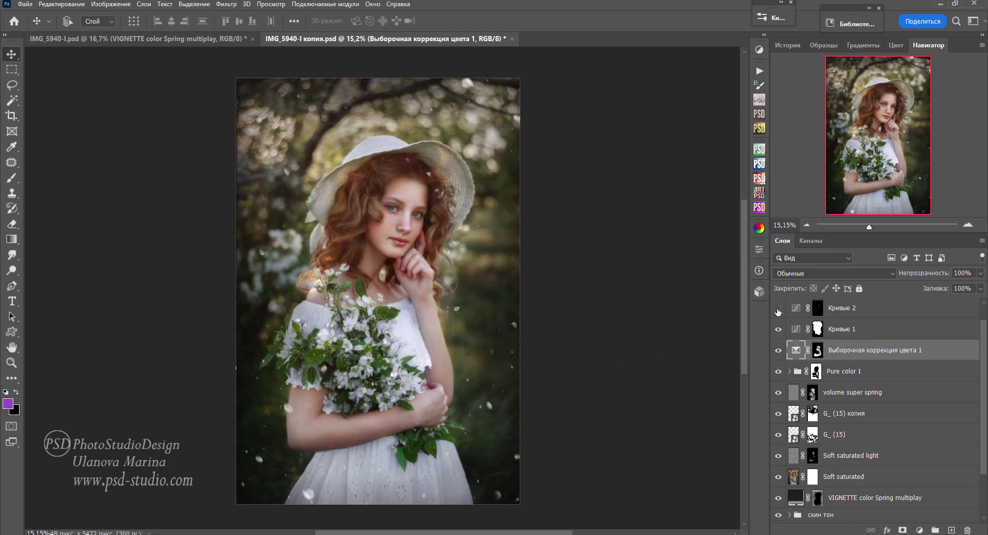
{"action": "left_click", "coordinate": [778, 308]}
{"action": "scroll", "coordinate": [406, 227], "scroll_direction": "up", "scroll_amount": 5}
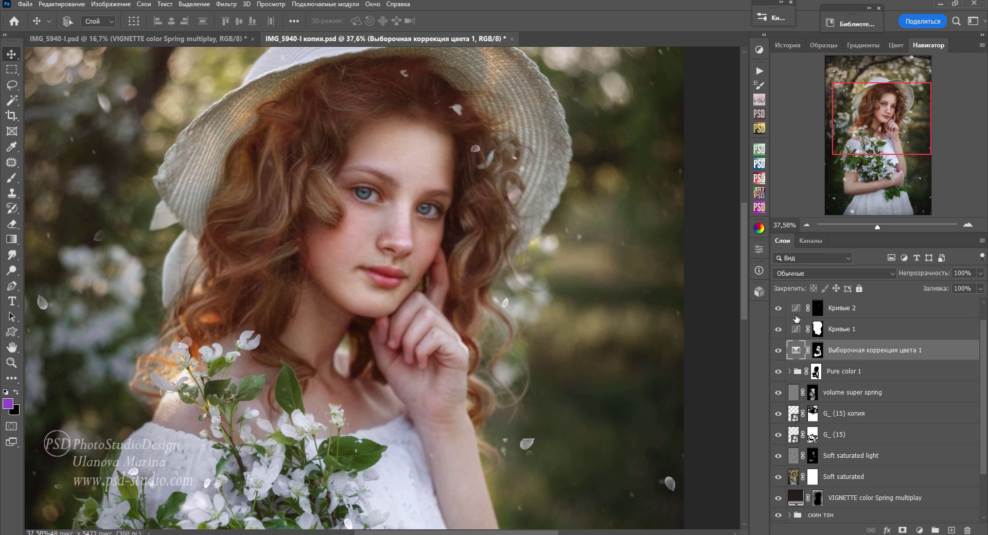
Step: Inspect the Кривые 2 curve in the Red, Green and Blue channels
{"action": "double_click", "coordinate": [795, 308]}
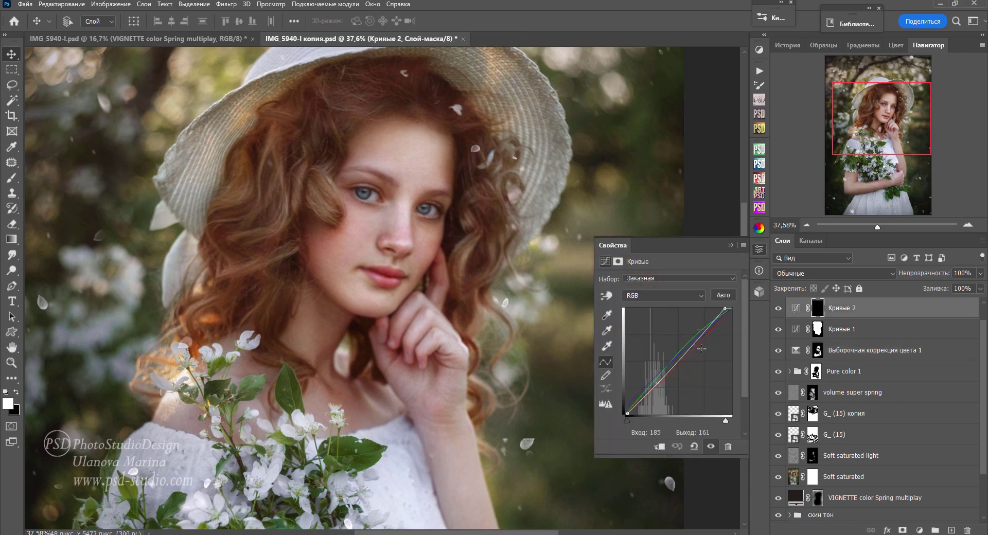
{"action": "left_click", "coordinate": [672, 293]}
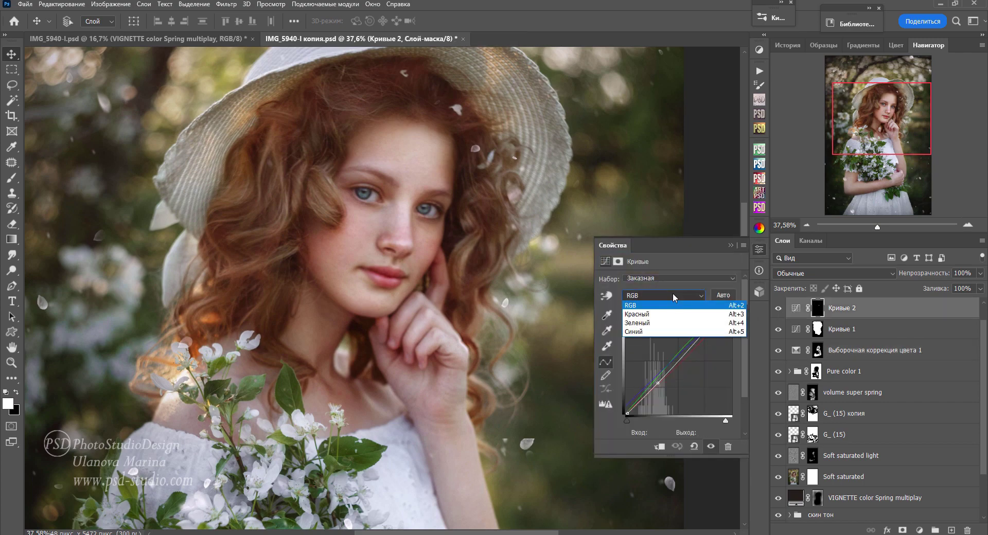
{"action": "left_click", "coordinate": [665, 314]}
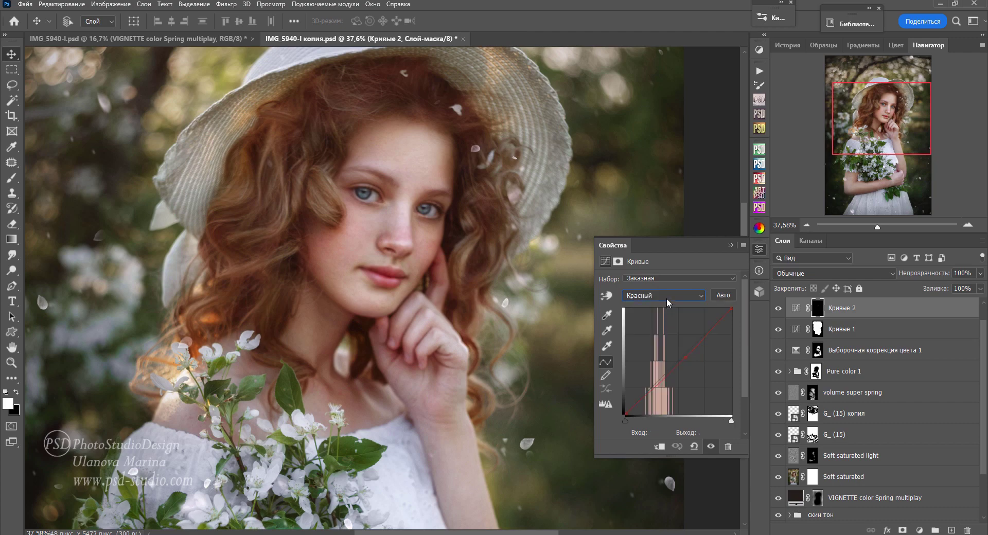
{"action": "left_click", "coordinate": [666, 297]}
{"action": "left_click", "coordinate": [660, 324]}
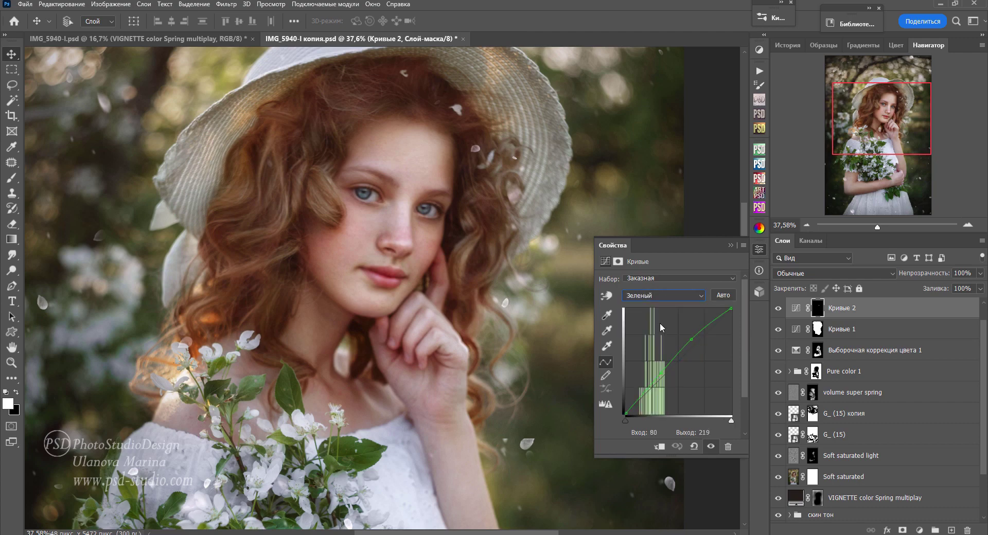
{"action": "left_click", "coordinate": [662, 297]}
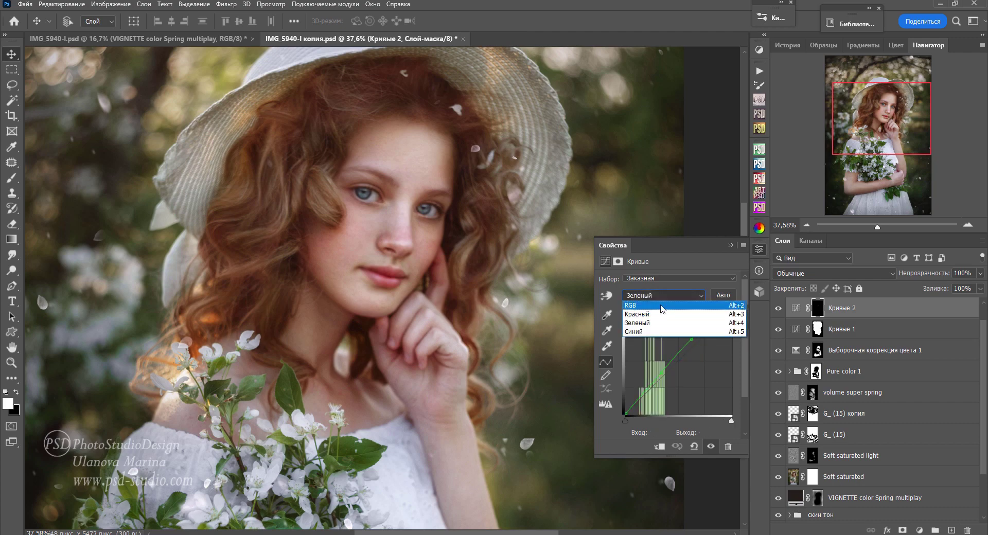
{"action": "left_click", "coordinate": [658, 331]}
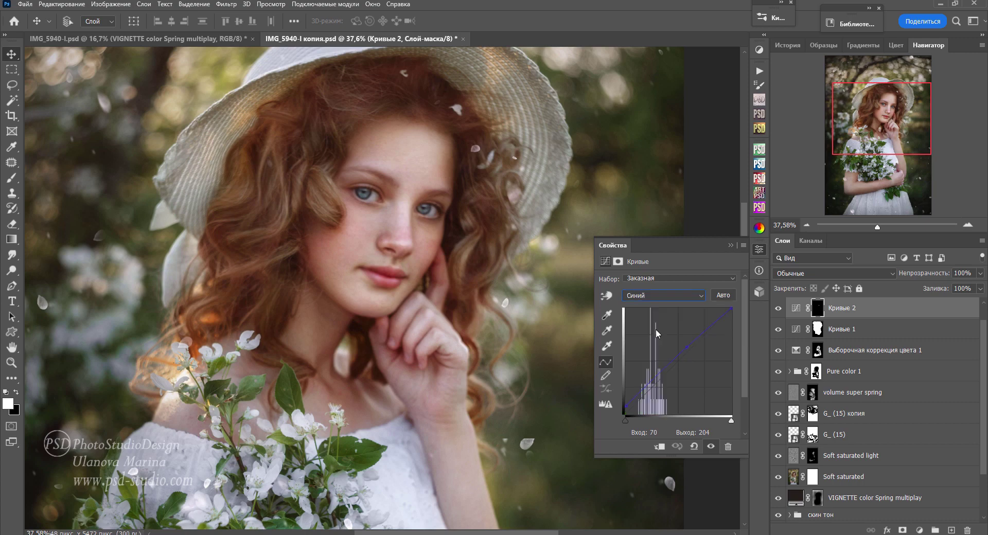
{"action": "left_click", "coordinate": [730, 246]}
Step: Compare the retouched portrait against the original IMG_5940 photo
{"action": "scroll", "coordinate": [566, 298], "scroll_direction": "down", "scroll_amount": 5}
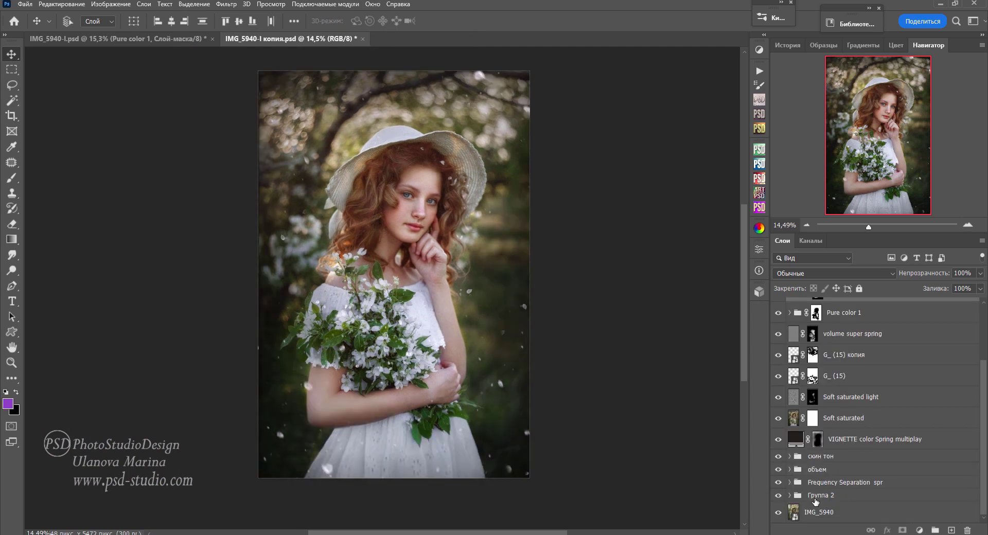
{"action": "left_click", "coordinate": [779, 512], "text": "alt"}
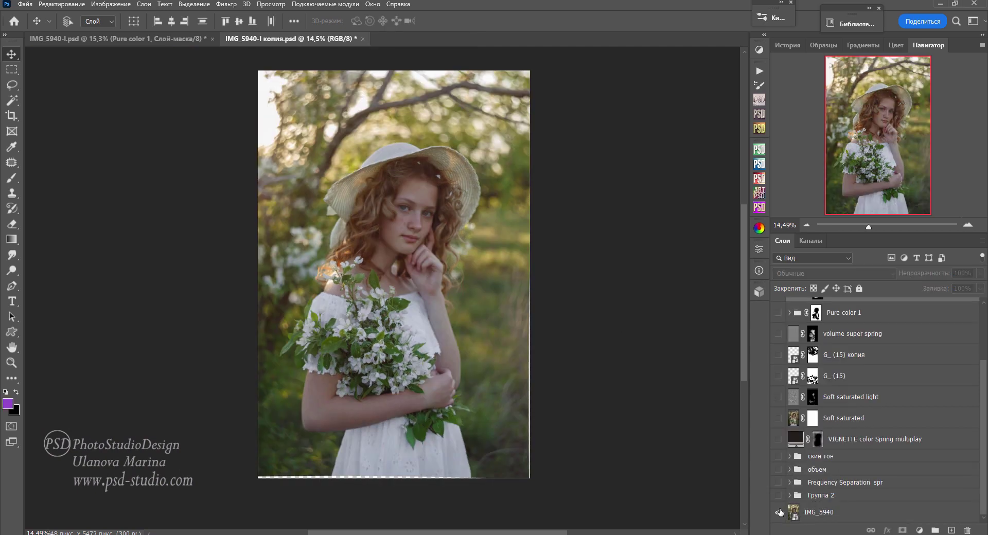
{"action": "left_click", "coordinate": [779, 513], "text": "alt"}
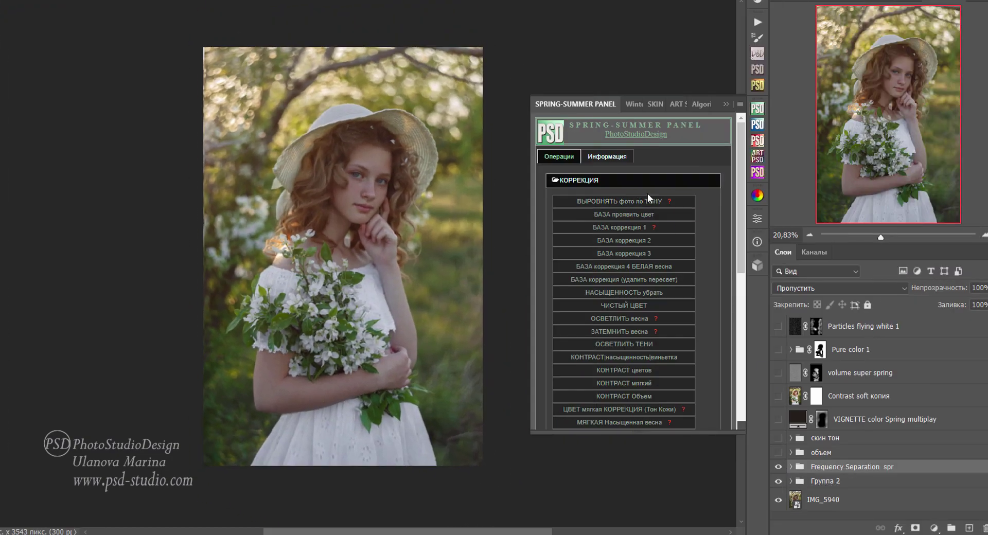
Step: Run the БАЗА проявить цвет and БАЗА коррекция 1 actions, dismissing the message with Стоп
{"action": "left_click", "coordinate": [617, 215]}
{"action": "left_click", "coordinate": [622, 215]}
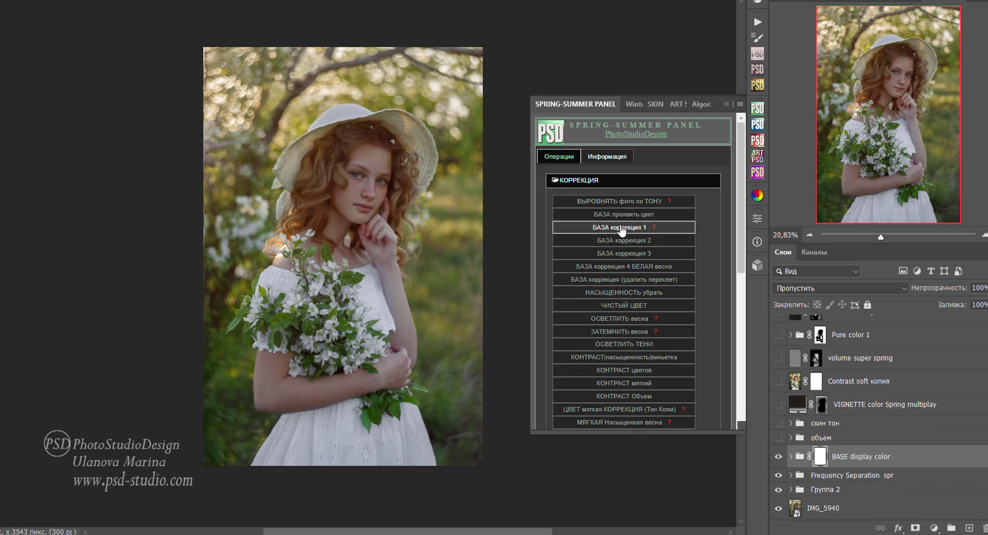
{"action": "mouse_move", "coordinate": [624, 227]}
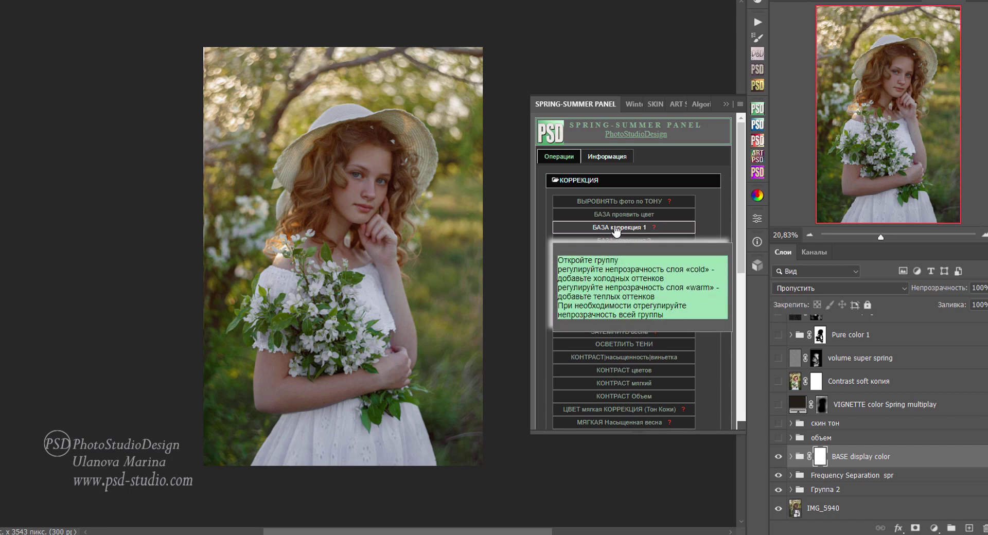
{"action": "left_click", "coordinate": [616, 232]}
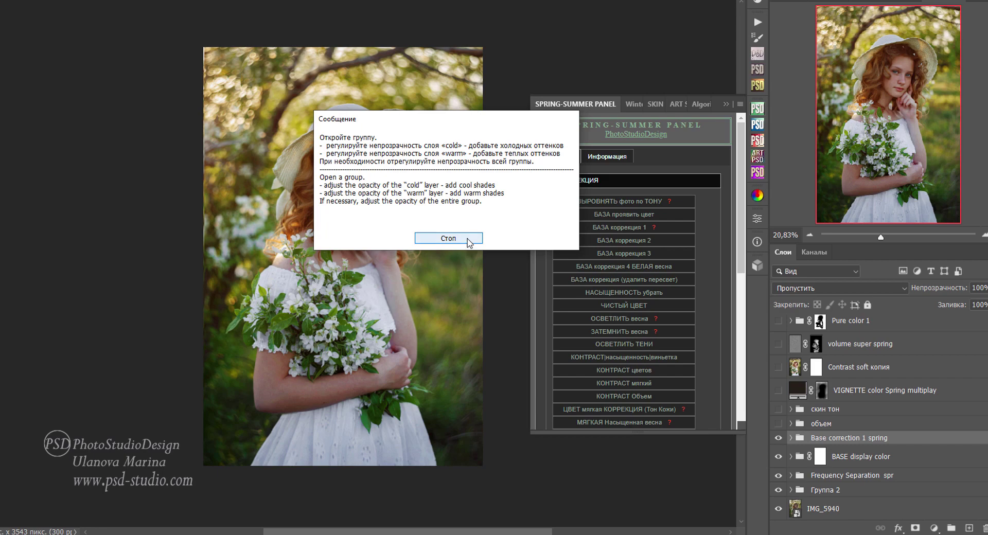
{"action": "left_click", "coordinate": [469, 240]}
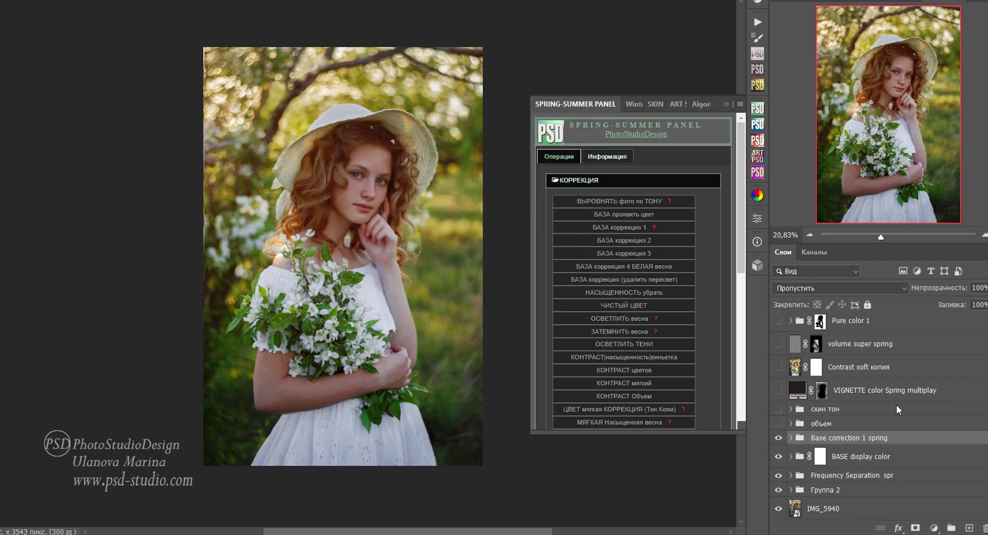
Step: Hide BASE display color, turn on the vignette and volume super spring, and leave скин тон off
{"action": "left_click", "coordinate": [779, 457]}
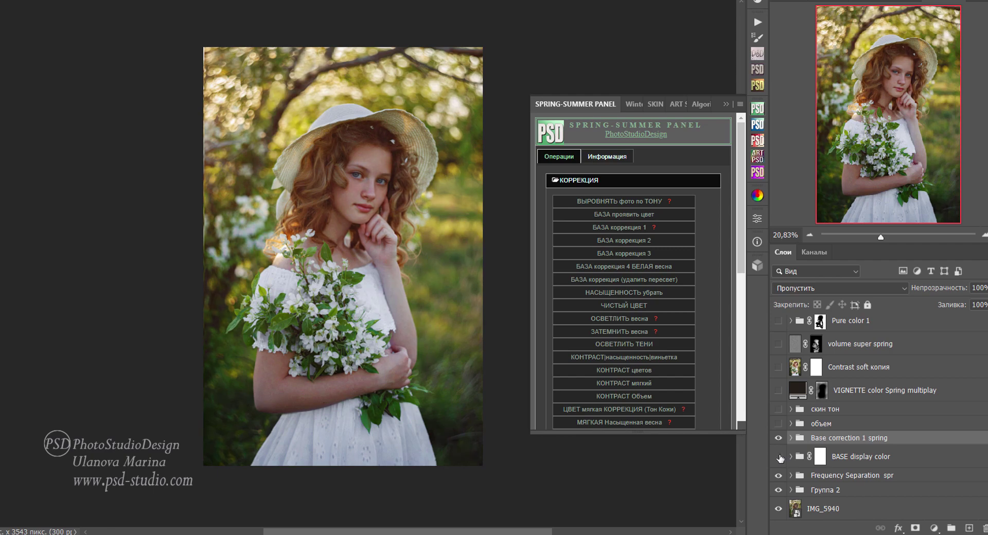
{"action": "left_click", "coordinate": [778, 438]}
{"action": "left_click", "coordinate": [777, 438]}
{"action": "left_click", "coordinate": [777, 390]}
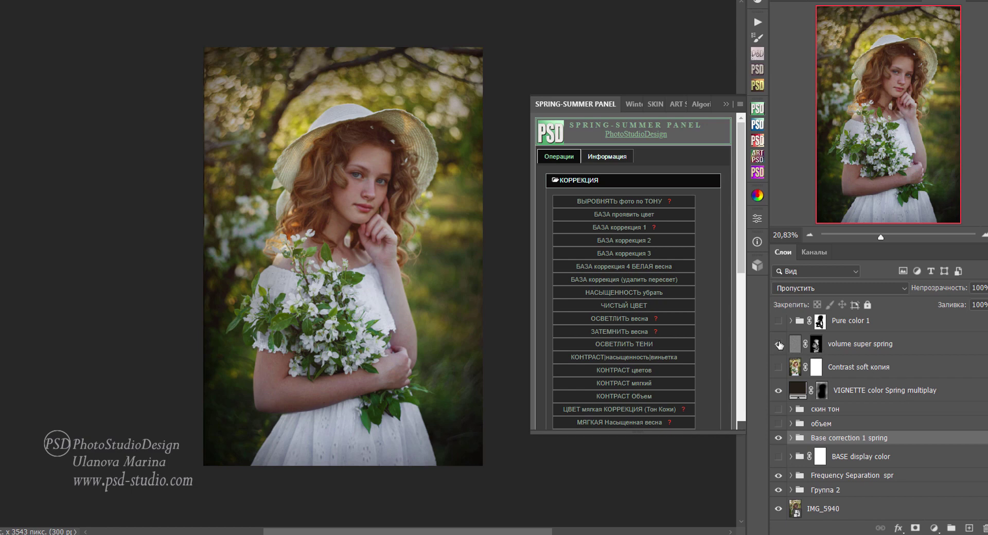
{"action": "left_click", "coordinate": [778, 344]}
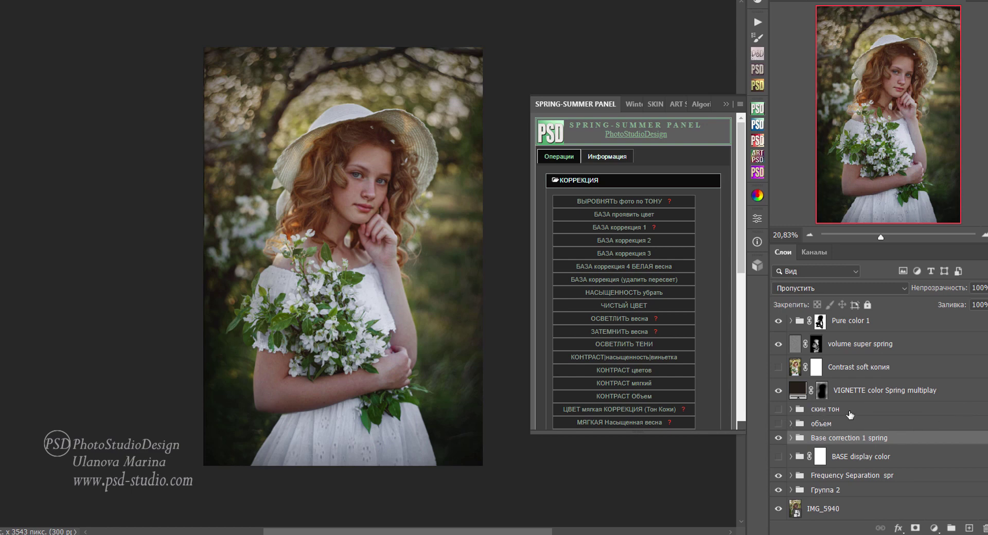
{"action": "left_click", "coordinate": [778, 409]}
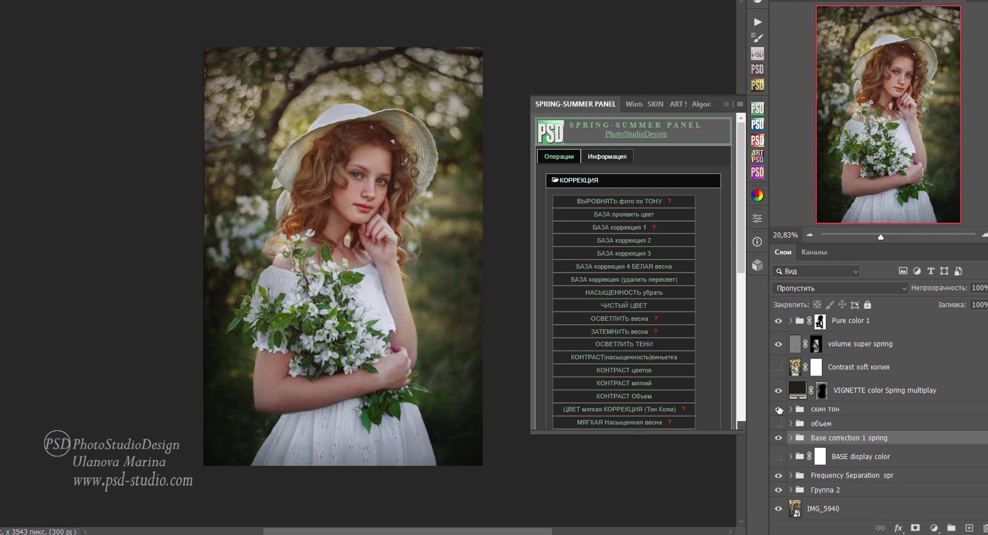
{"action": "left_click", "coordinate": [779, 410]}
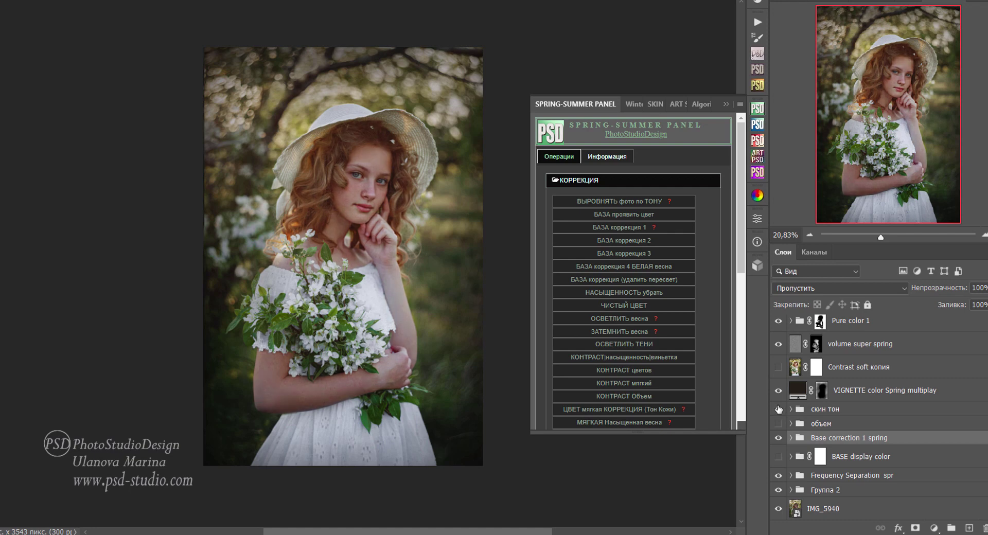
{"action": "left_click", "coordinate": [779, 409]}
{"action": "left_click", "coordinate": [779, 409]}
Step: Compare the result against the original IMG_5940 photo and Группа 2 alone
{"action": "left_click", "coordinate": [777, 509], "text": "alt"}
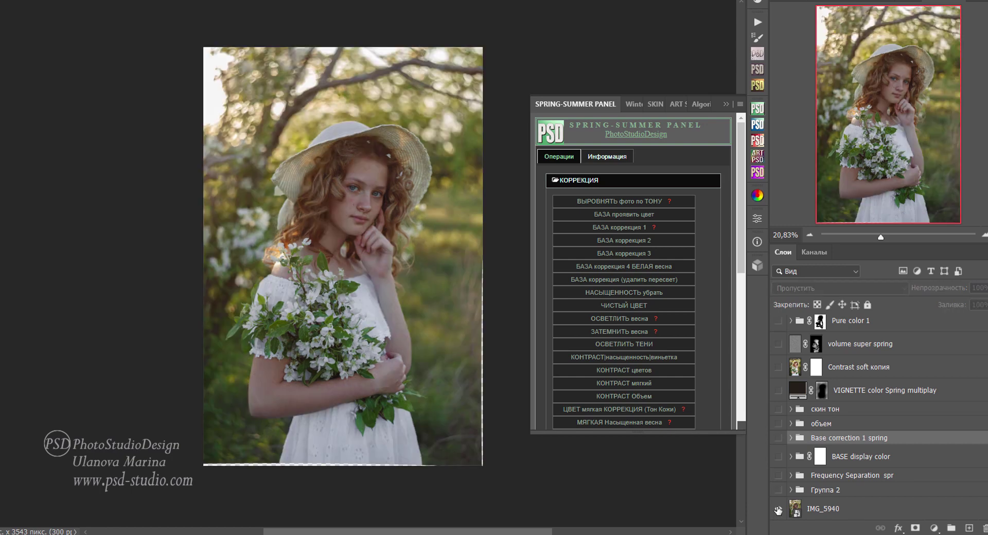
{"action": "left_click", "coordinate": [778, 510], "text": "alt"}
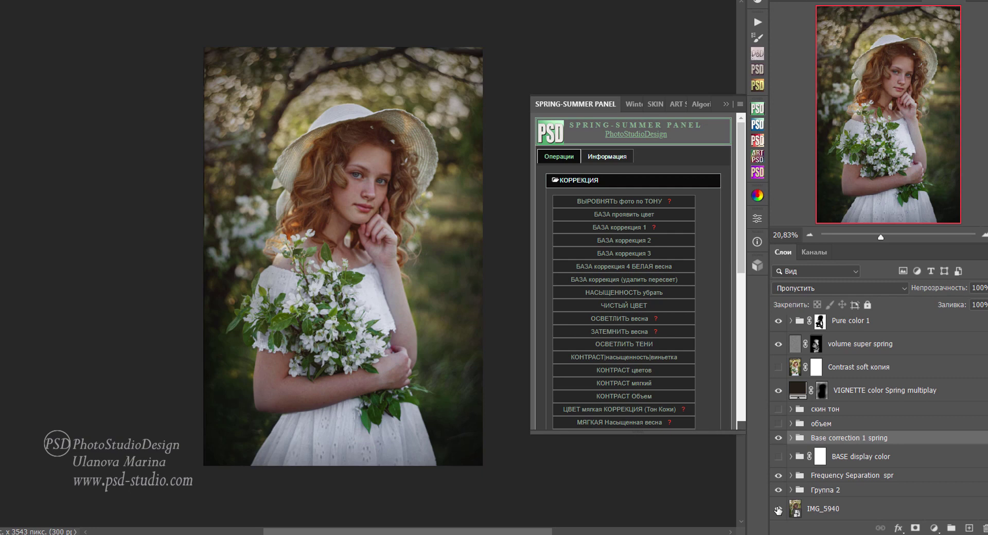
{"action": "left_click", "coordinate": [778, 490], "text": "alt"}
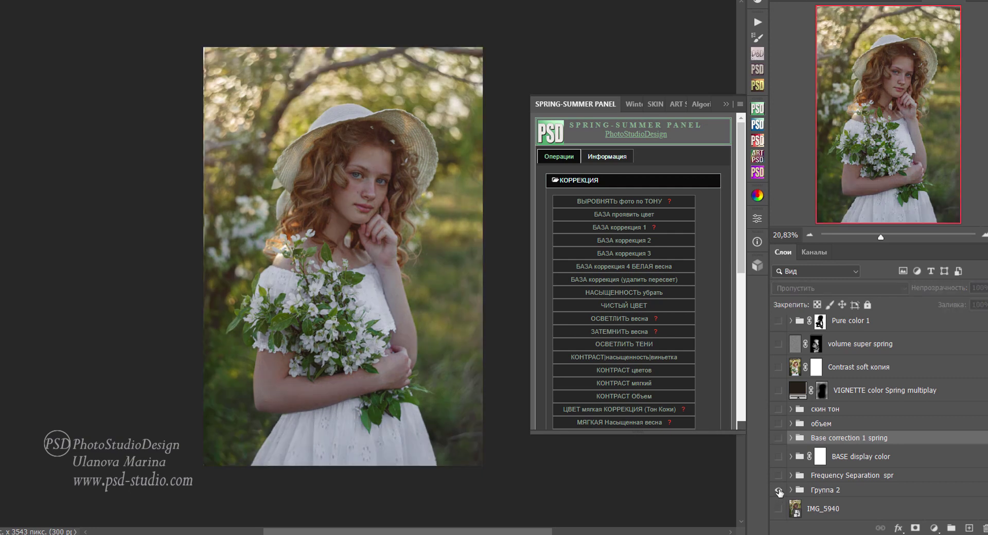
{"action": "left_click", "coordinate": [778, 490], "text": "alt"}
{"action": "left_click", "coordinate": [778, 490], "text": "alt"}
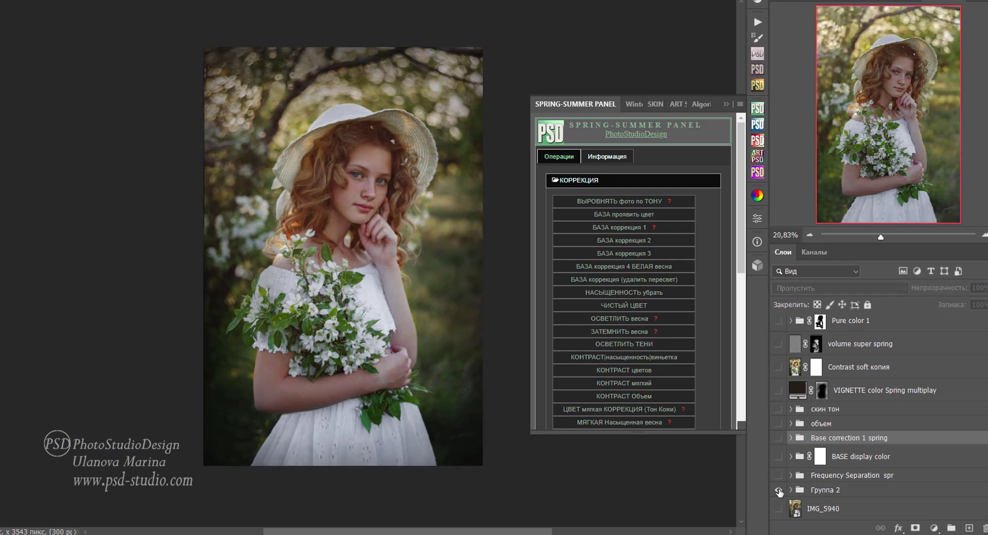
{"action": "left_click", "coordinate": [778, 490], "text": "alt"}
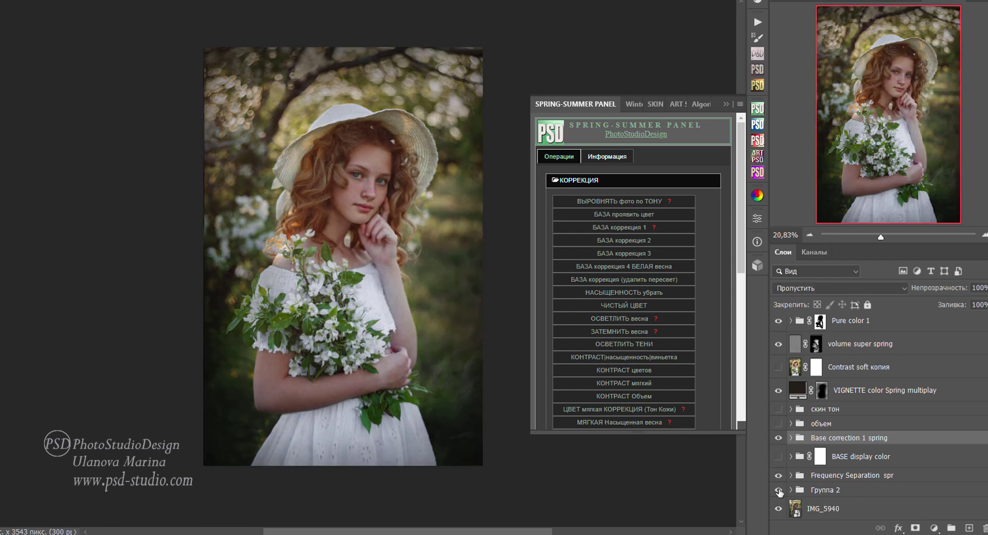